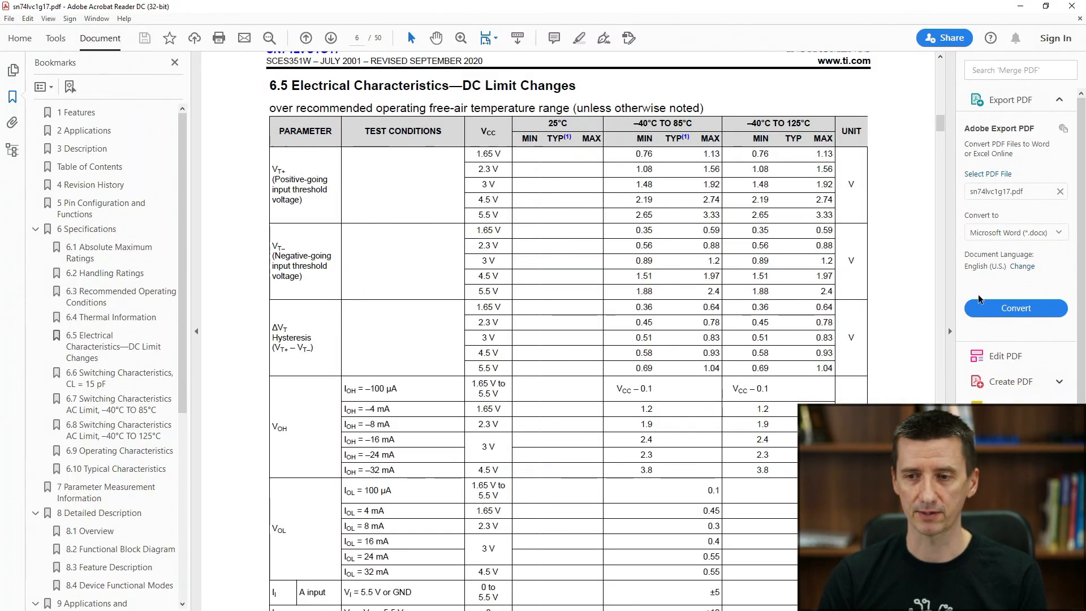
Return to the first page of the SN74LVC1G17 datasheet and switch to Altium Designer to open PCB.PcbDoc
{"action": "left_click_drag", "start_coordinate": [938, 121], "coordinate": [937, 67]}
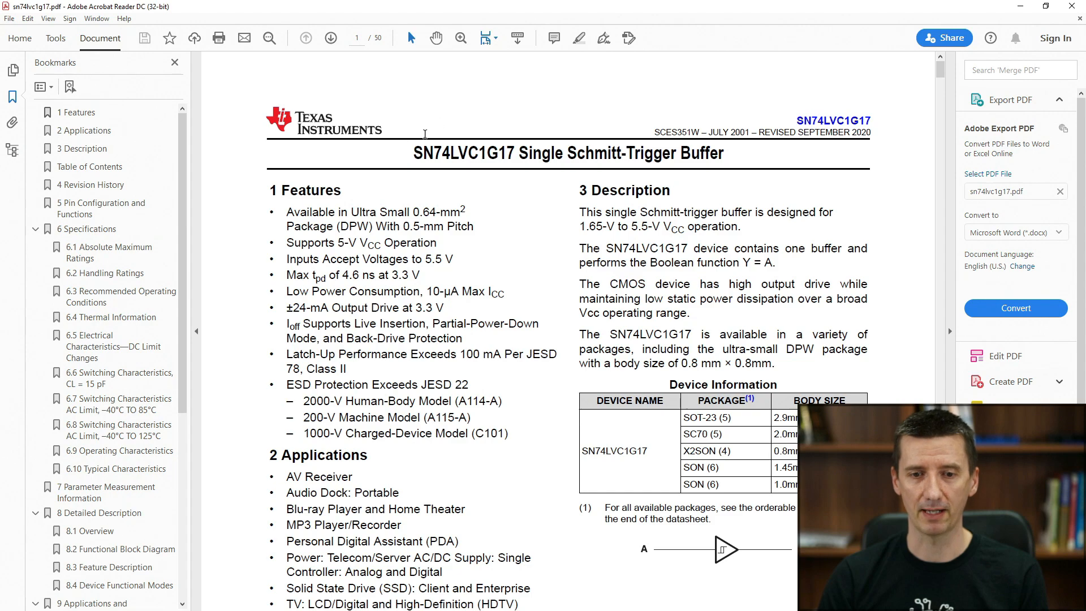
{"action": "left_click", "coordinate": [1013, 8]}
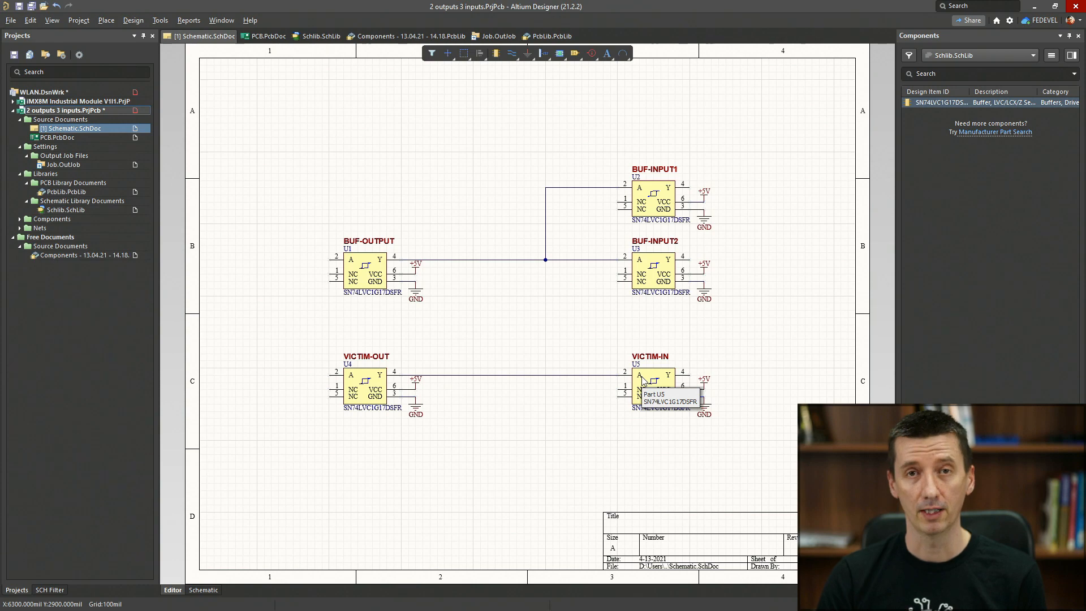
{"action": "left_click", "coordinate": [264, 35]}
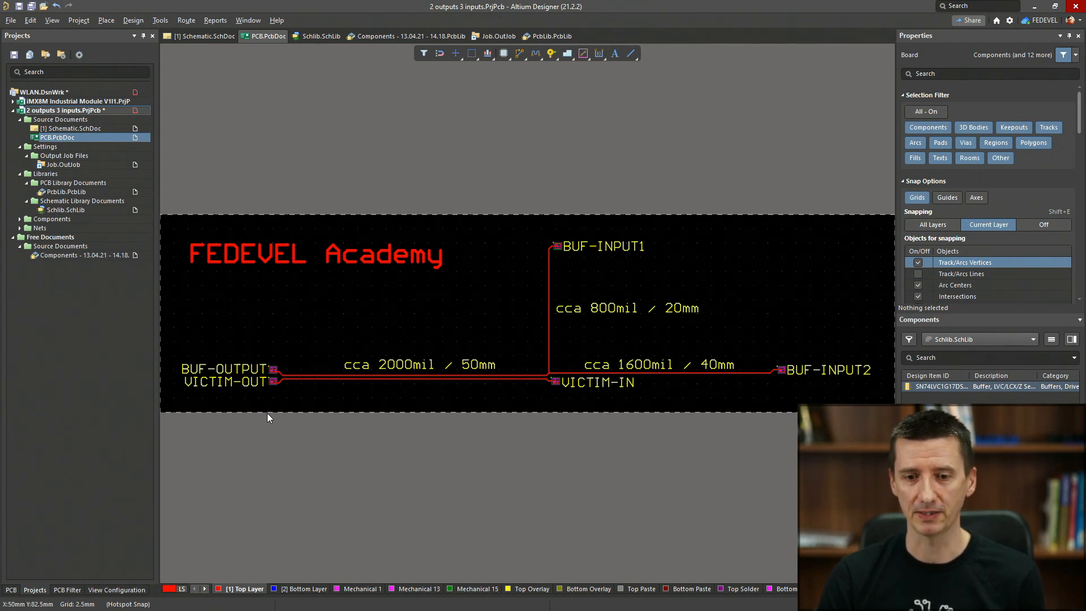
Examine the layout's buffer placement, from the BUF-OUTPUT and VICTIM-OUT pads to the BUF-INPUT1 and BUF-INPUT2 ends
{"action": "scroll", "coordinate": [264, 369], "scroll_direction": "up", "scroll_amount": 5, "text": "ctrl"}
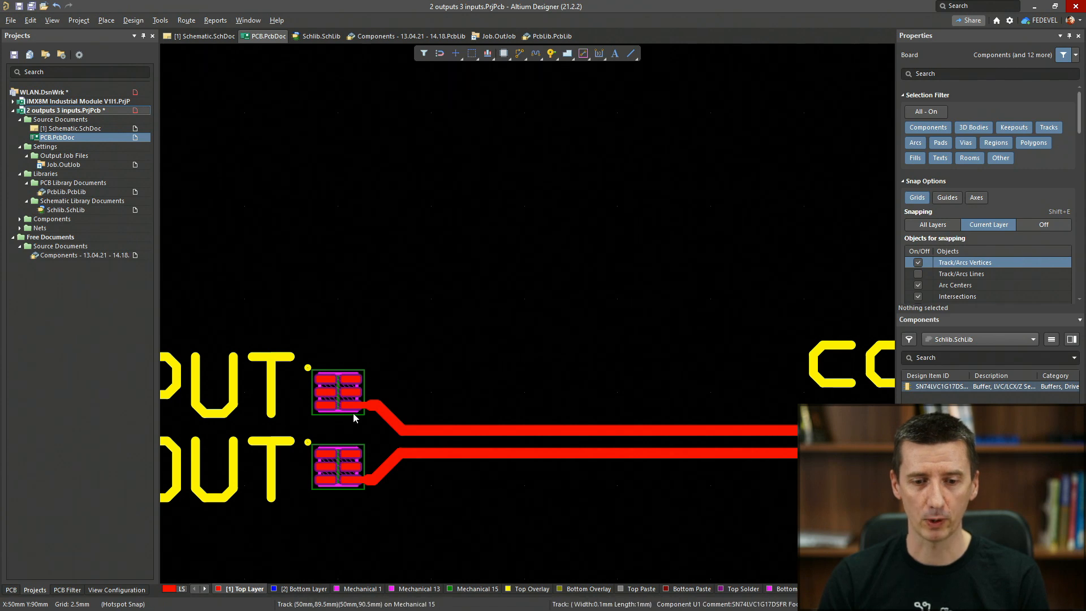
{"action": "scroll", "coordinate": [315, 364], "scroll_direction": "down", "scroll_amount": 5, "text": "ctrl"}
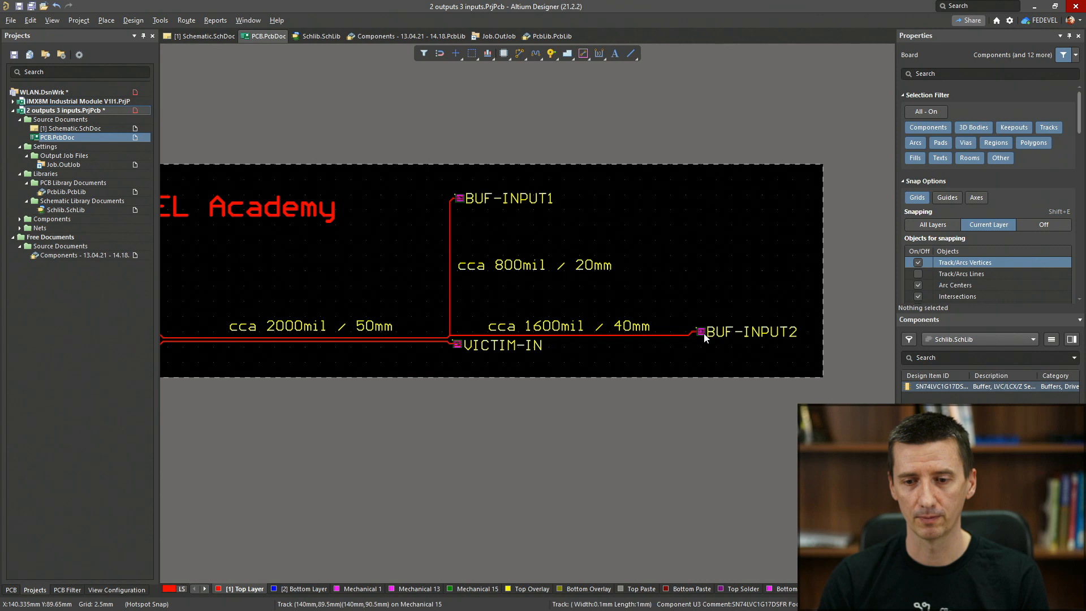
{"action": "scroll", "coordinate": [447, 269], "scroll_direction": "up", "scroll_amount": 1, "text": "shift"}
{"action": "scroll", "coordinate": [344, 255], "scroll_direction": "up", "scroll_amount": 1, "text": "ctrl"}
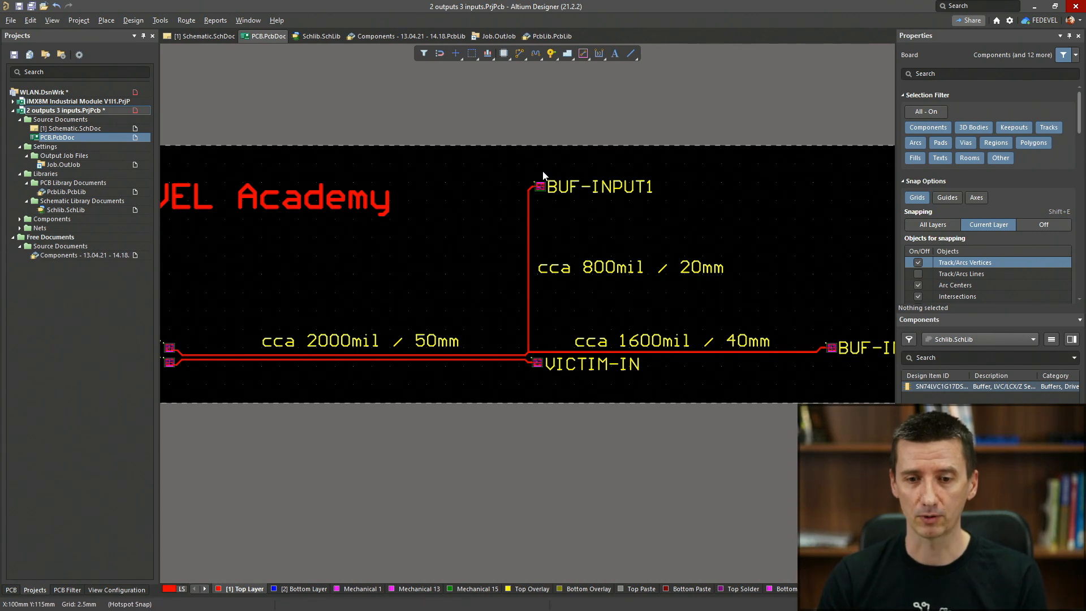
{"action": "right_click_drag", "start_coordinate": [580, 329], "coordinate": [681, 287]}
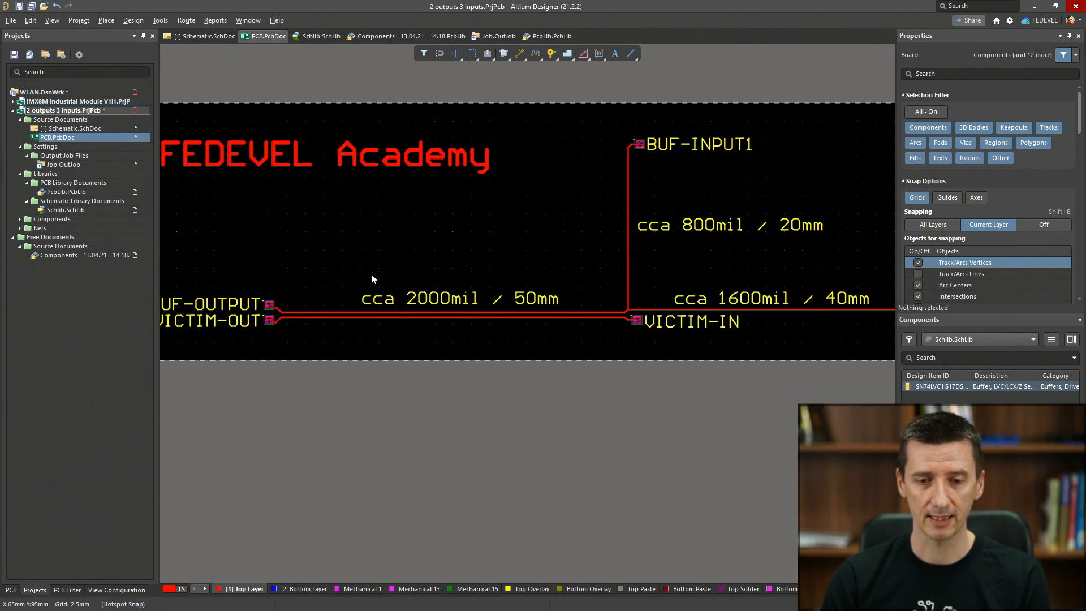
Examine the width and spacing of the two parallel 2000mil / 50mm tracks on the top layer
{"action": "scroll", "coordinate": [404, 318], "scroll_direction": "up", "scroll_amount": 3, "text": "ctrl"}
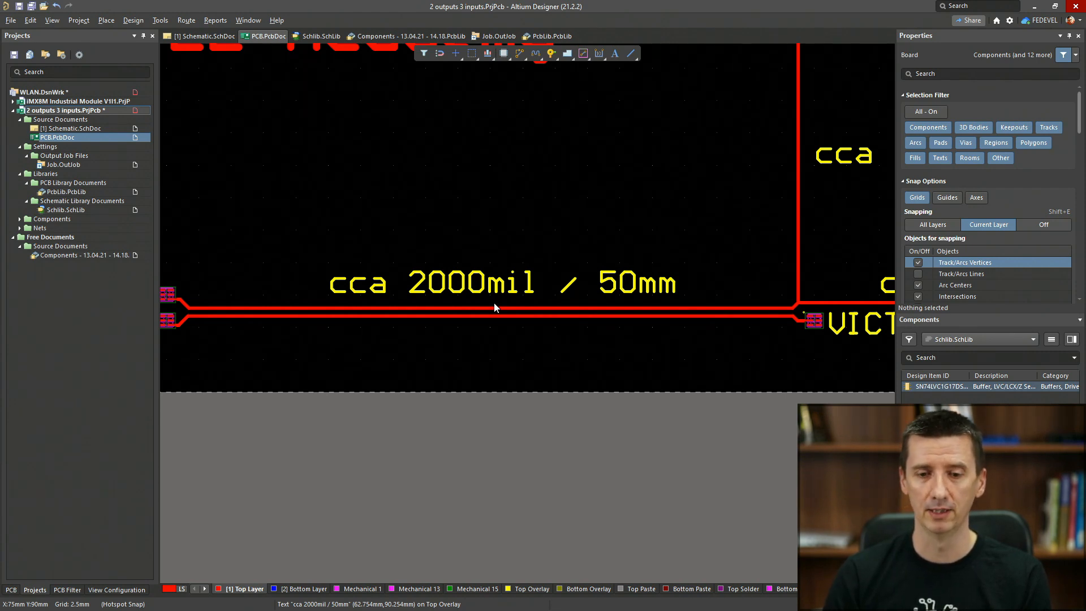
{"action": "scroll", "coordinate": [493, 306], "scroll_direction": "up", "scroll_amount": 4, "text": "ctrl"}
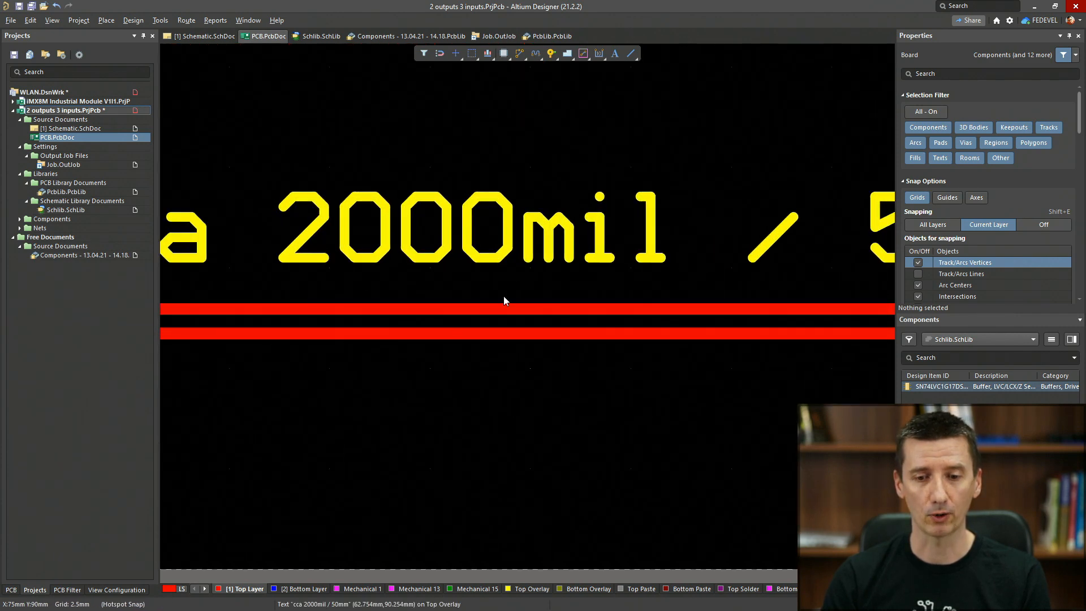
{"action": "scroll", "coordinate": [498, 334], "scroll_direction": "up", "scroll_amount": 2, "text": "ctrl"}
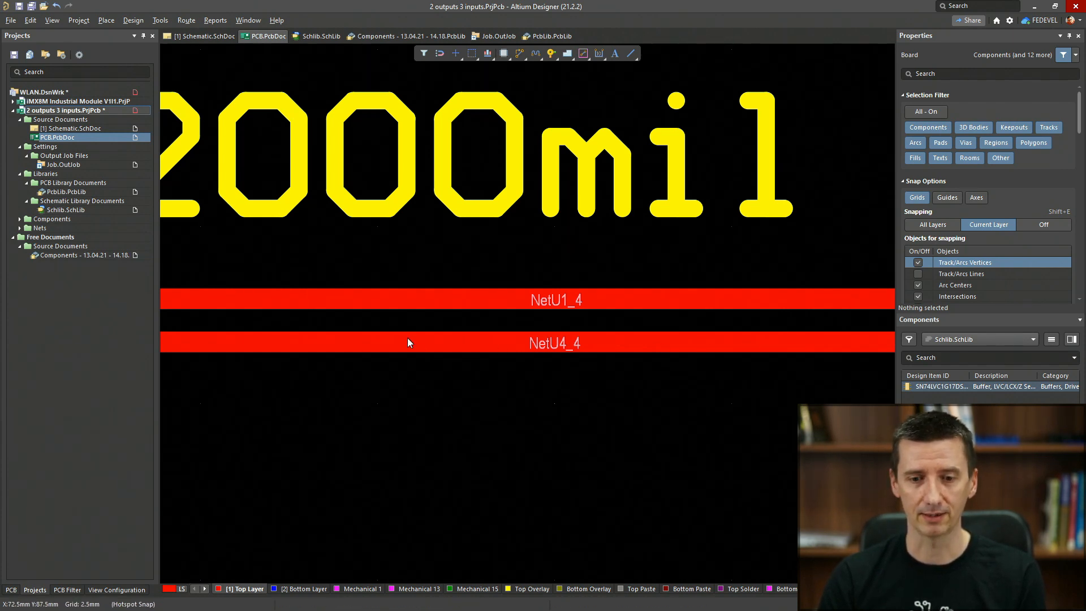
{"action": "scroll", "coordinate": [480, 344], "scroll_direction": "down", "scroll_amount": 4, "text": "ctrl"}
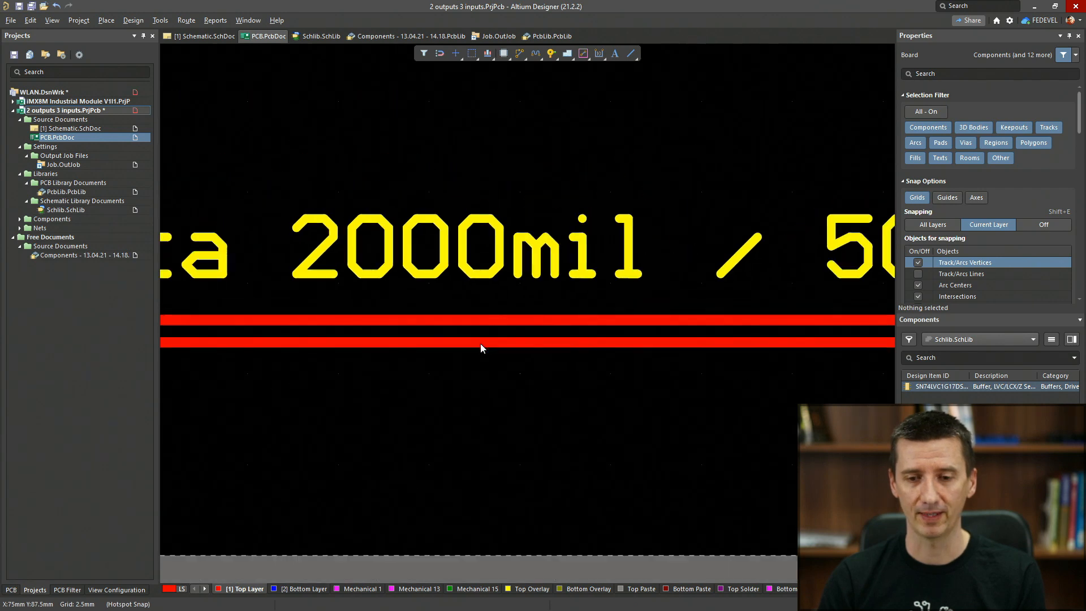
{"action": "scroll", "coordinate": [550, 295], "scroll_direction": "down", "scroll_amount": 1, "text": "ctrl"}
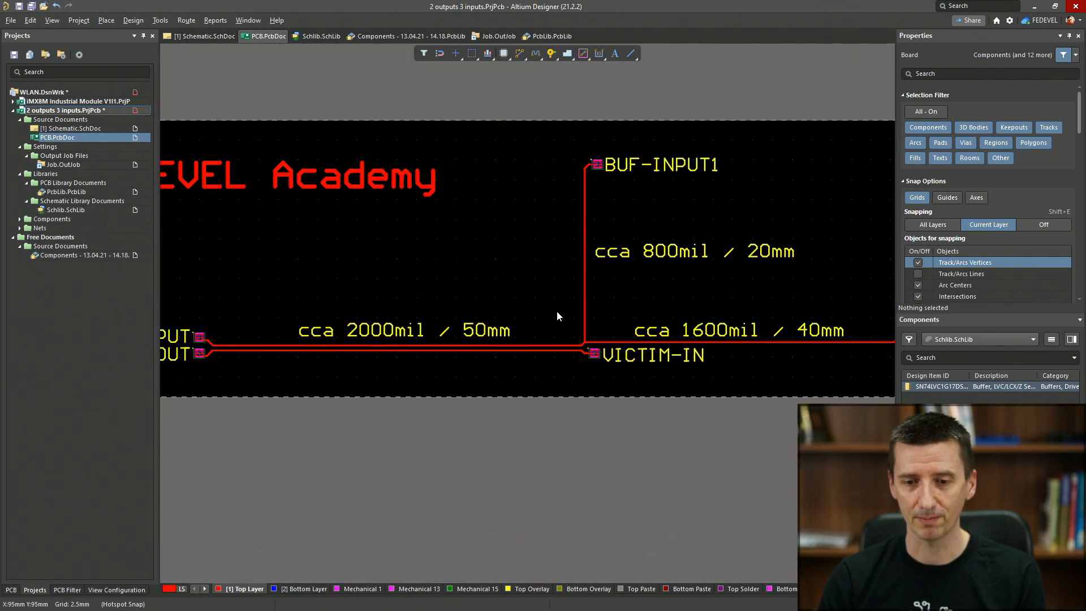
{"action": "scroll", "coordinate": [557, 310], "scroll_direction": "down", "scroll_amount": 1, "text": "ctrl"}
{"action": "right_click_drag", "start_coordinate": [596, 291], "coordinate": [565, 307]}
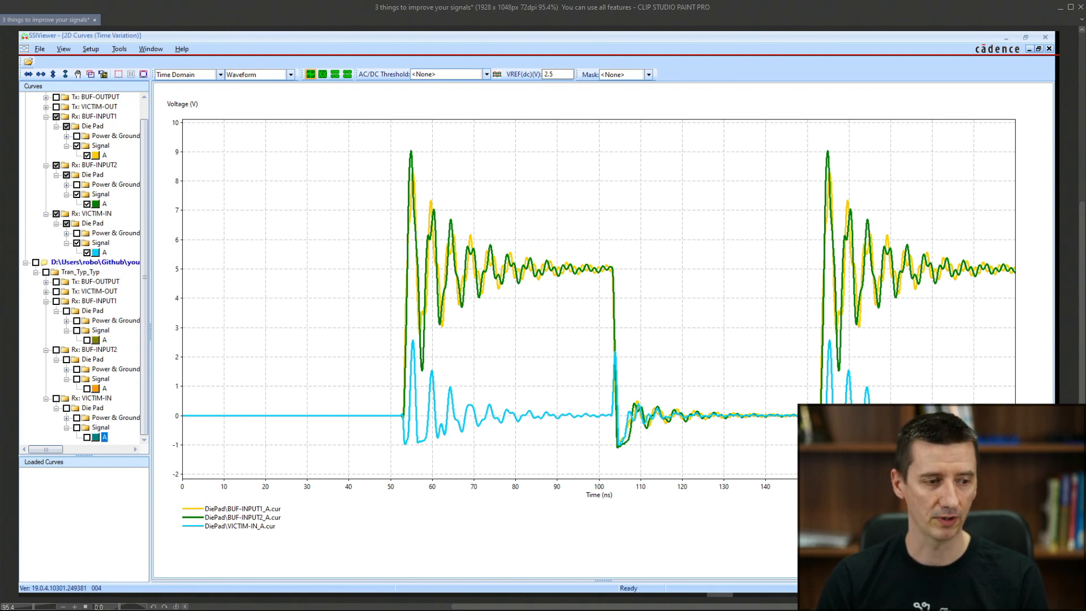
Switch back to Altium Designer and inspect the track ends at BUF-INPUT1 and BUF-INPUT2
{"action": "key", "text": "alt+Tab"}
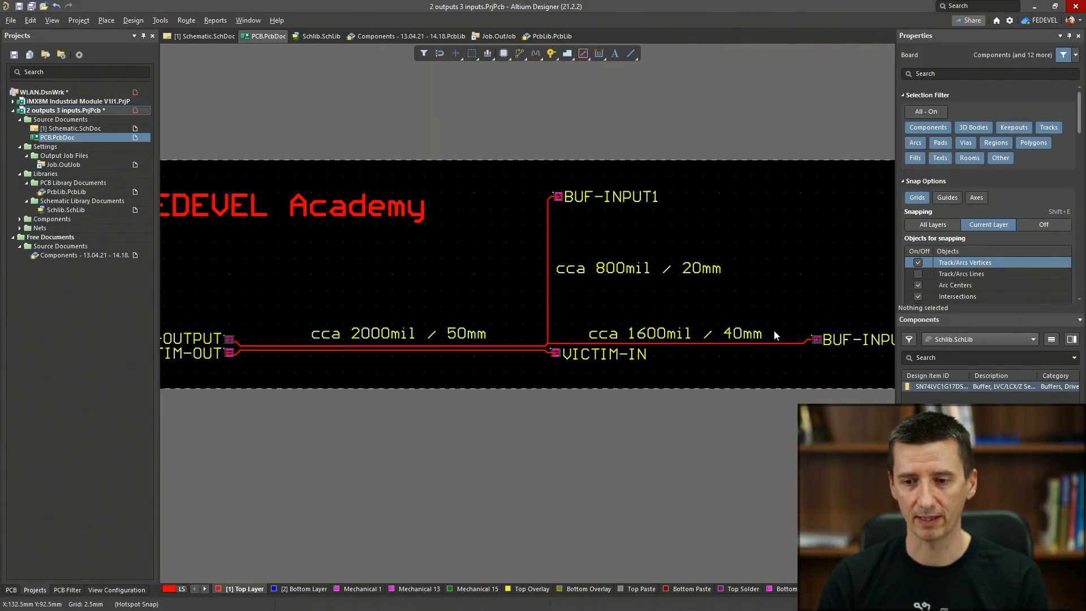
{"action": "scroll", "coordinate": [558, 198], "scroll_direction": "up", "scroll_amount": 5, "text": "ctrl"}
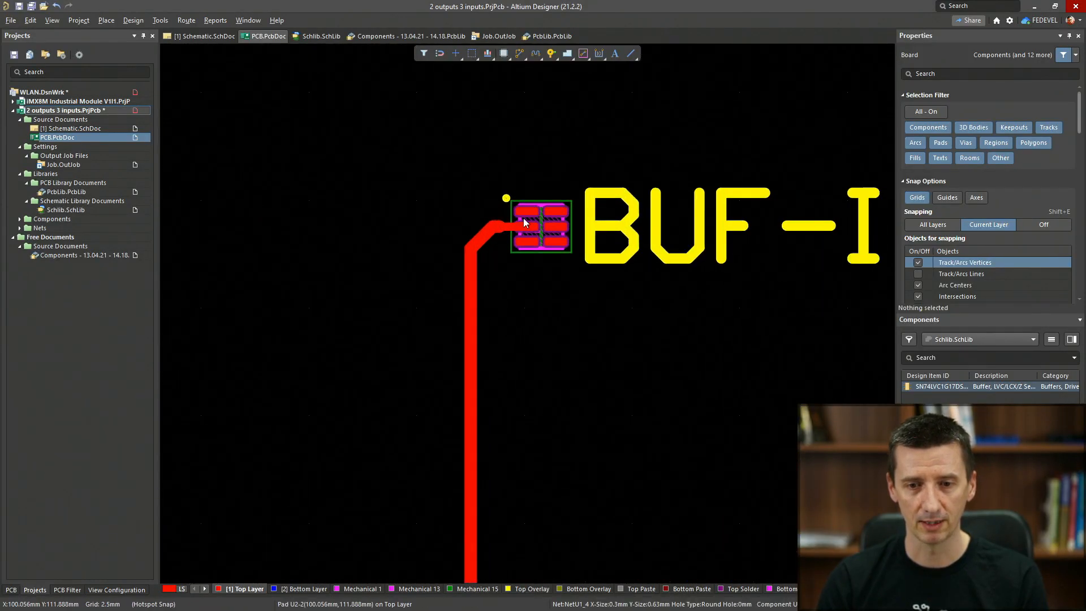
{"action": "scroll", "coordinate": [493, 200], "scroll_direction": "down", "scroll_amount": 6, "text": "ctrl"}
{"action": "scroll", "coordinate": [795, 398], "scroll_direction": "up", "scroll_amount": 5, "text": "ctrl"}
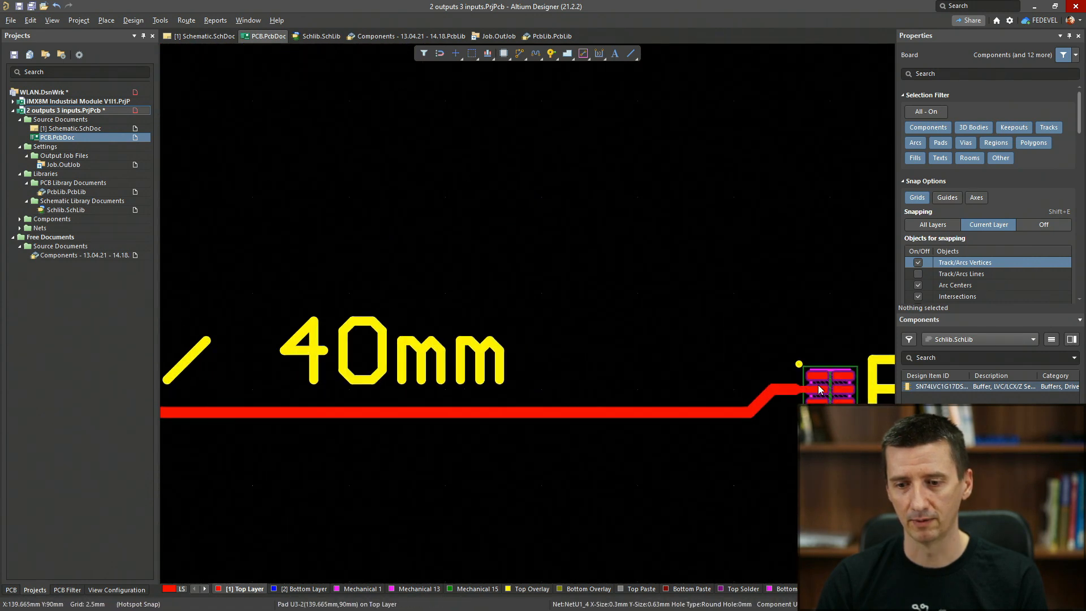
{"action": "scroll", "coordinate": [728, 202], "scroll_direction": "down", "scroll_amount": 2, "text": "ctrl"}
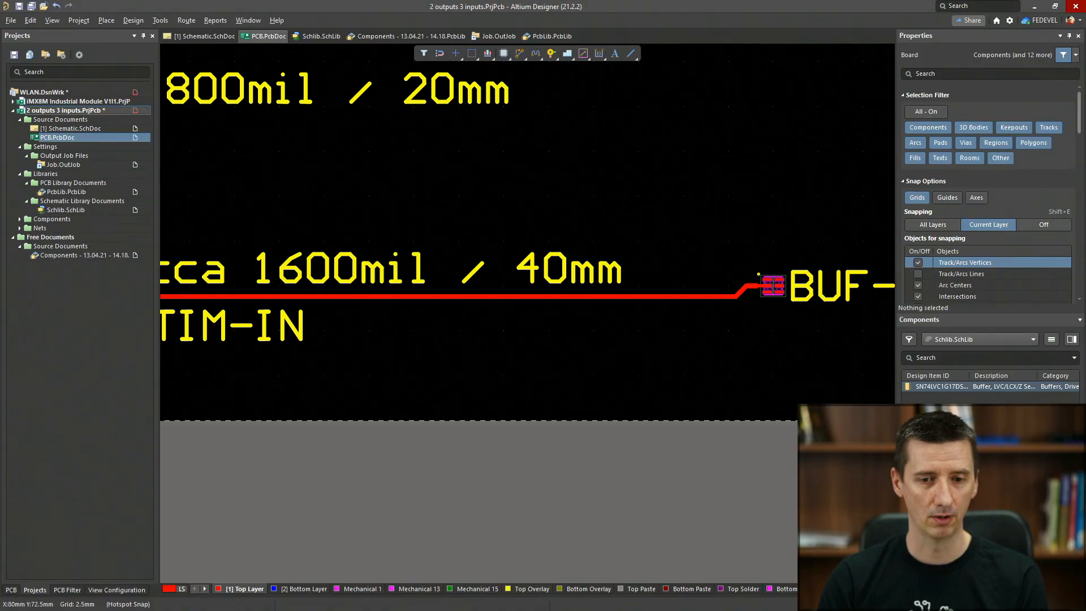
{"action": "scroll", "coordinate": [621, 290], "scroll_direction": "down", "scroll_amount": 3, "text": "ctrl"}
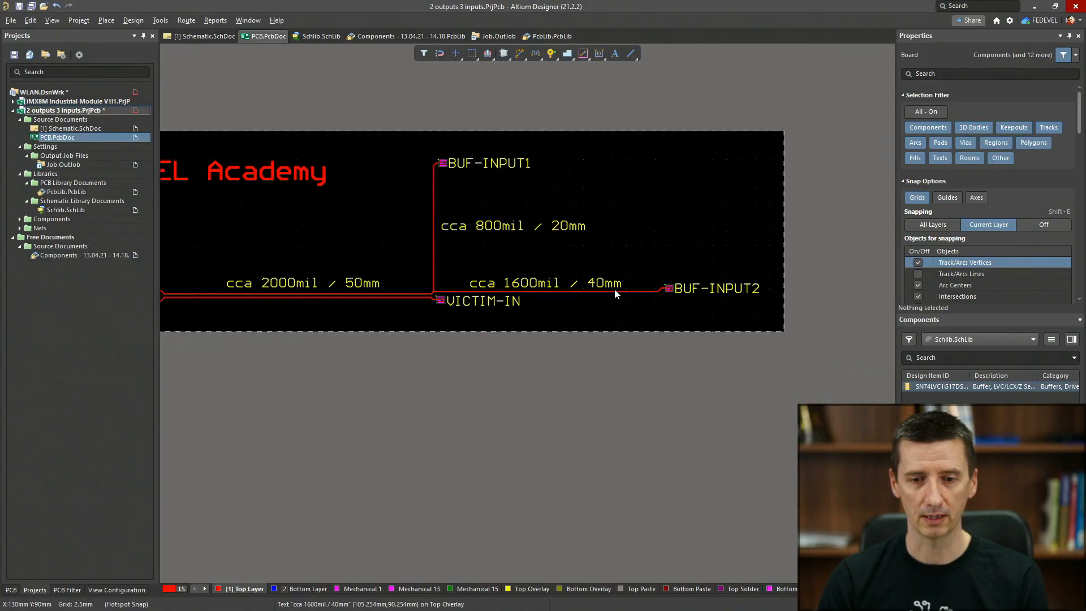
Inspect the track branching point and the victim track's connection at the VICTIM-IN buffer
{"action": "scroll", "coordinate": [434, 300], "scroll_direction": "up", "scroll_amount": 8, "text": "ctrl"}
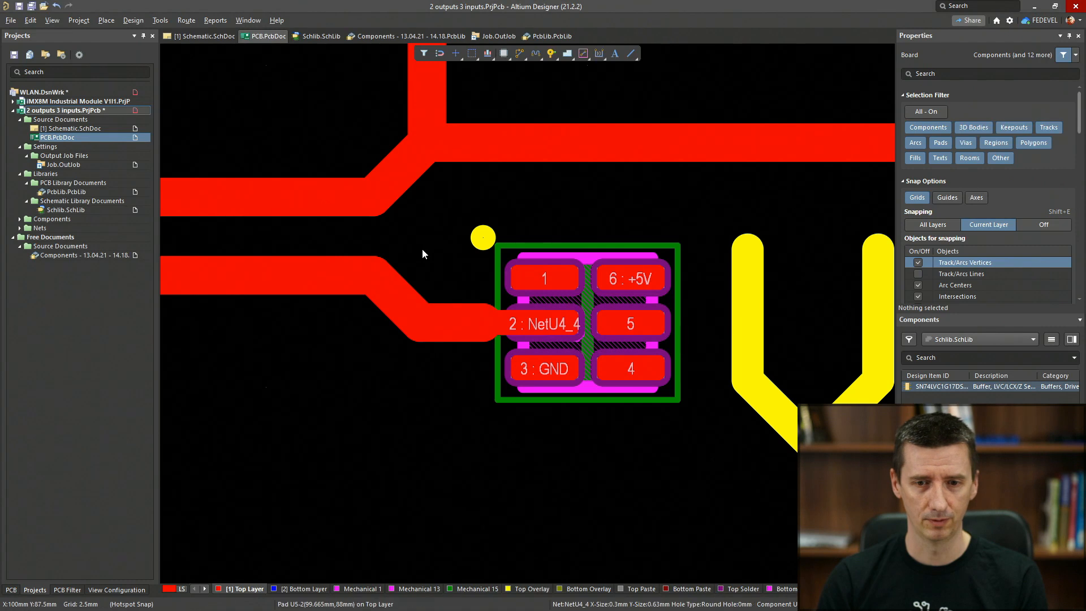
{"action": "scroll", "coordinate": [406, 307], "scroll_direction": "down", "scroll_amount": 2, "text": "ctrl"}
{"action": "scroll", "coordinate": [406, 307], "scroll_direction": "left", "scroll_amount": 3, "text": "shift"}
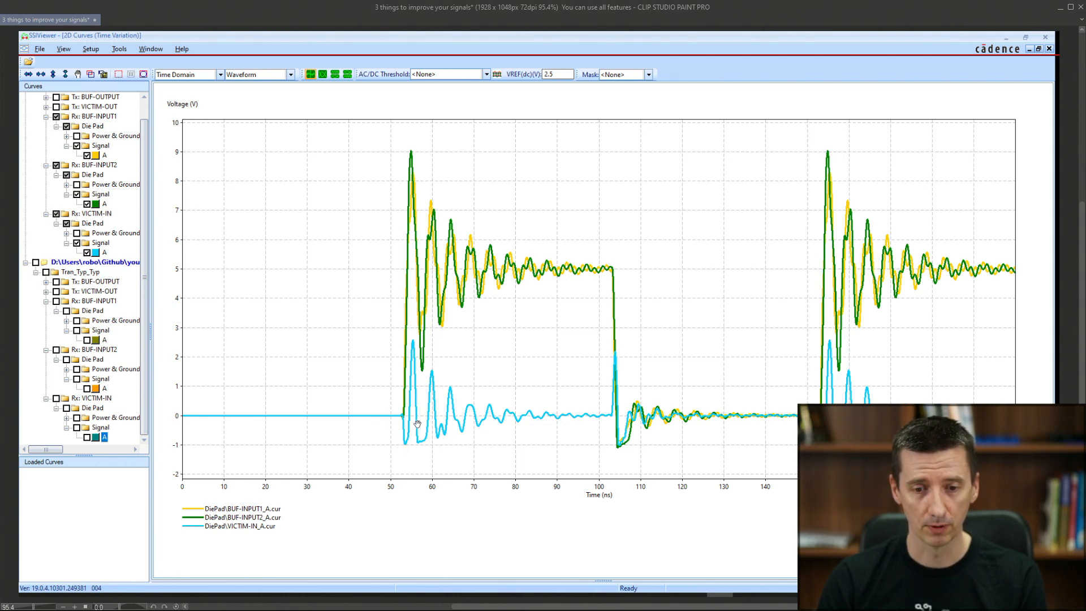
Switch to the SN74LVC1G17 datasheet in Acrobat Reader and go through its Specifications tables past Thermal Information
{"action": "key", "text": "alt+Tab"}
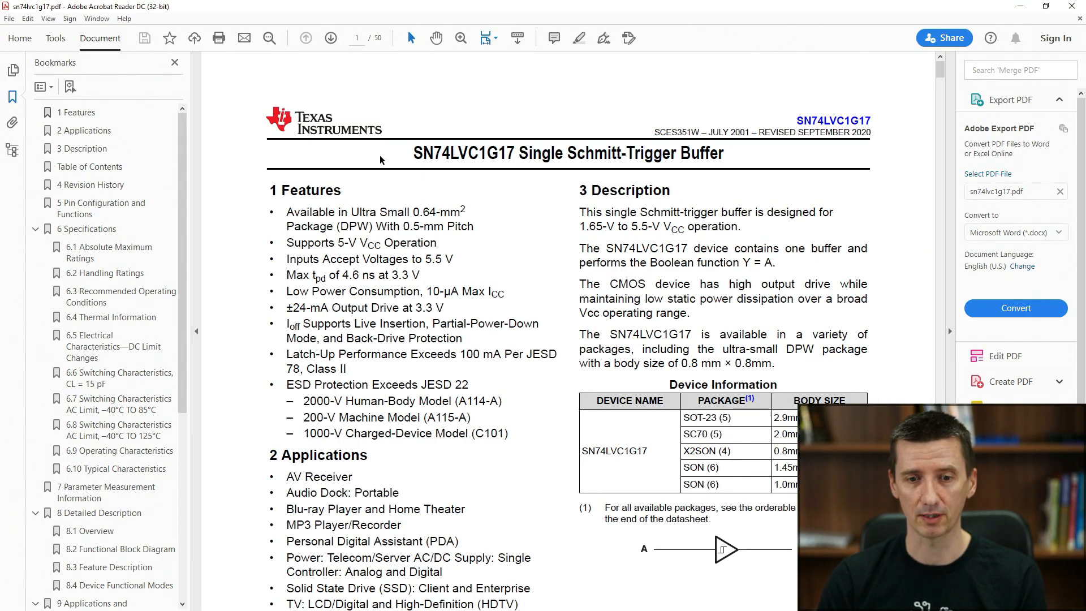
{"action": "scroll", "coordinate": [445, 169], "scroll_direction": "down", "scroll_amount": 3}
{"action": "scroll", "coordinate": [445, 170], "scroll_direction": "down", "scroll_amount": 20}
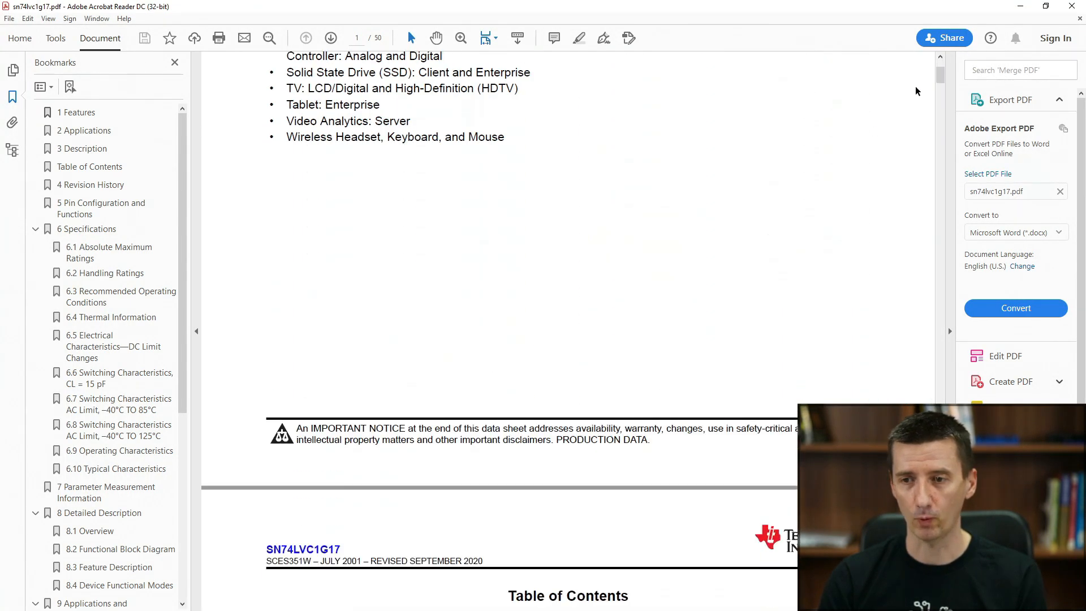
{"action": "scroll", "coordinate": [715, 281], "scroll_direction": "down", "scroll_amount": 20}
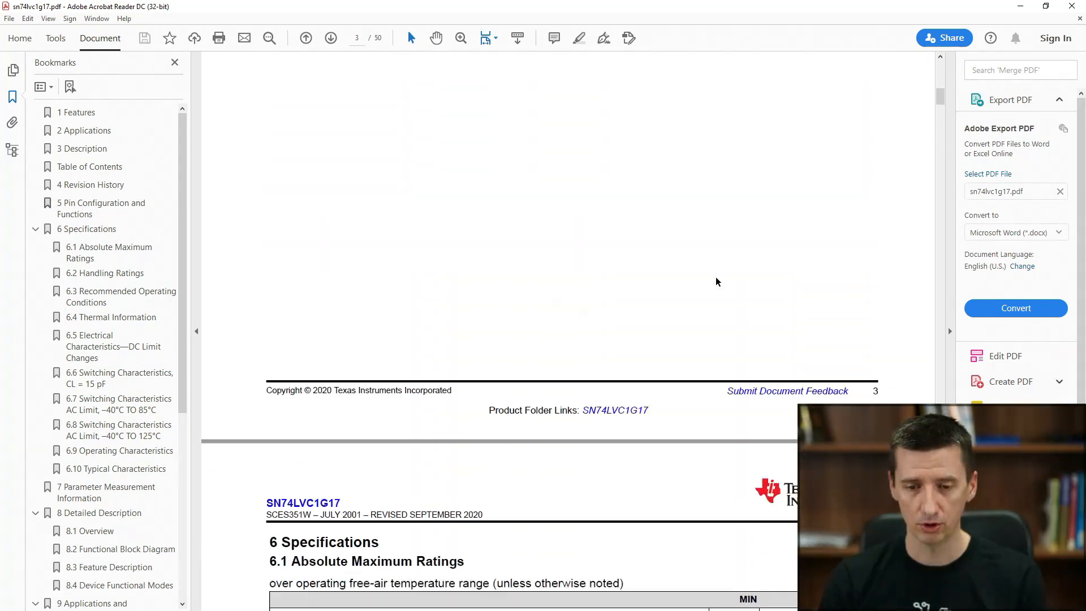
{"action": "scroll", "coordinate": [715, 281], "scroll_direction": "down", "scroll_amount": 20}
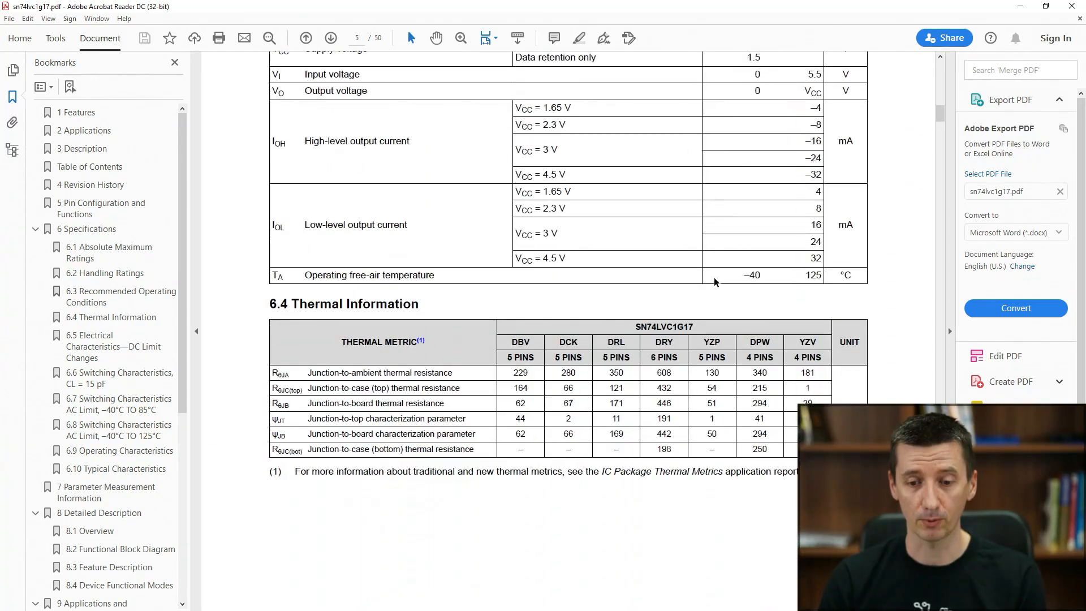
{"action": "scroll", "coordinate": [714, 277], "scroll_direction": "down", "scroll_amount": 1}
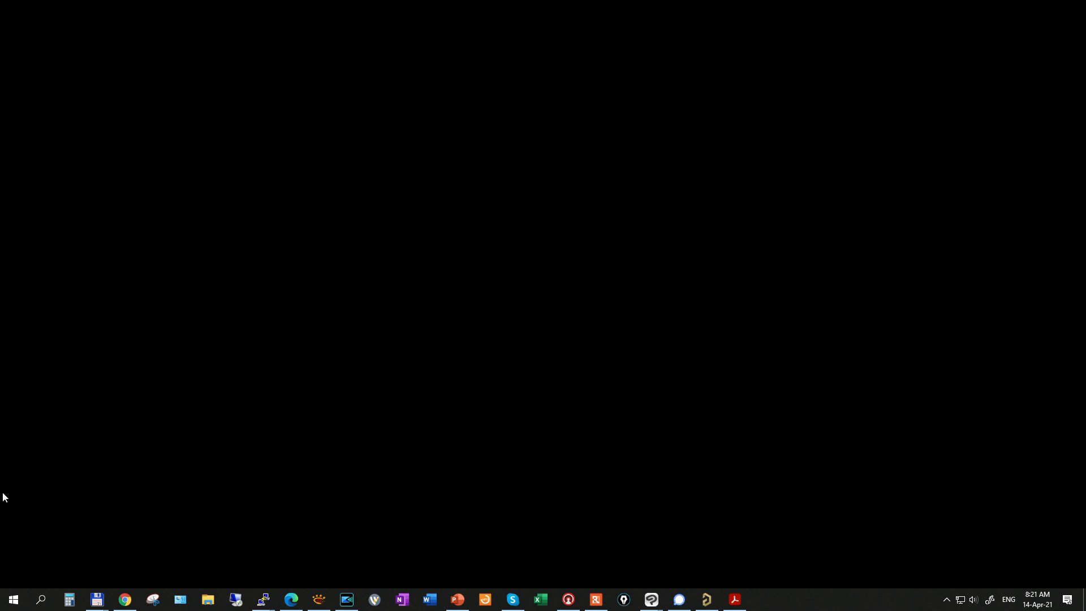
Launch Sigrity Topology Explorer 17.4 from Cadence System Analysis 17.4-2019 with the Topology Explorer product selected
{"action": "left_click", "coordinate": [13, 598]}
{"action": "scroll", "coordinate": [127, 498], "scroll_direction": "down", "scroll_amount": 1}
{"action": "scroll", "coordinate": [127, 497], "scroll_direction": "down", "scroll_amount": 6}
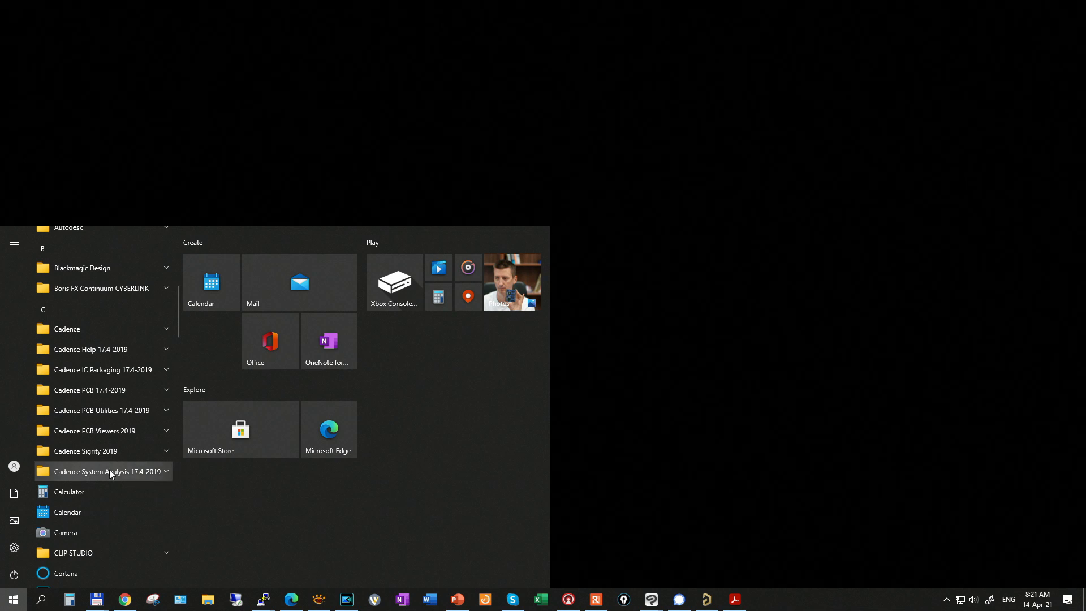
{"action": "left_click", "coordinate": [140, 472]}
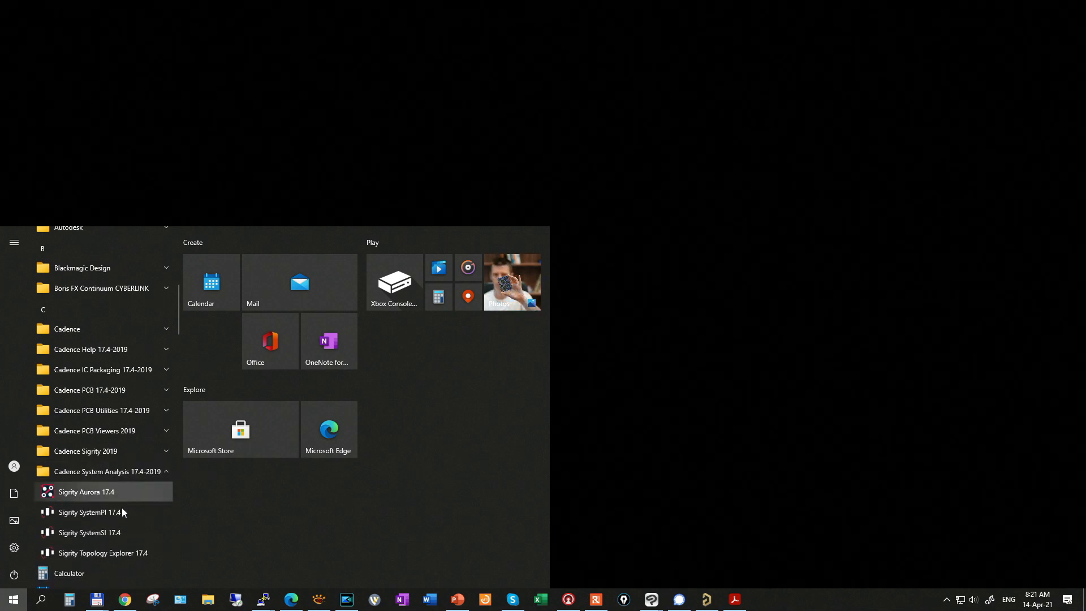
{"action": "left_click", "coordinate": [152, 554]}
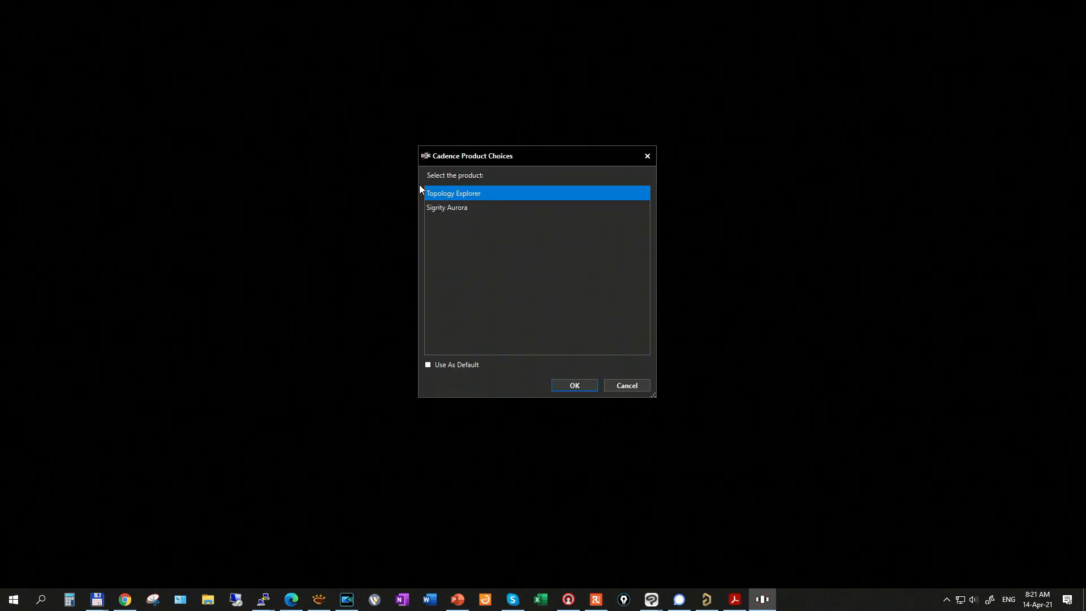
{"action": "left_click", "coordinate": [575, 386]}
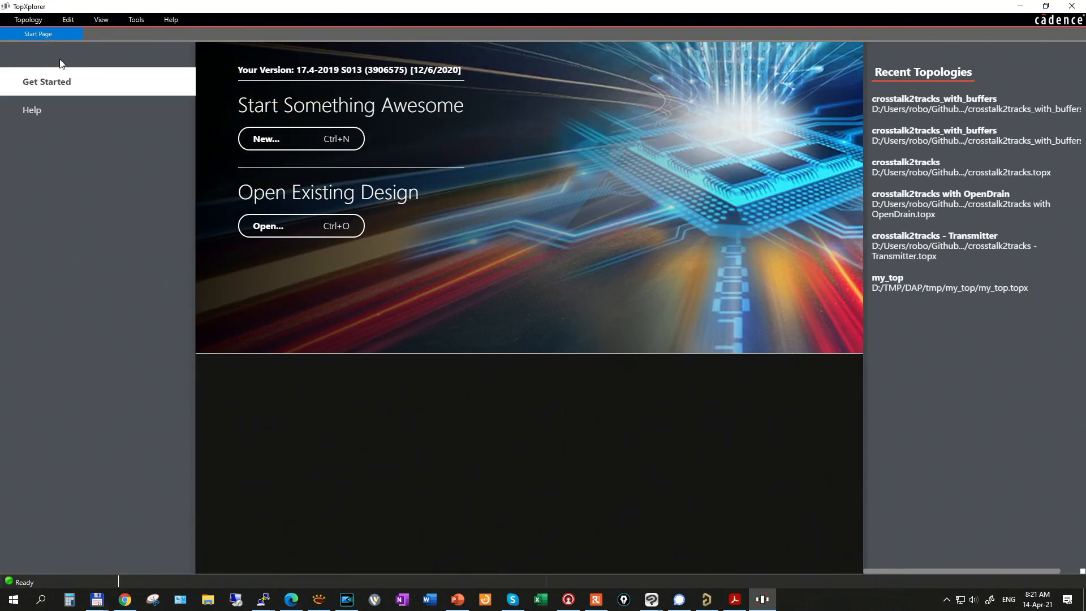
Open the most recent topology file, crosstalk2tracks_with_buffers.topx
{"action": "left_click", "coordinate": [35, 20]}
{"action": "mouse_move", "coordinate": [44, 97]}
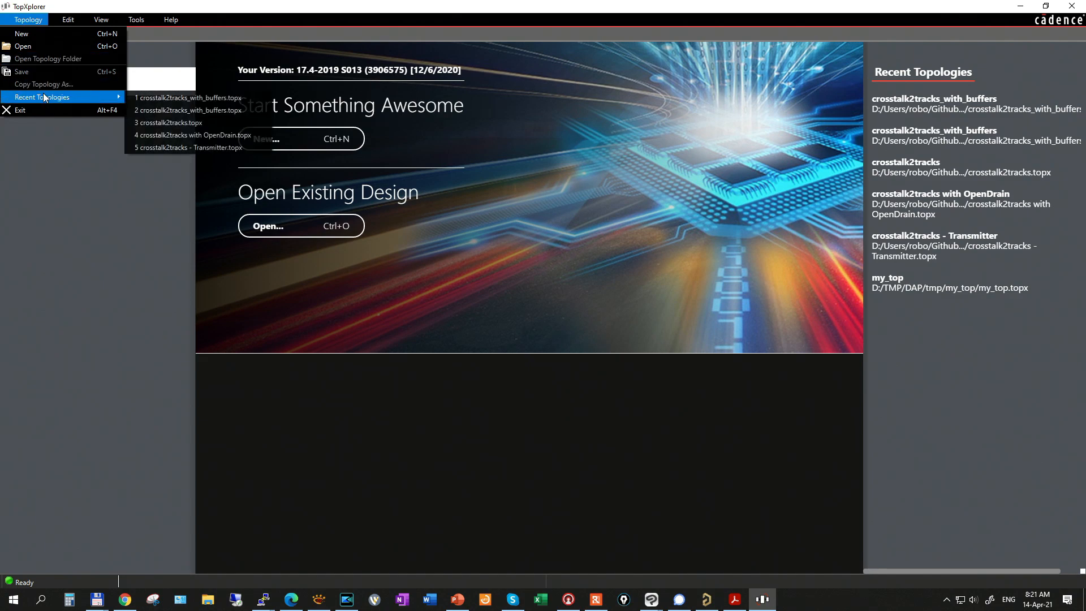
{"action": "left_click", "coordinate": [160, 99]}
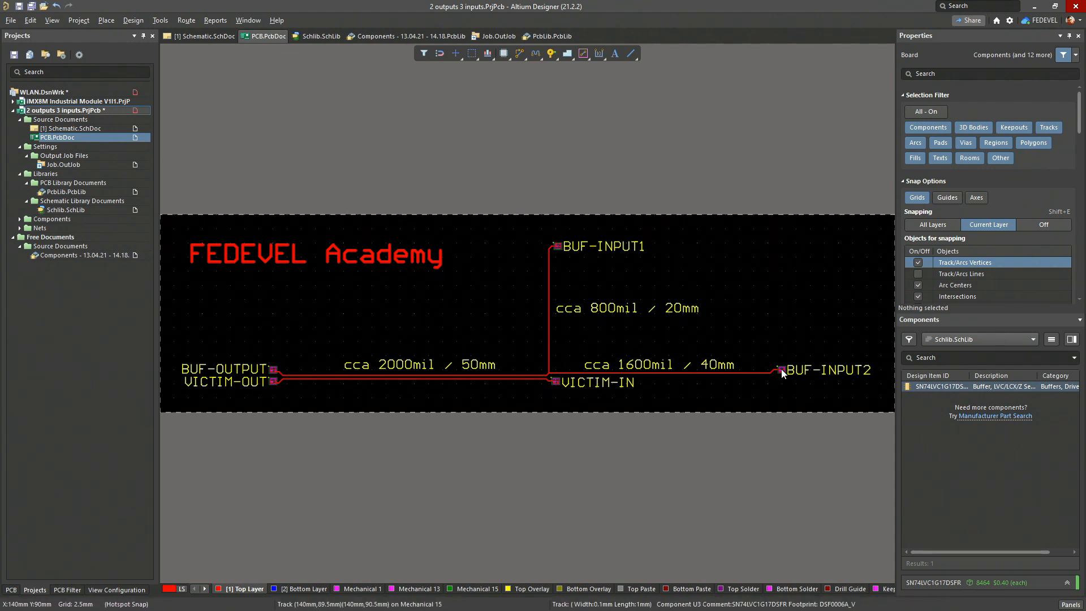
Compare the Altium Designer PCB layout with the buffer and track blocks of the crosstalk topology in TopXplorer
{"action": "key", "text": "alt+Tab"}
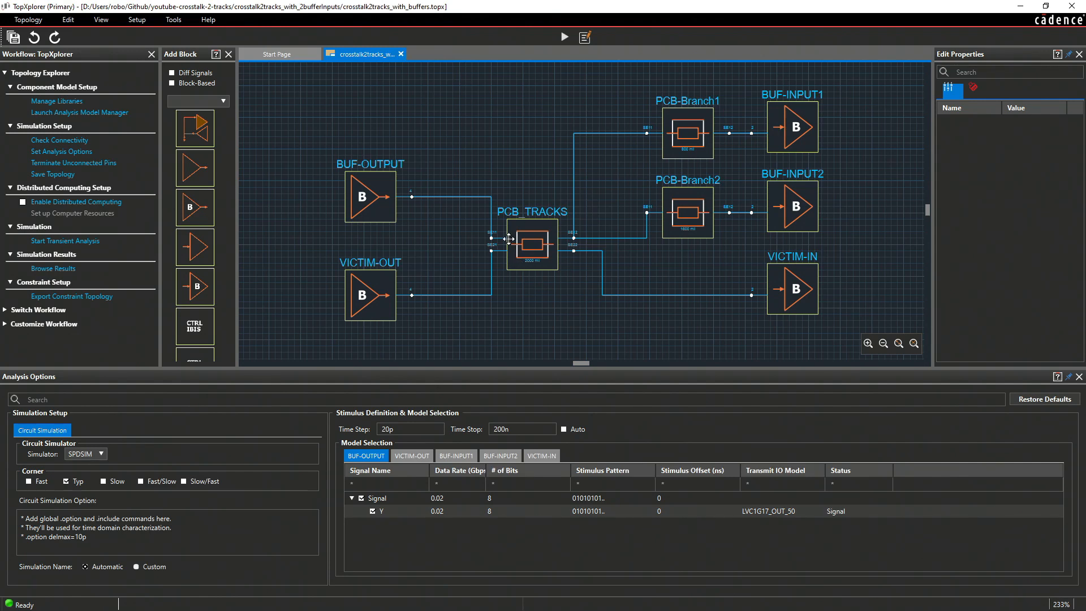
{"action": "key", "text": "alt+Tab"}
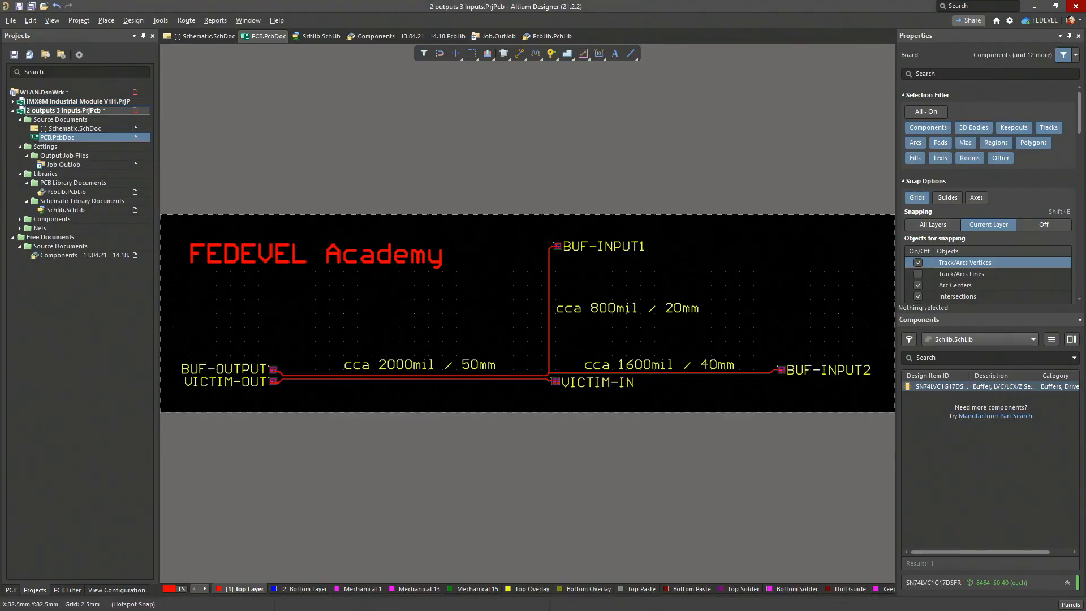
{"action": "key", "text": "alt+Tab"}
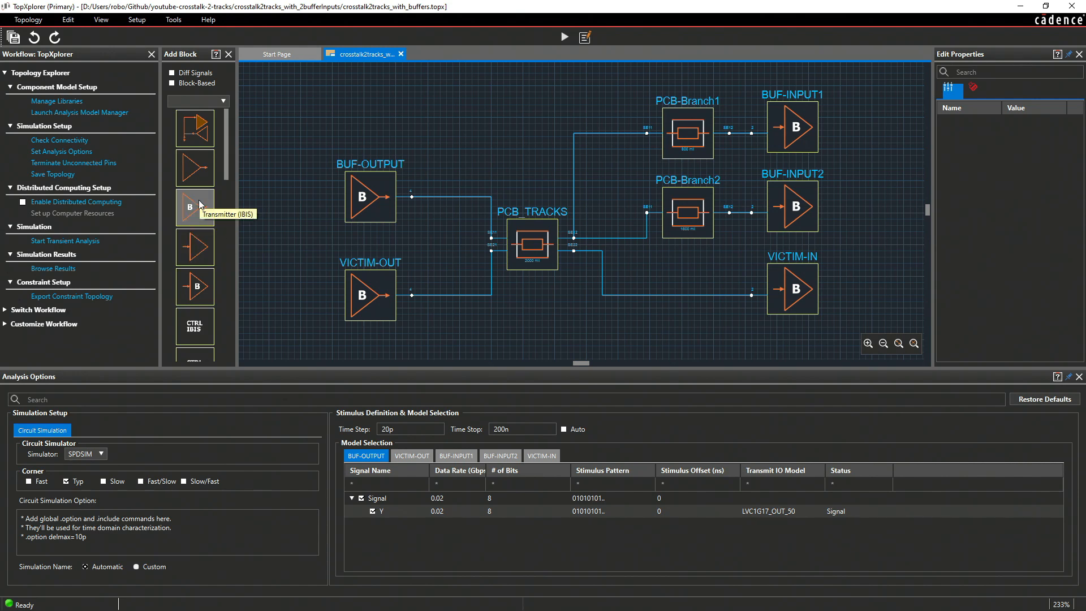
{"action": "left_click_drag", "start_coordinate": [192, 205], "coordinate": [395, 203]}
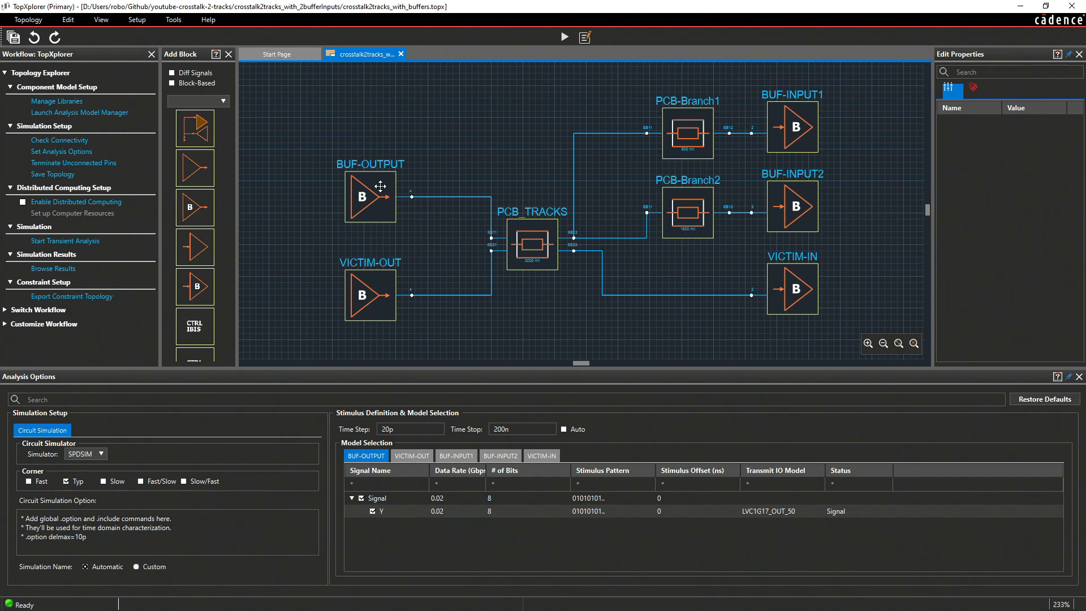
Examine the BUF-OUTPUT block's loaded IBIS model, including its component variants and pin mapping
{"action": "left_click", "coordinate": [380, 186]}
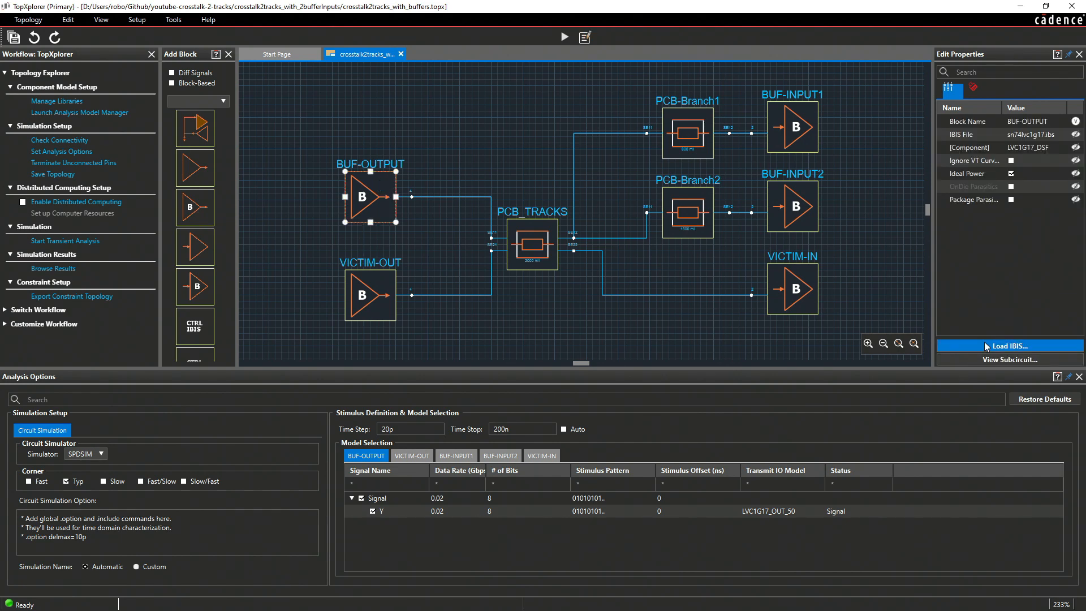
{"action": "left_click", "coordinate": [1010, 346]}
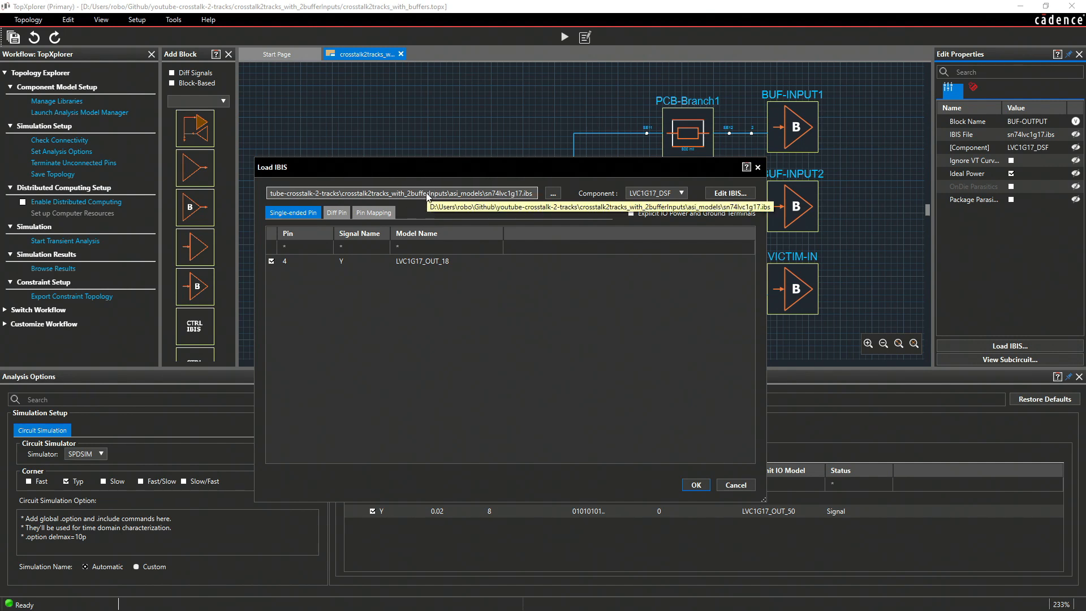
{"action": "left_click", "coordinate": [682, 193]}
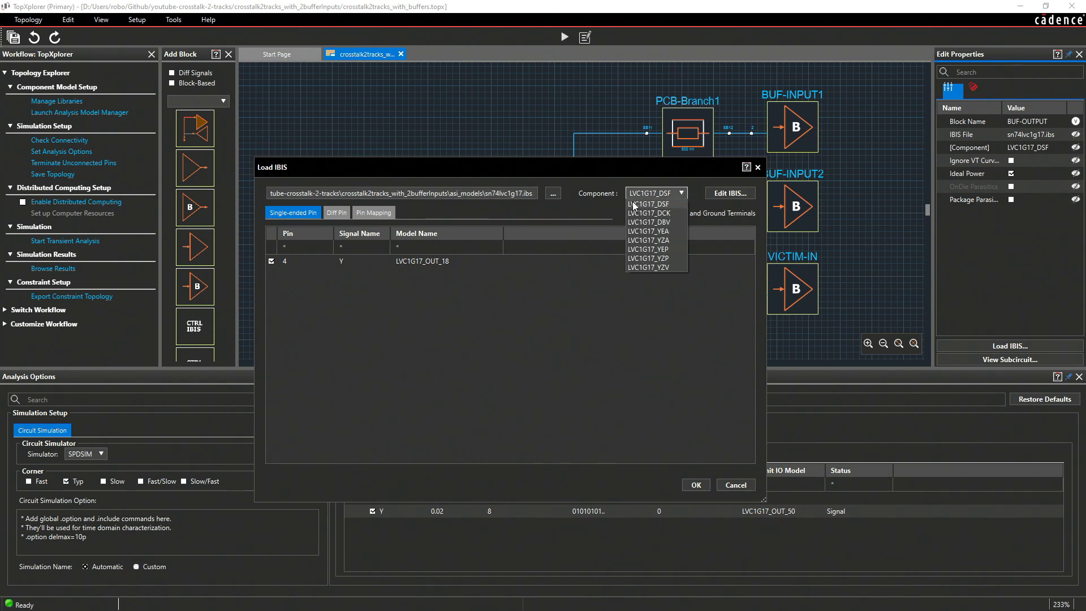
{"action": "left_click", "coordinate": [664, 169]}
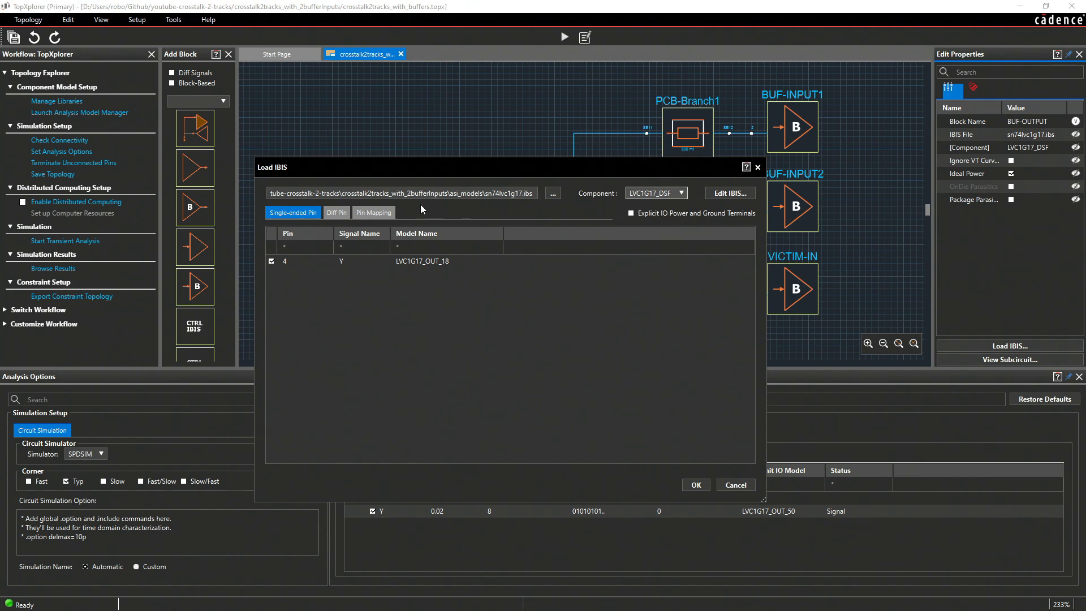
{"action": "left_click", "coordinate": [382, 212]}
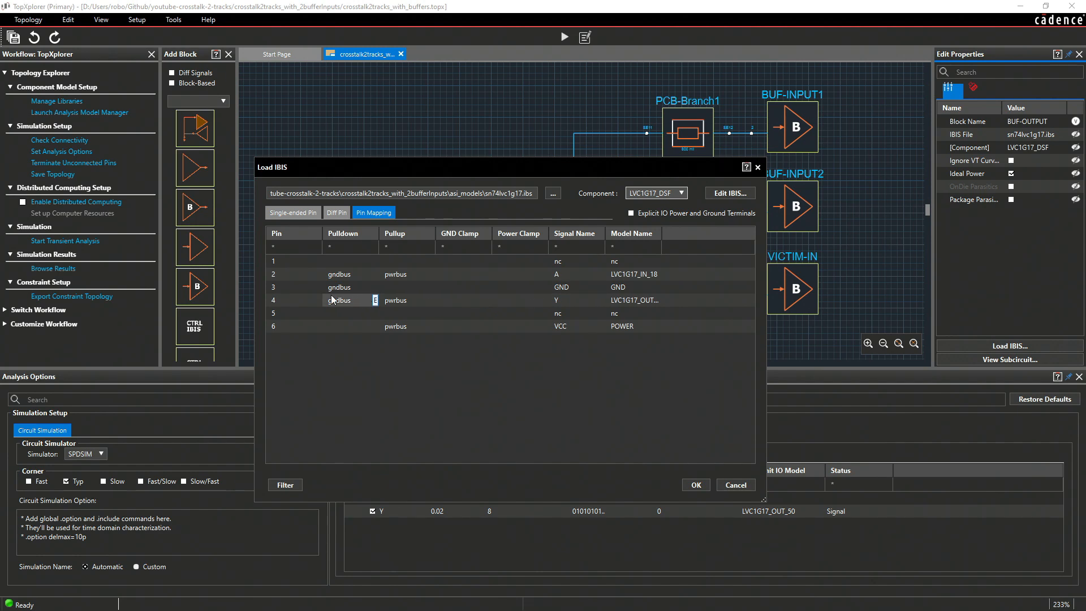
{"action": "left_click", "coordinate": [758, 168]}
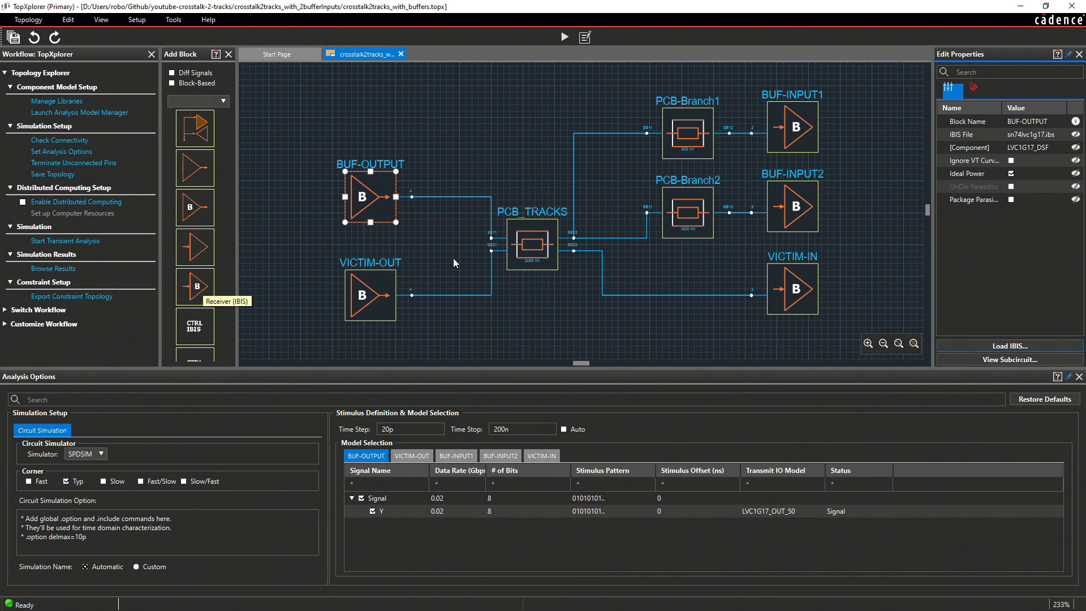
Examine the BUF-INPUT1 block's loaded IBIS model, including its component variants and pin mapping
{"action": "left_click", "coordinate": [792, 133]}
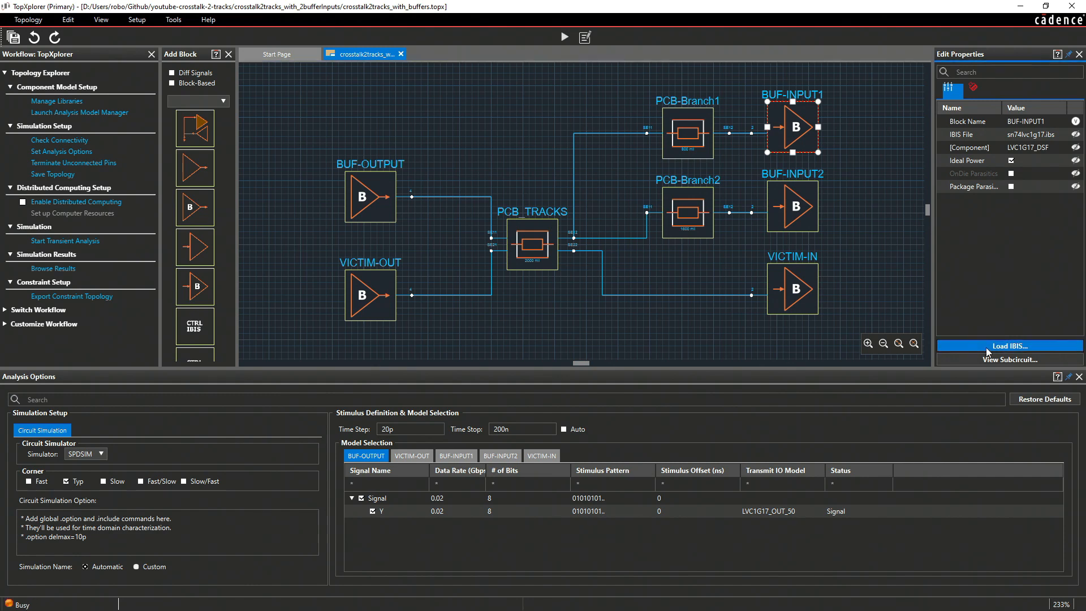
{"action": "left_click", "coordinate": [1009, 345]}
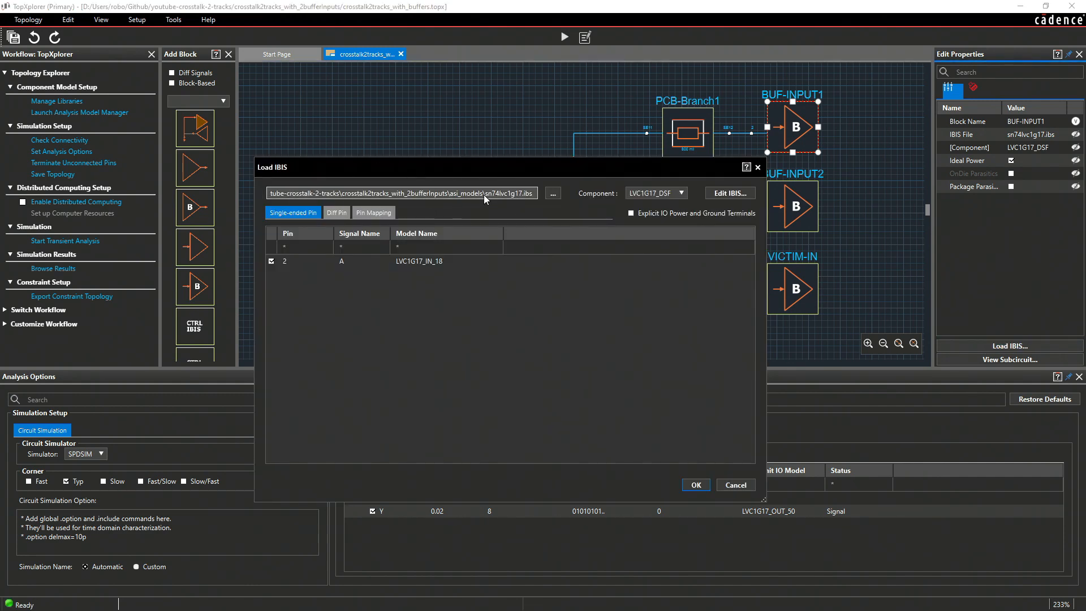
{"action": "left_click", "coordinate": [685, 193]}
{"action": "left_click", "coordinate": [685, 165]}
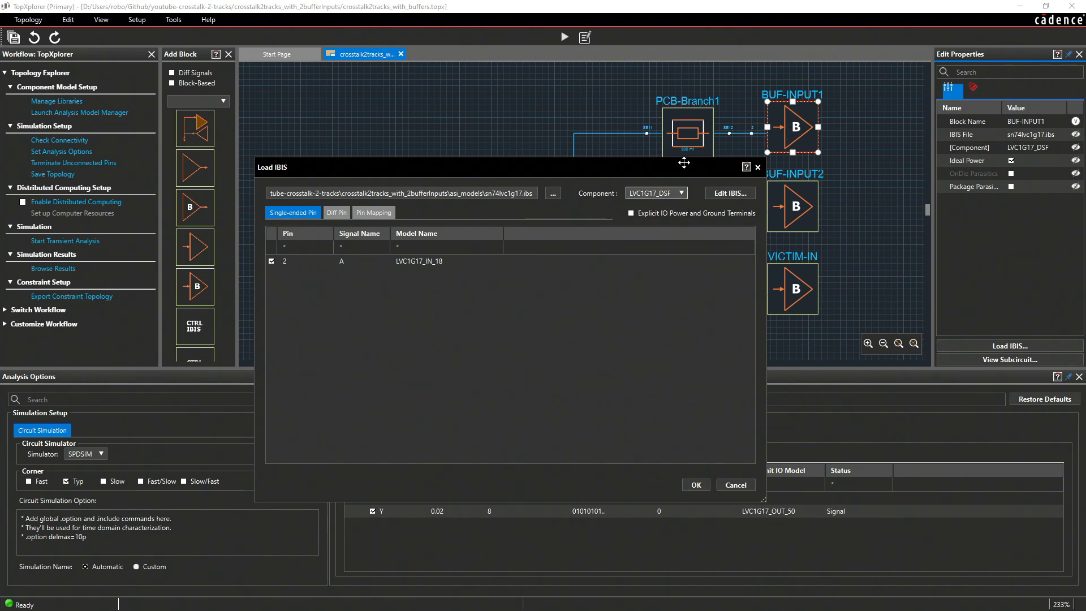
{"action": "left_click", "coordinate": [385, 213]}
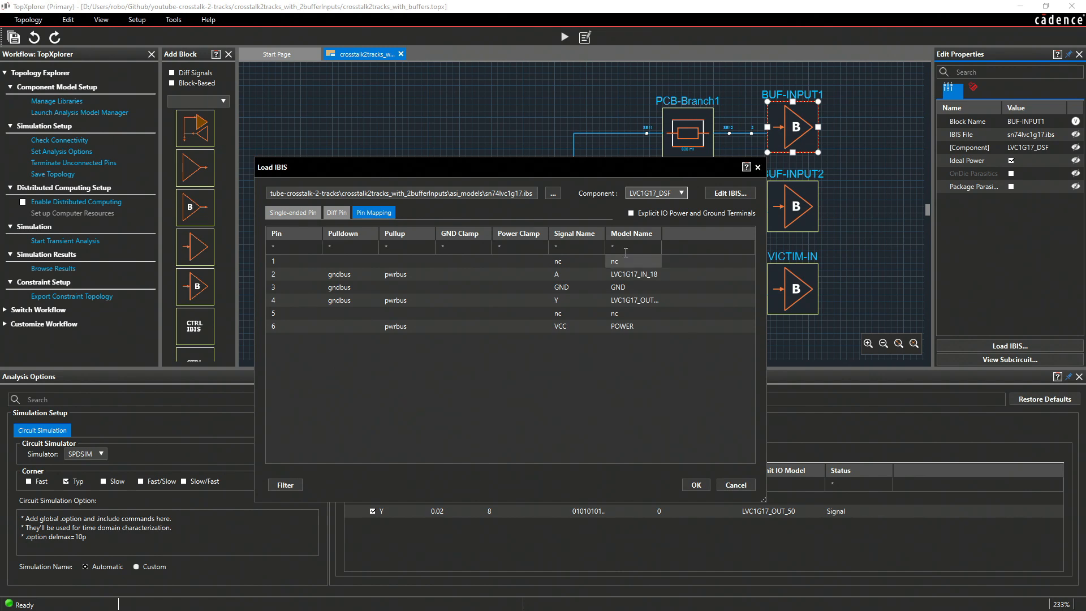
{"action": "left_click", "coordinate": [758, 167]}
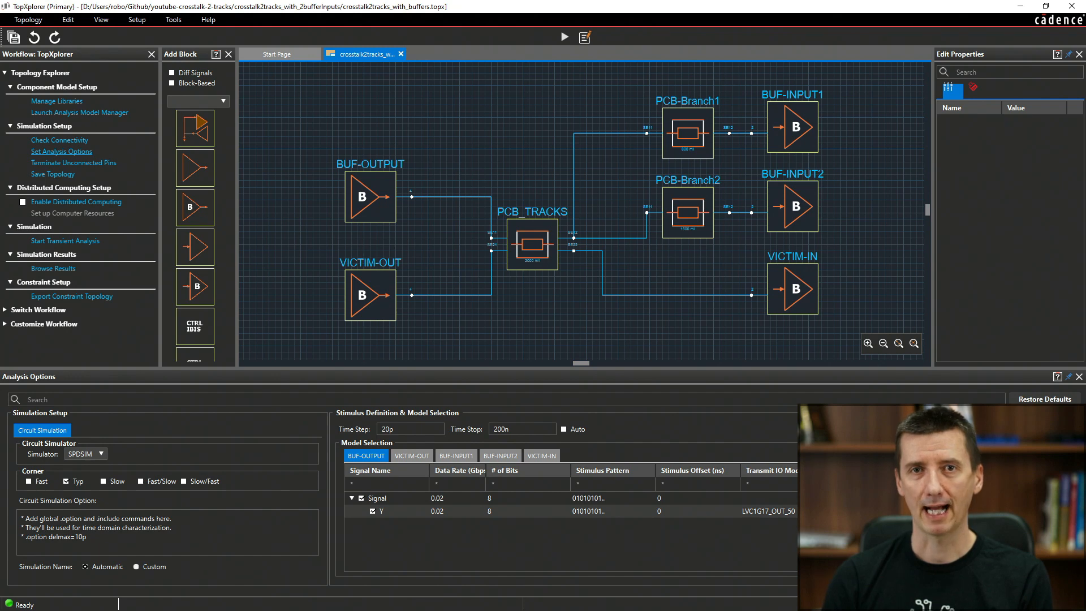
Add a Trace block in the empty area above PCB_TRACKS and open its Trace Editor
{"action": "scroll", "coordinate": [189, 217], "scroll_direction": "down", "scroll_amount": 5}
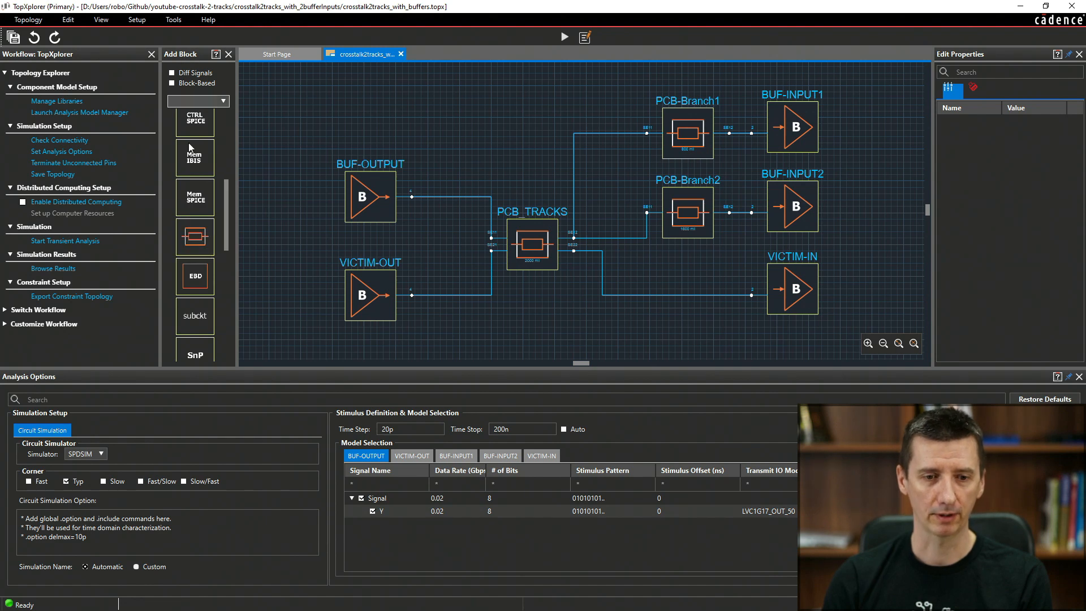
{"action": "left_click_drag", "start_coordinate": [195, 236], "coordinate": [489, 115]}
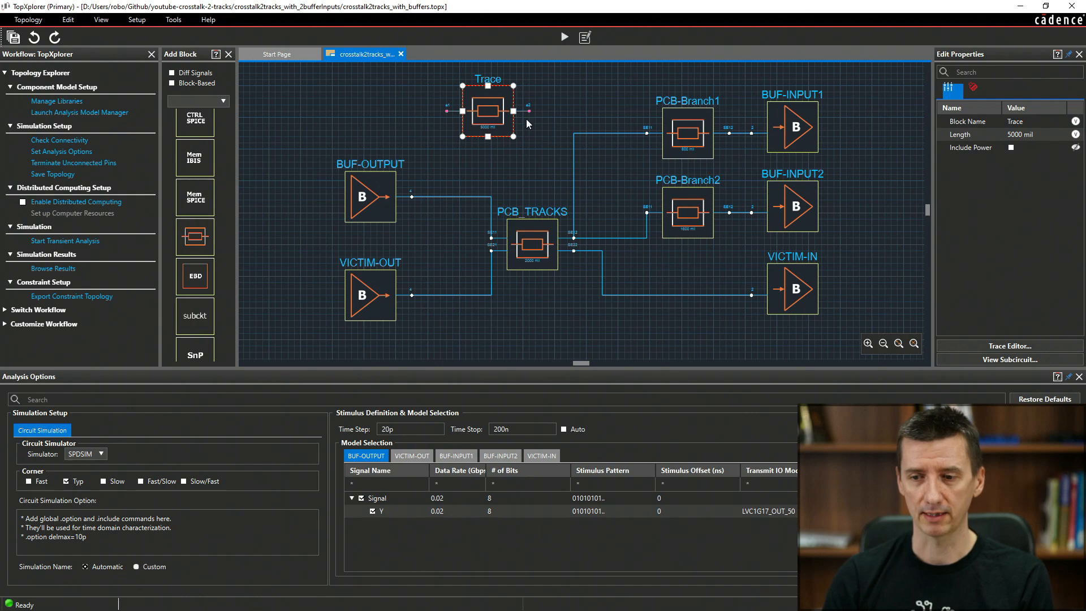
{"action": "left_click", "coordinate": [1011, 346]}
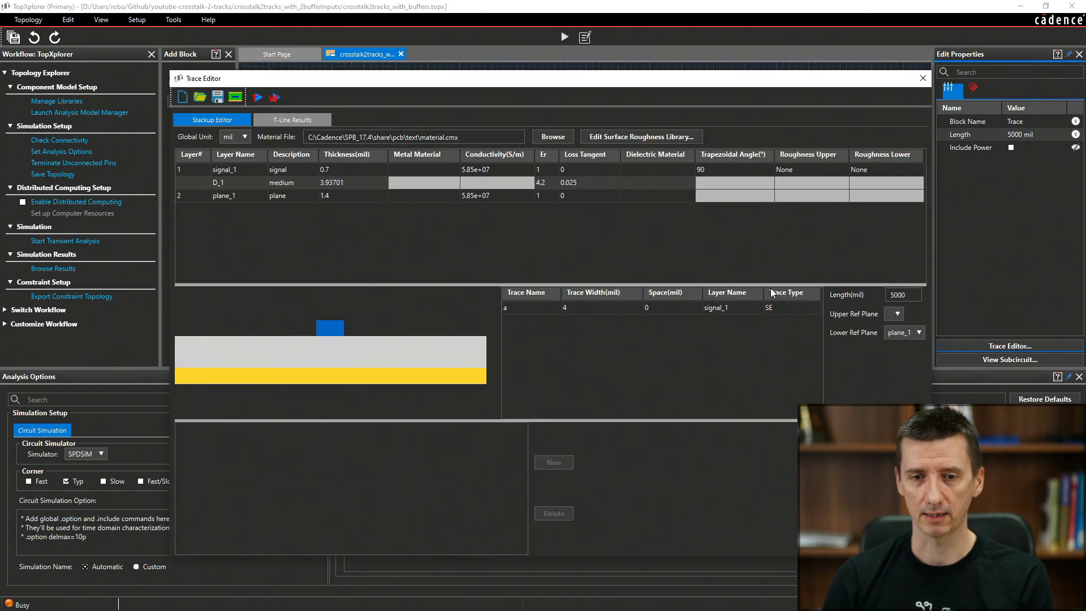
Apply a Microstrip template to the new trace with 12 mil trace width, 1.4 mil trace thickness and 63 mil substrate height
{"action": "left_click", "coordinate": [235, 96]}
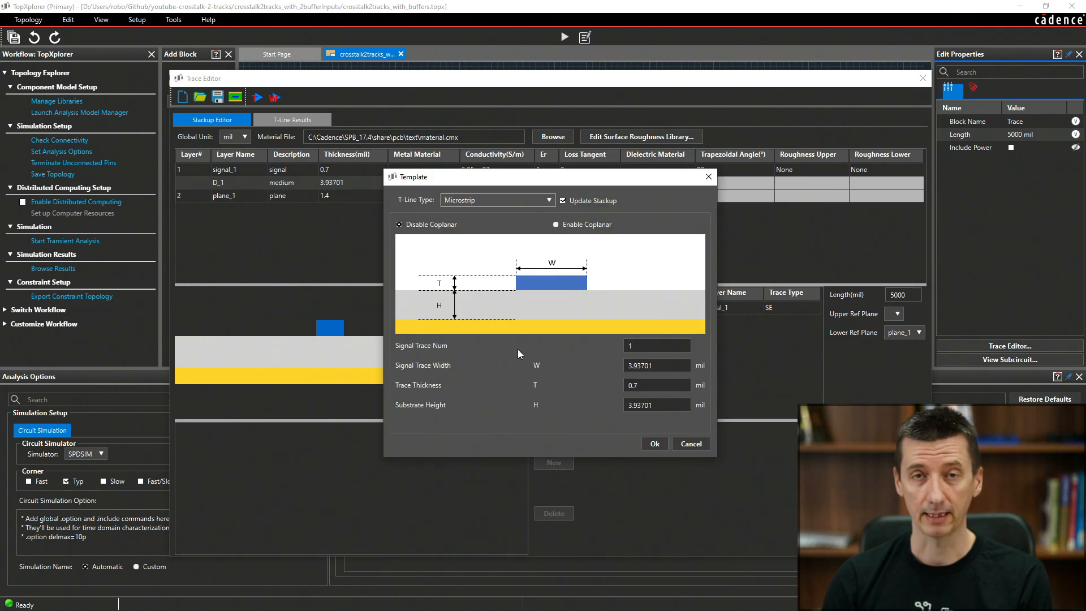
{"action": "double_click", "coordinate": [656, 365]}
{"action": "type", "text": "12"}
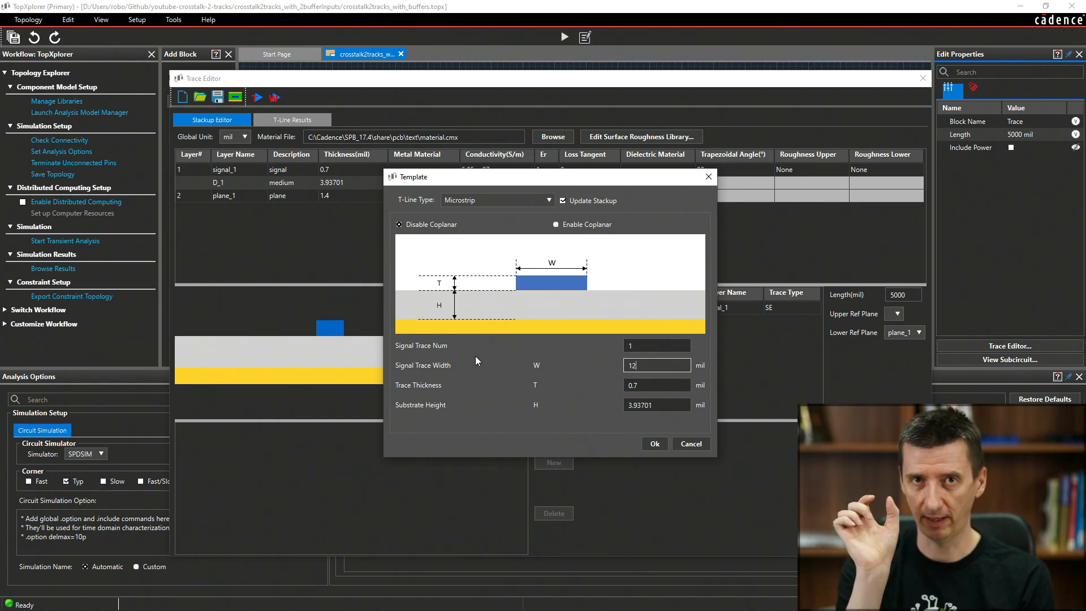
{"action": "key", "text": "Tab"}
{"action": "type", "text": "1.4"}
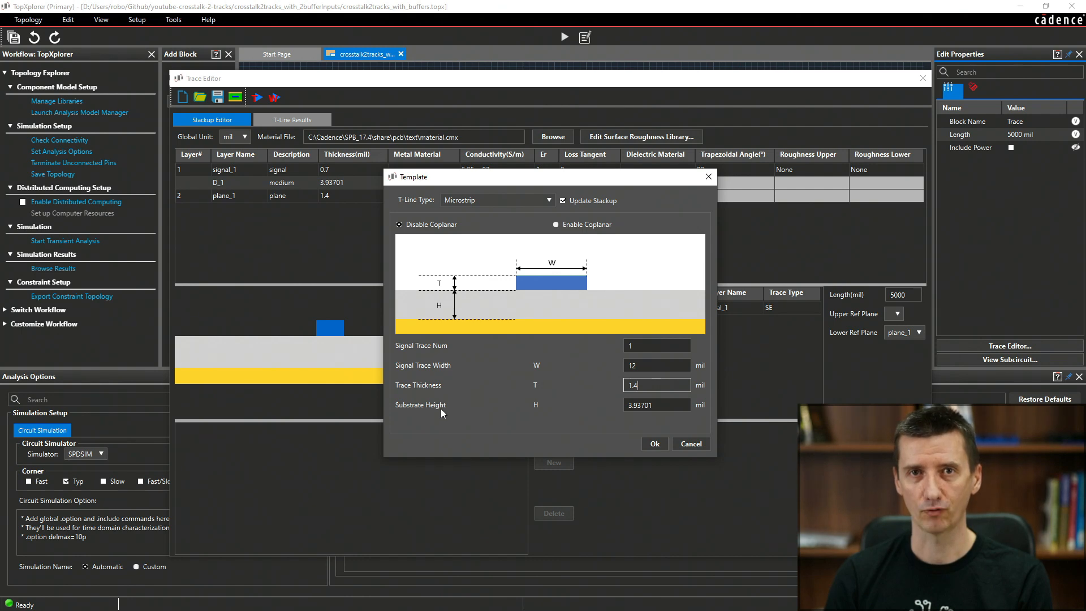
{"action": "double_click", "coordinate": [662, 406]}
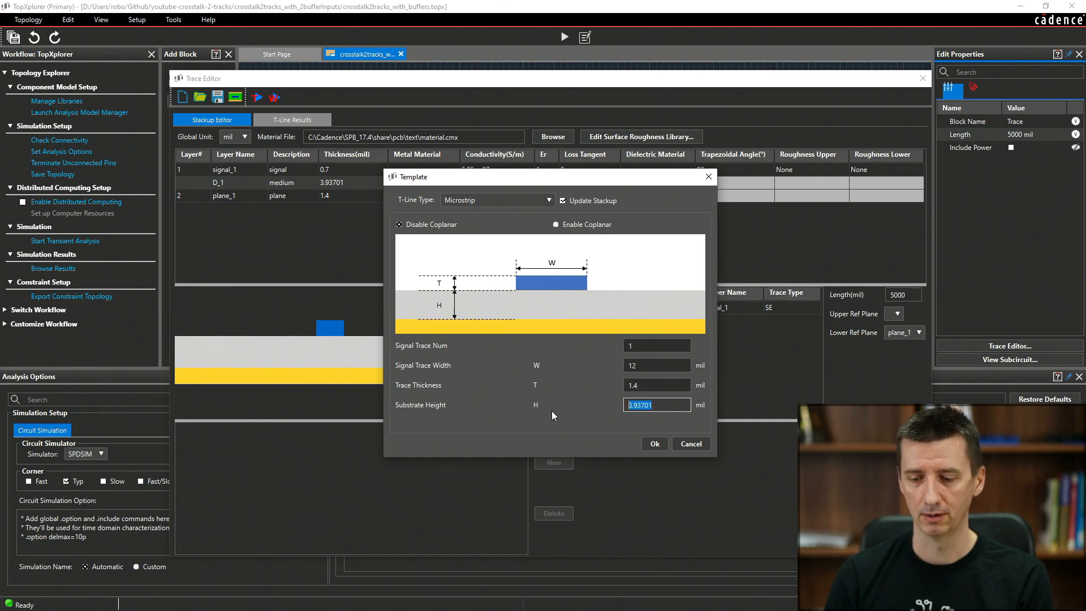
{"action": "type", "text": "63"}
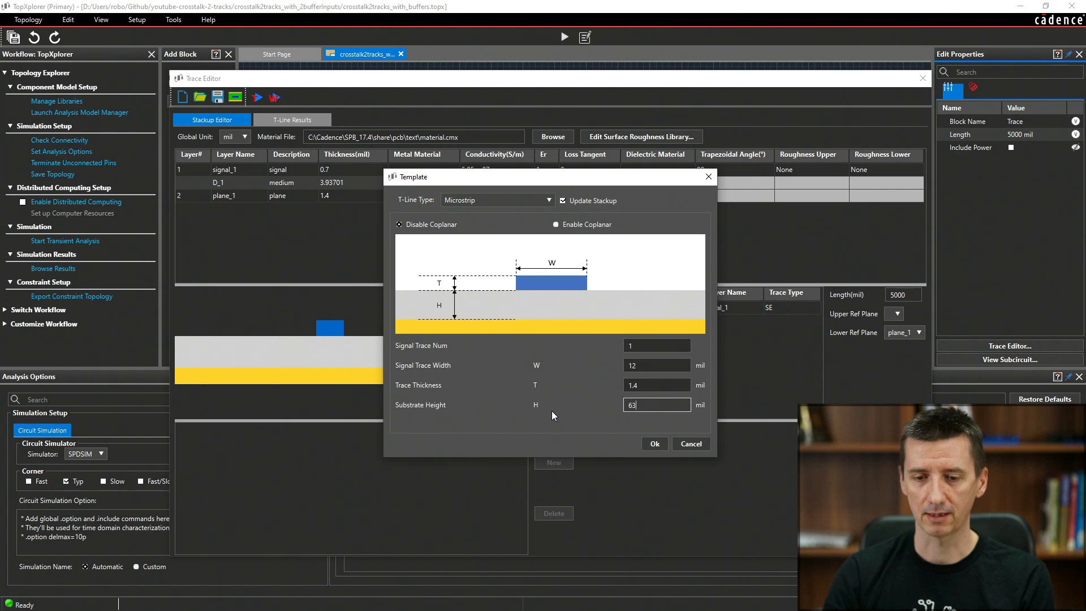
{"action": "left_click", "coordinate": [656, 444]}
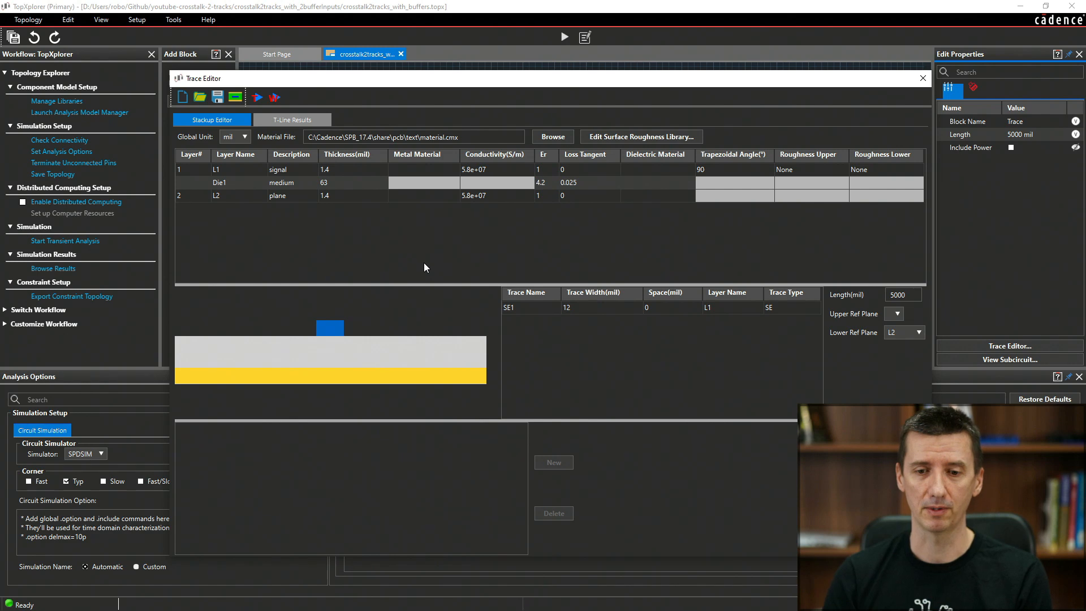
Close the Trace Editor and delete the newly added Trace block from the topology
{"action": "left_click", "coordinate": [923, 78]}
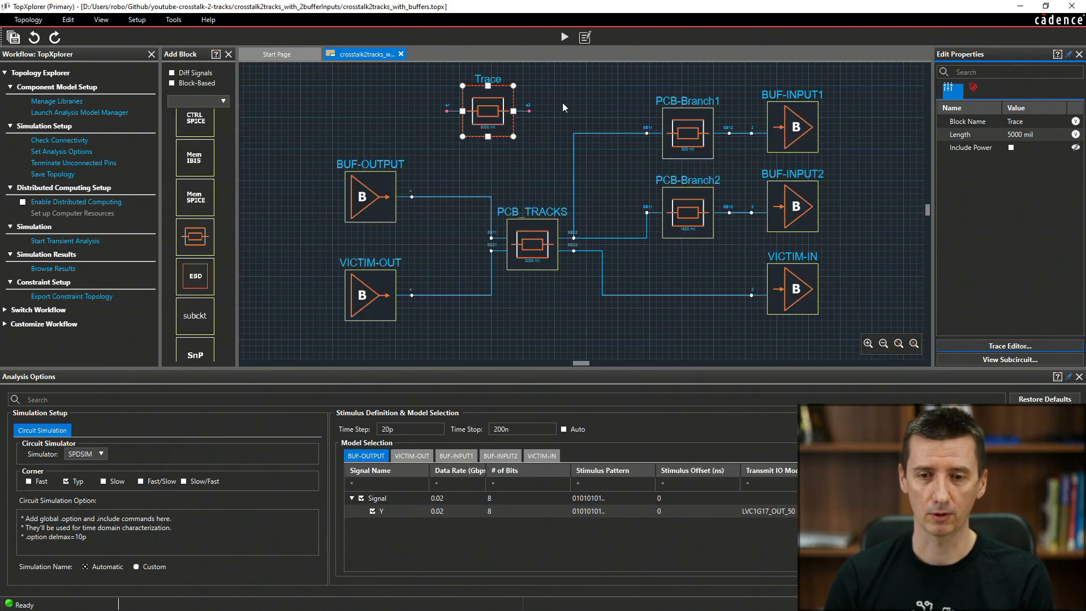
{"action": "key", "text": "Delete"}
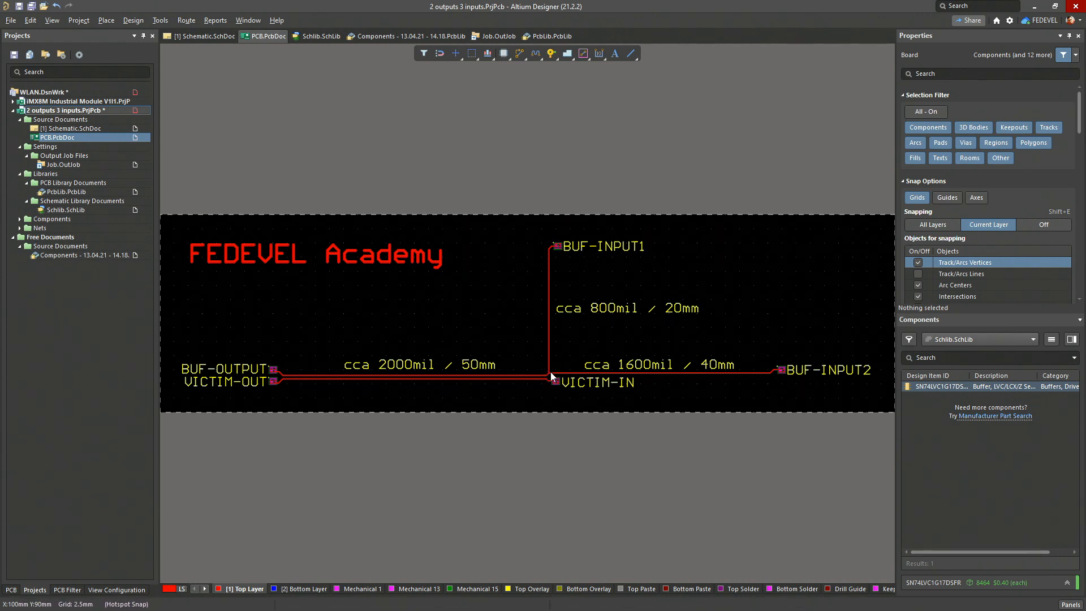
Switch back to TopXplorer and examine the stackup, trace width and length of PCB-Branch1 and PCB-Branch2 in the Trace Editor
{"action": "key", "text": "alt+Tab"}
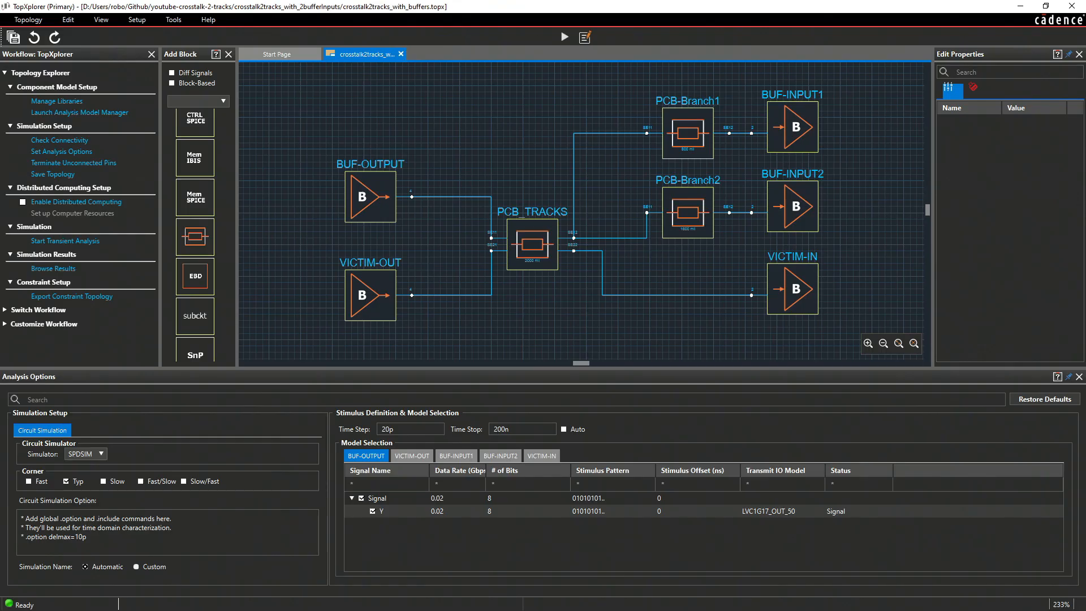
{"action": "left_click", "coordinate": [701, 126]}
{"action": "left_click", "coordinate": [1006, 346]}
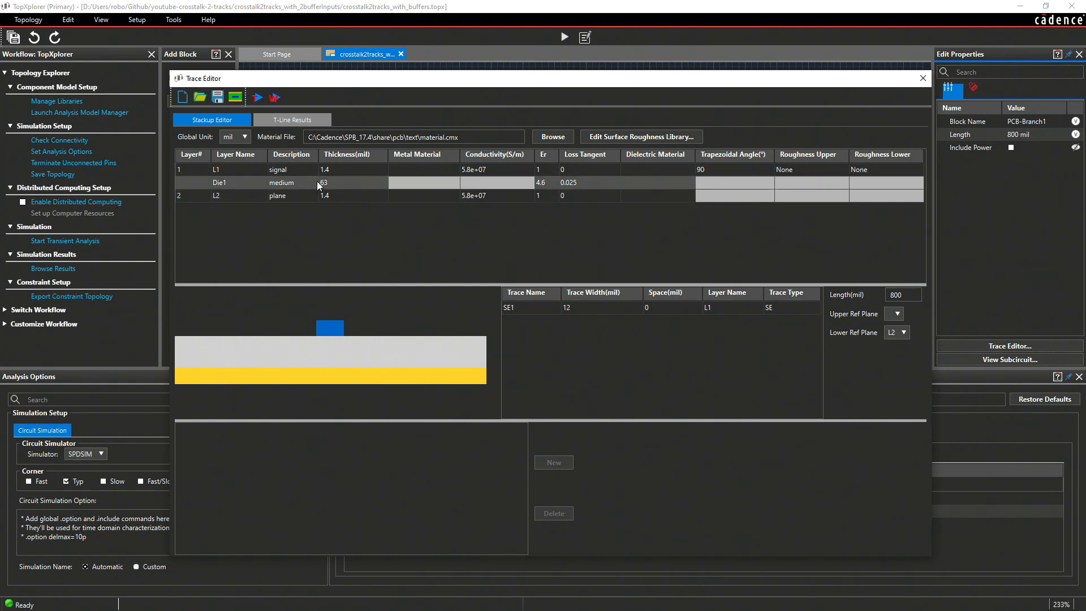
{"action": "left_click", "coordinate": [922, 79]}
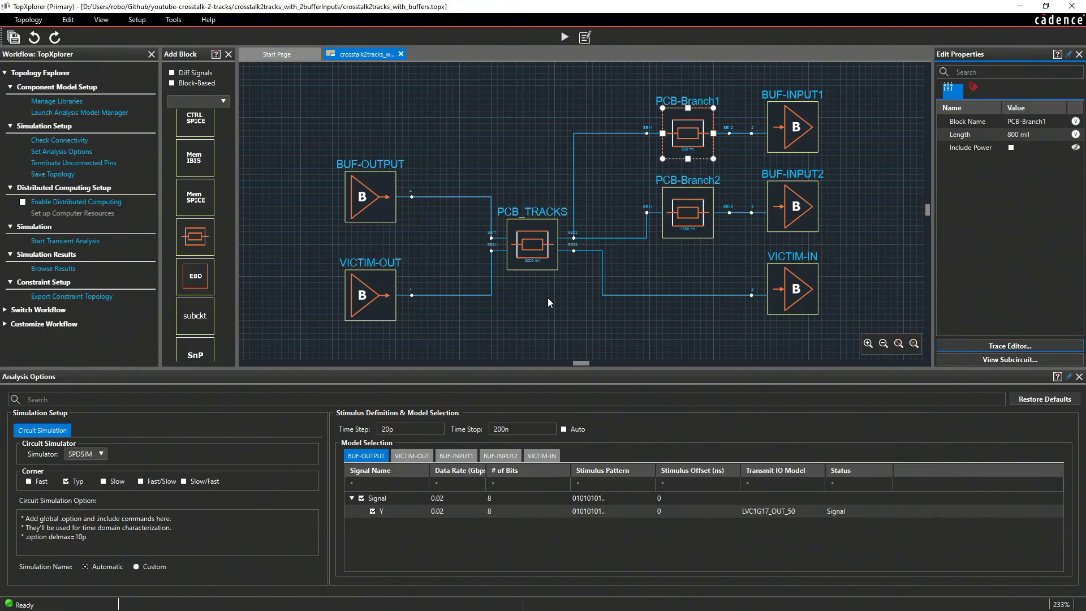
{"action": "left_click", "coordinate": [695, 214]}
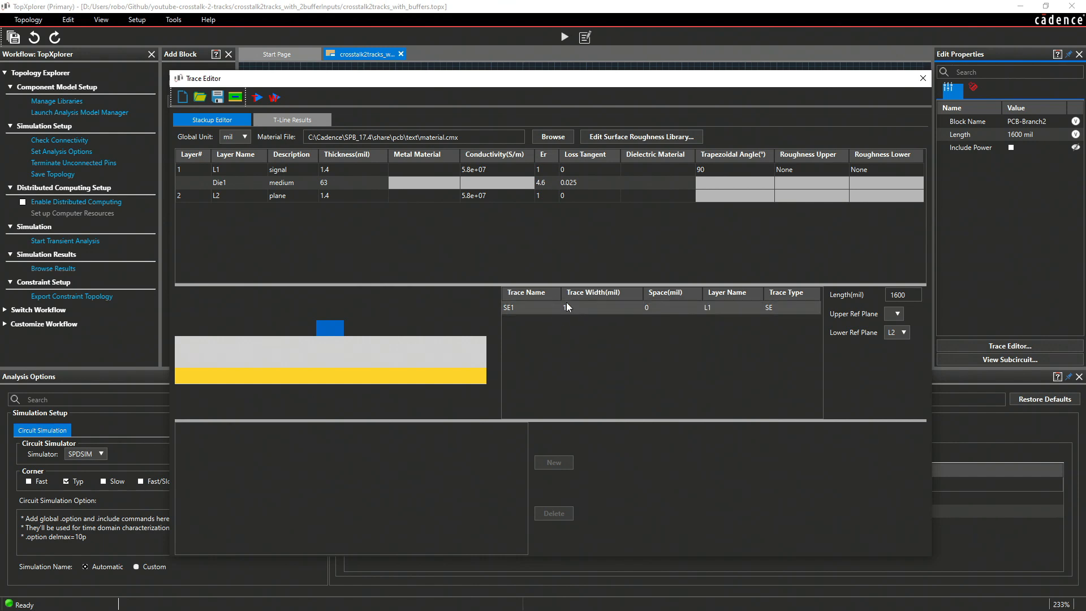
{"action": "left_click", "coordinate": [915, 79]}
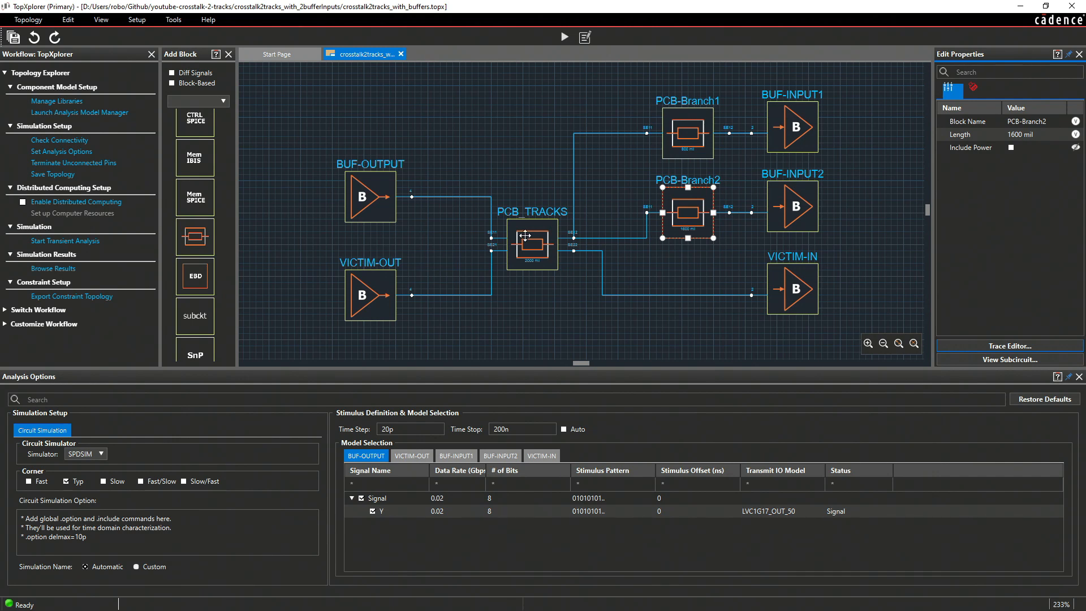
Examine the PCB_TRACKS block's stackup, two-trace geometry and length in the Trace Editor, and deselect the block
{"action": "left_click", "coordinate": [525, 235]}
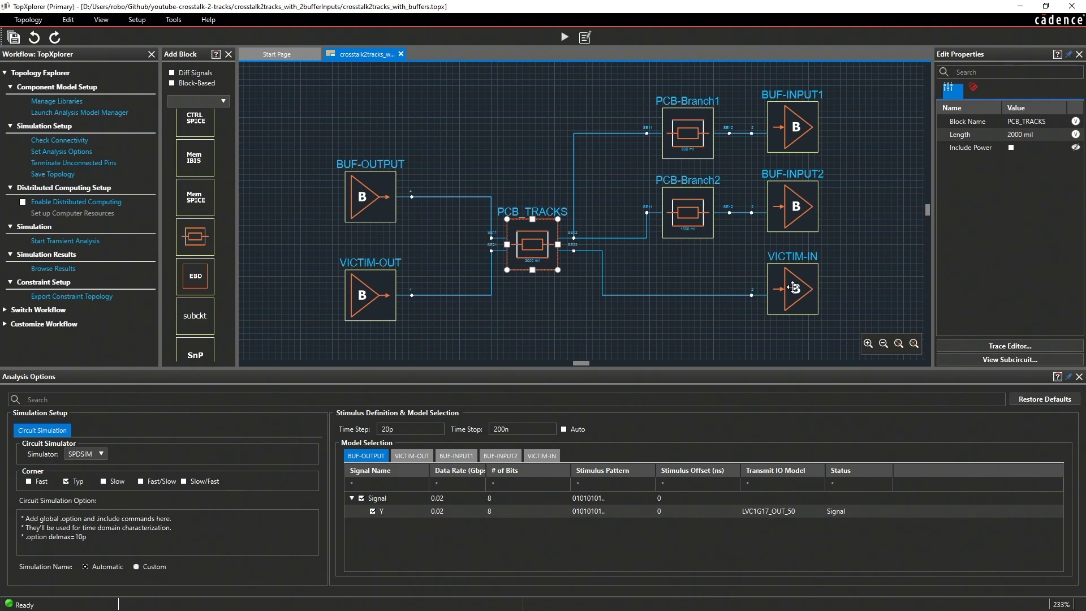
{"action": "left_click", "coordinate": [1037, 346]}
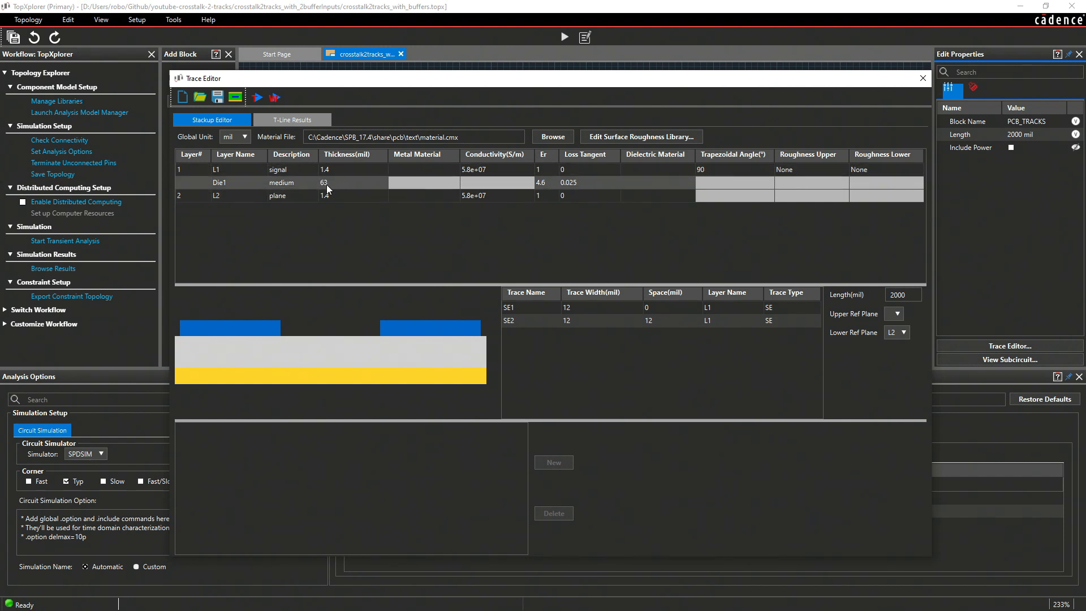
{"action": "left_click", "coordinate": [922, 78]}
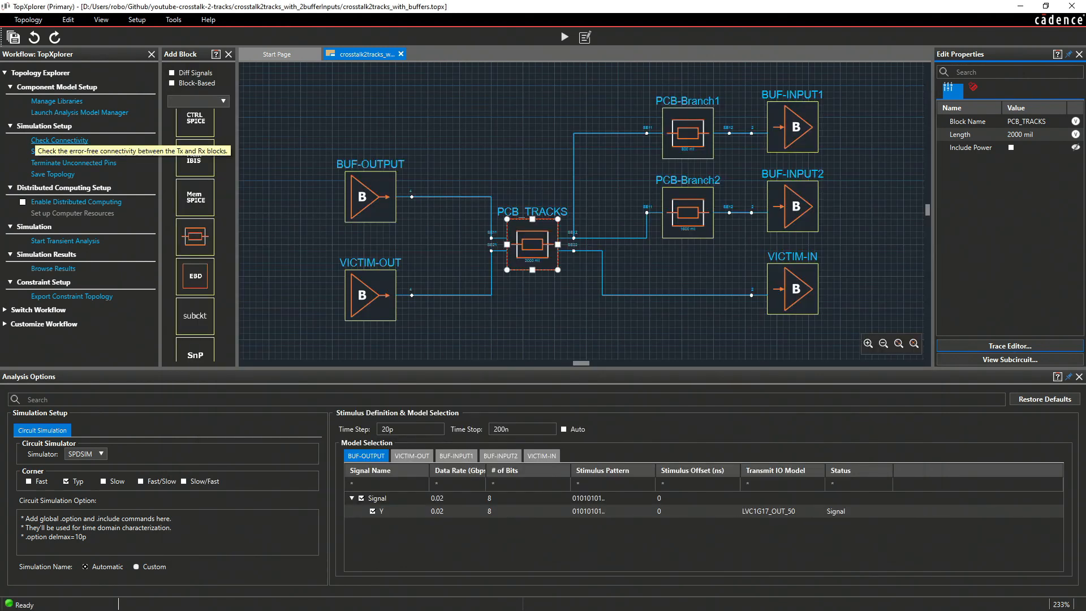
{"action": "left_click", "coordinate": [385, 108]}
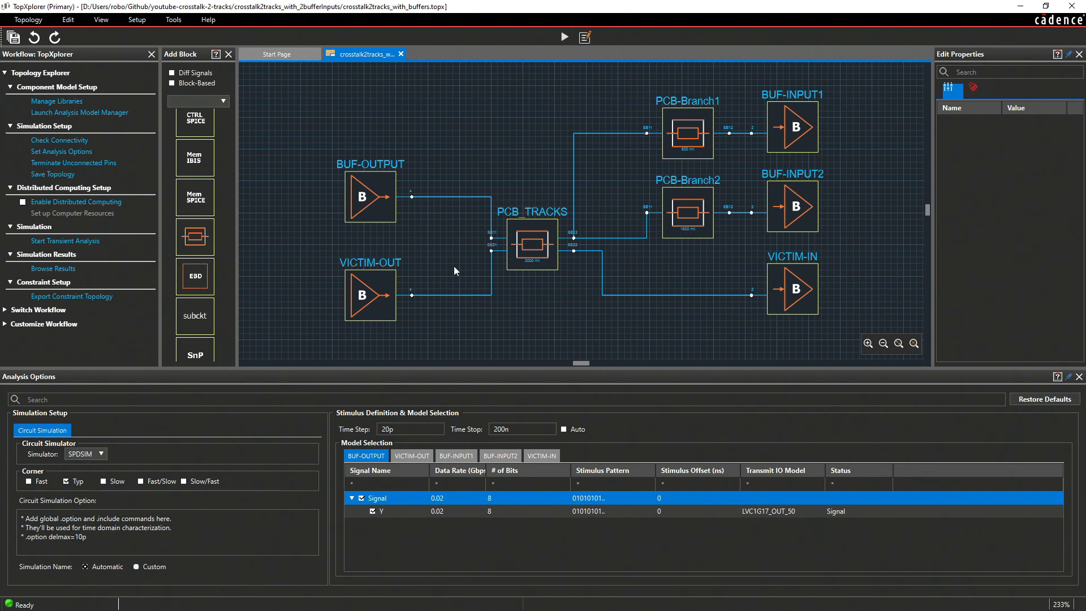
Review the analysis options for BUF-OUTPUT and the Transmit IO Model choices available for its Y signal
{"action": "left_click", "coordinate": [138, 23]}
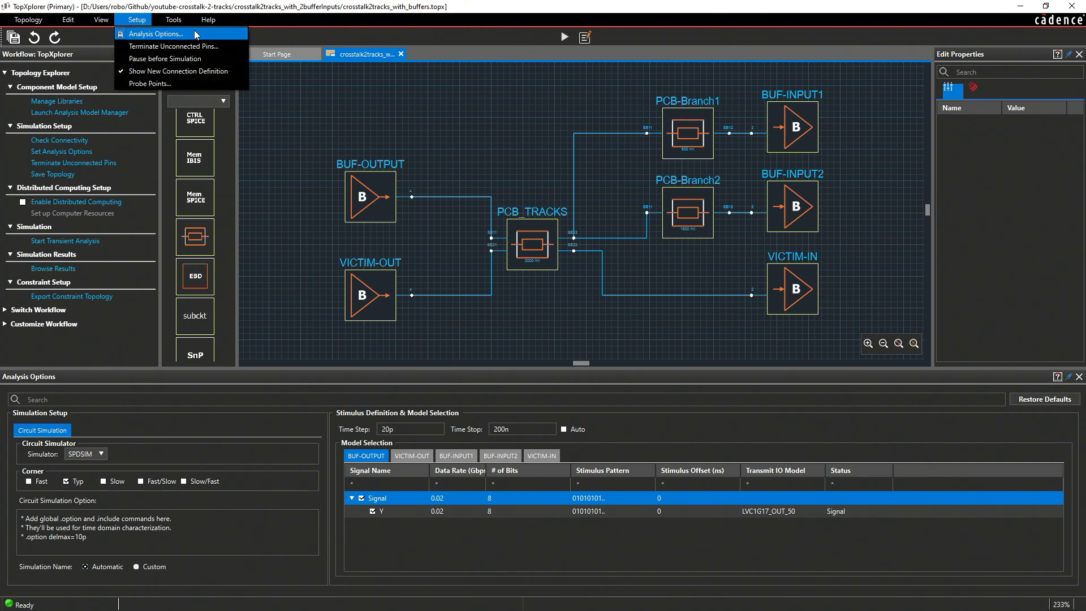
{"action": "left_click", "coordinate": [475, 348]}
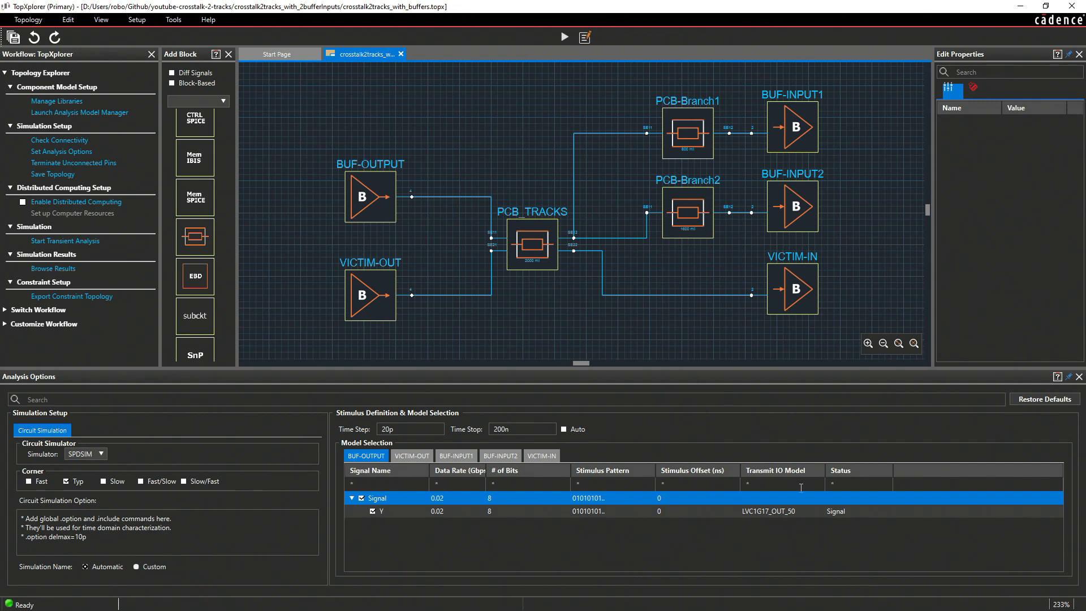
{"action": "left_click", "coordinate": [819, 510]}
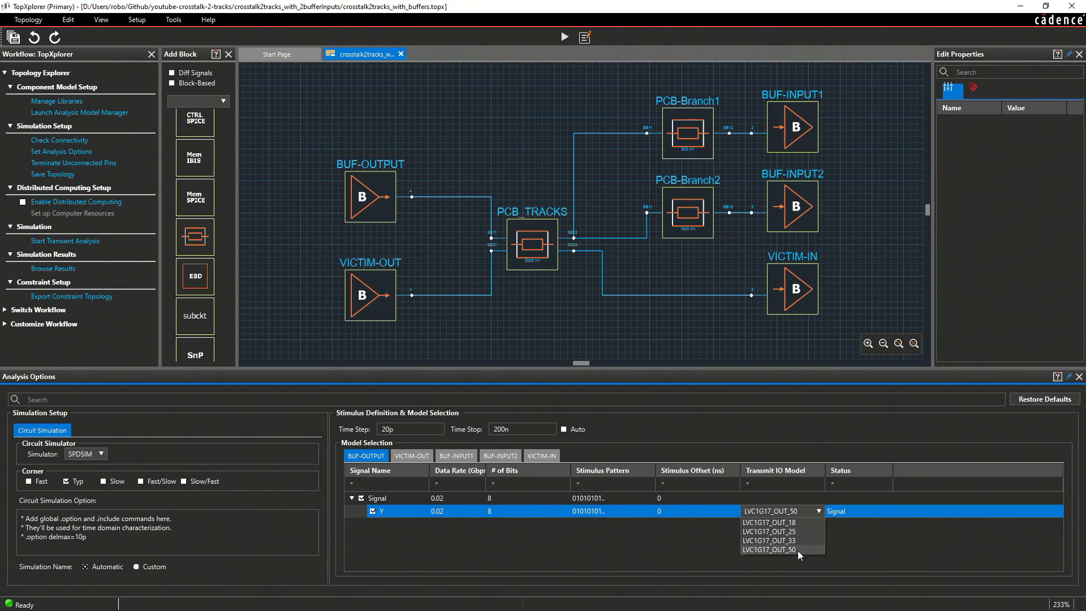
{"action": "left_click", "coordinate": [771, 430]}
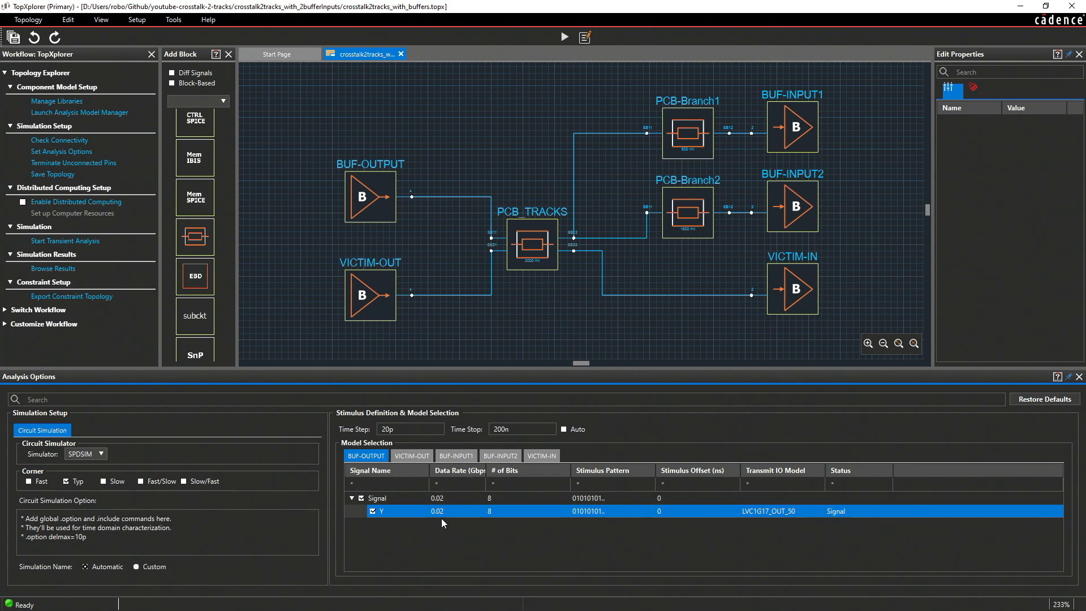
Review the IO model assignments for VICTIM-OUT, BUF-INPUT1, BUF-INPUT2 and VICTIM-IN in the analysis options, and deselect the BUF-INPUT2 block
{"action": "mouse_move", "coordinate": [431, 515]}
{"action": "left_click", "coordinate": [408, 457]}
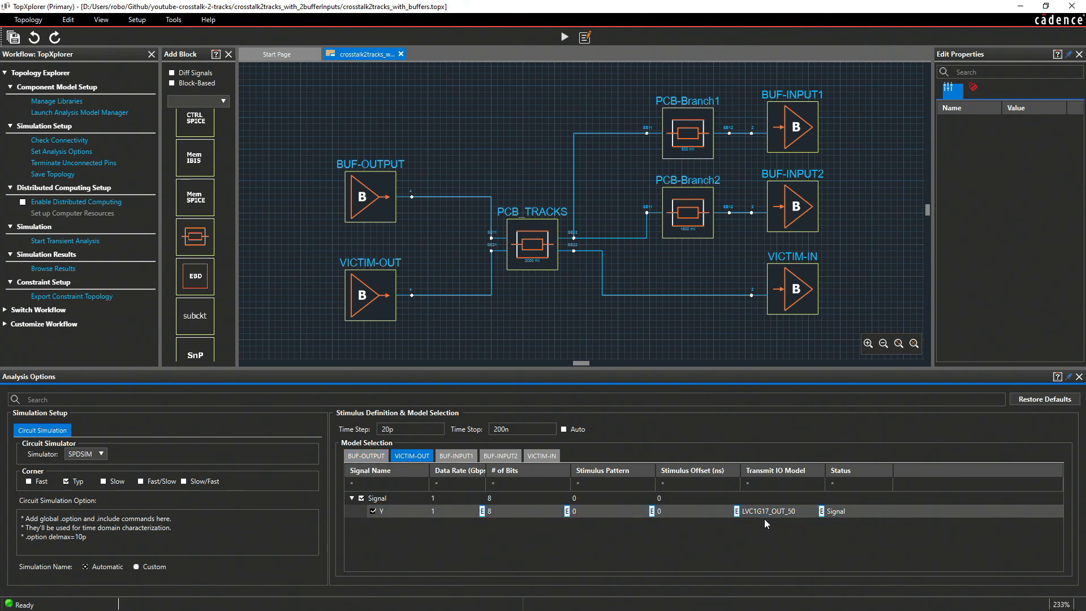
{"action": "mouse_move", "coordinate": [761, 517]}
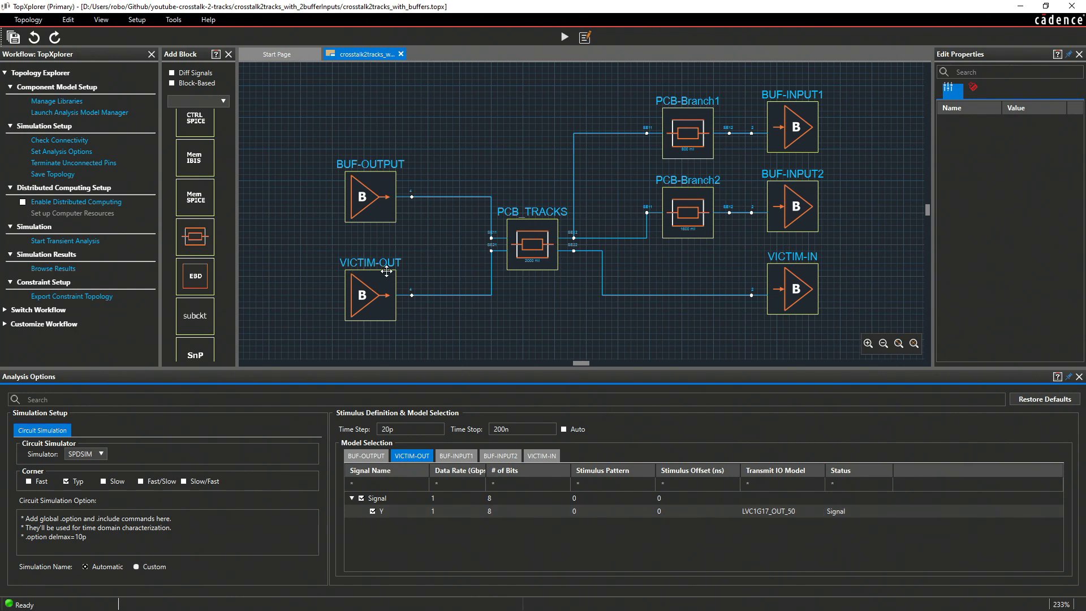
{"action": "mouse_move", "coordinate": [580, 518]}
{"action": "left_click", "coordinate": [464, 456]}
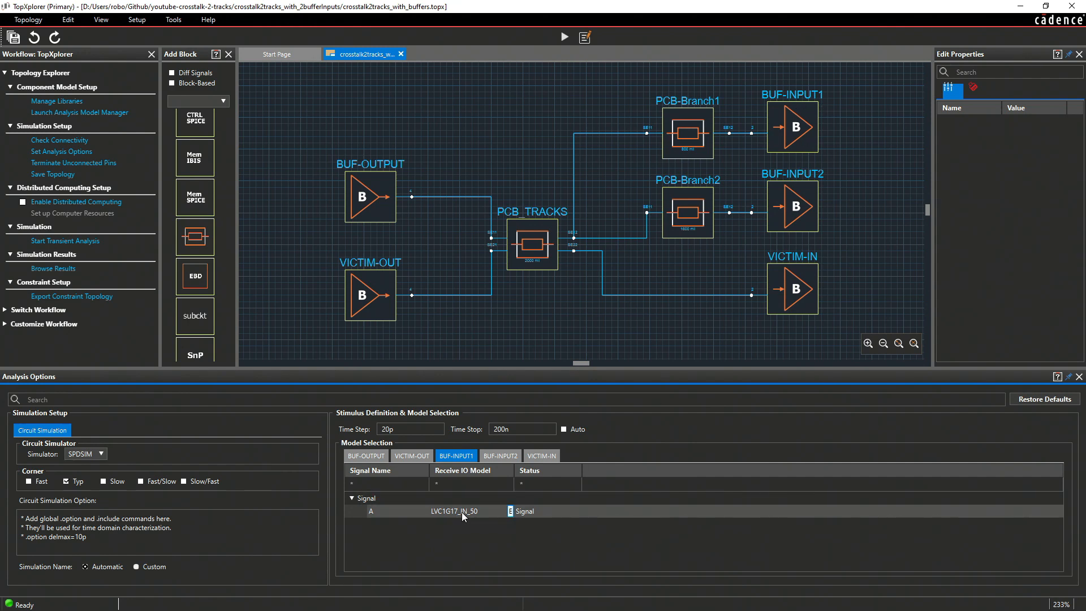
{"action": "left_click", "coordinate": [793, 207]}
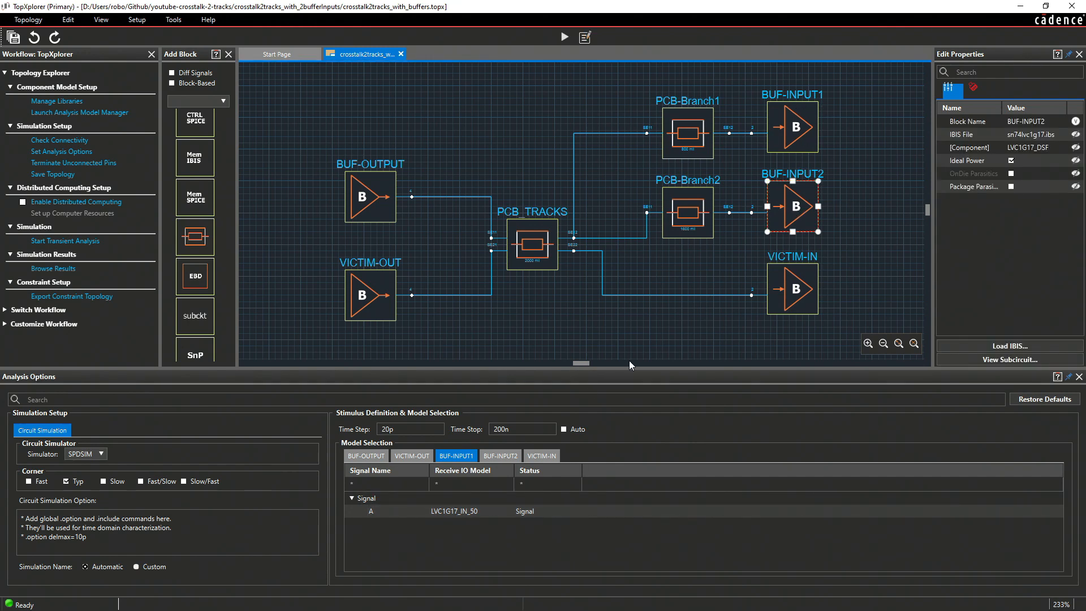
{"action": "left_click", "coordinate": [489, 458]}
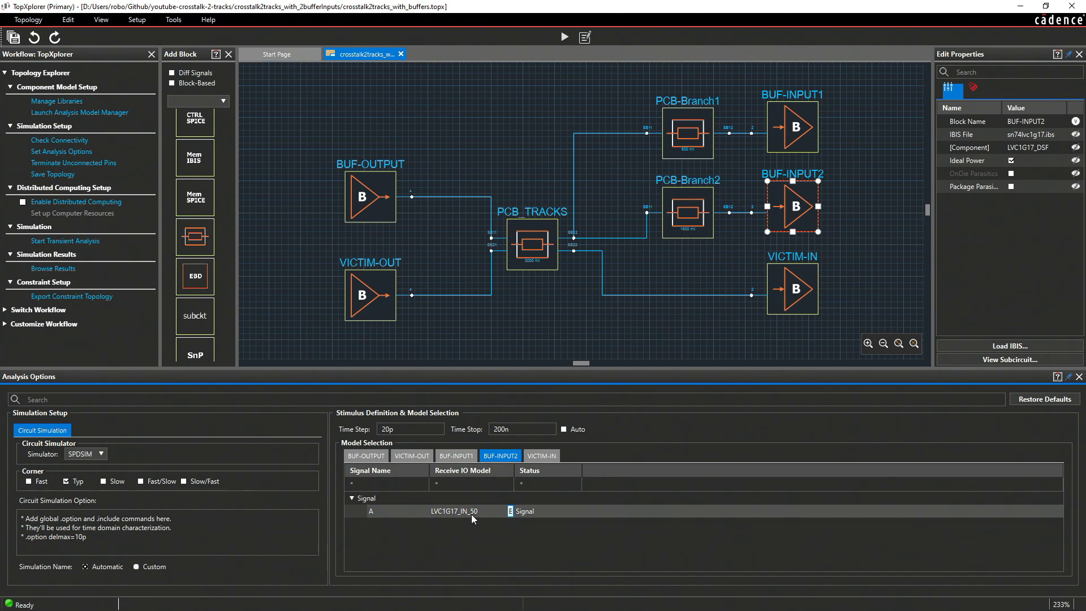
{"action": "left_click", "coordinate": [541, 456]}
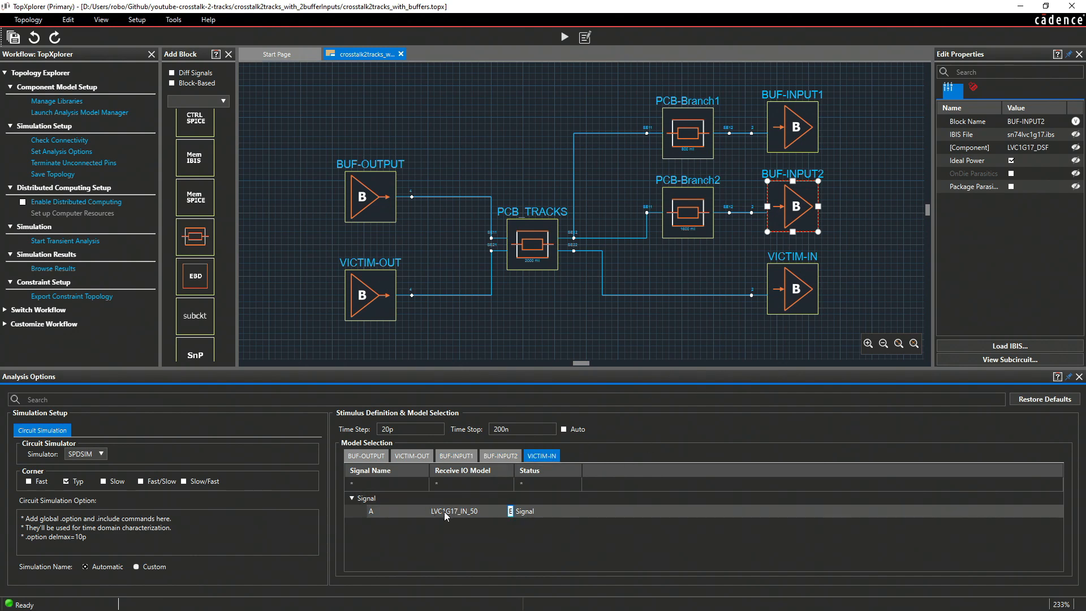
{"action": "left_click", "coordinate": [478, 327]}
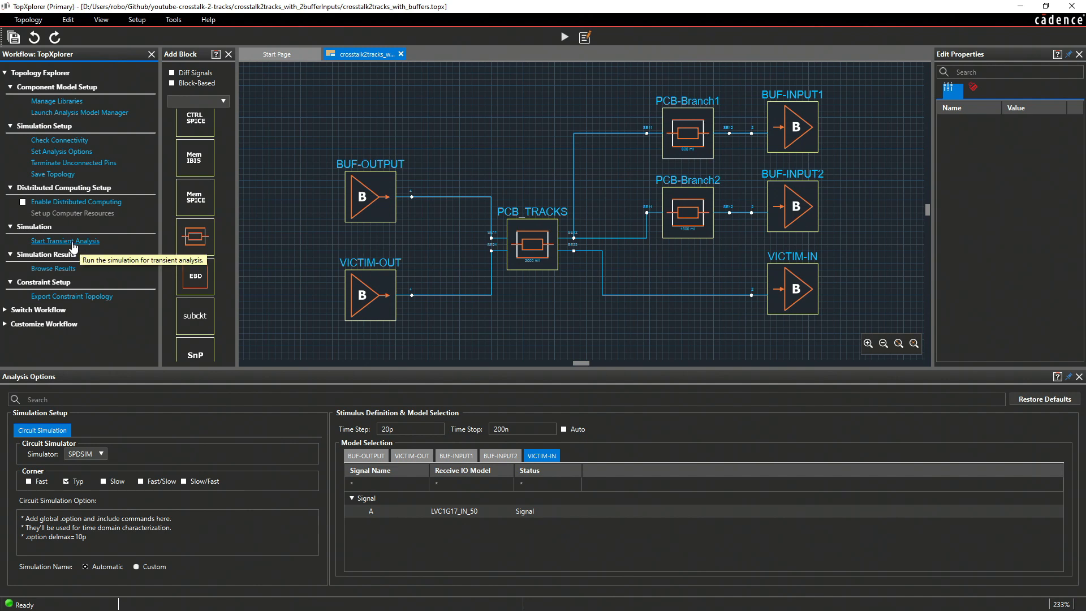
Run the transient analysis, compare the receiver waveforms with the topology blocks, and maximize the SSIViewer results window
{"action": "left_click", "coordinate": [74, 245]}
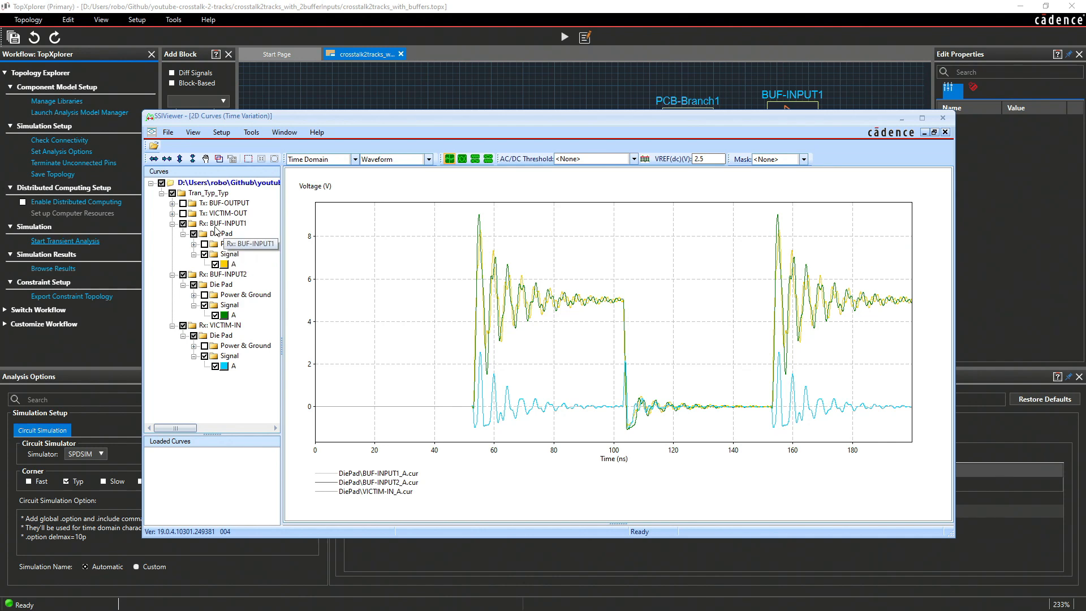
{"action": "left_click_drag", "start_coordinate": [551, 119], "coordinate": [547, 181]}
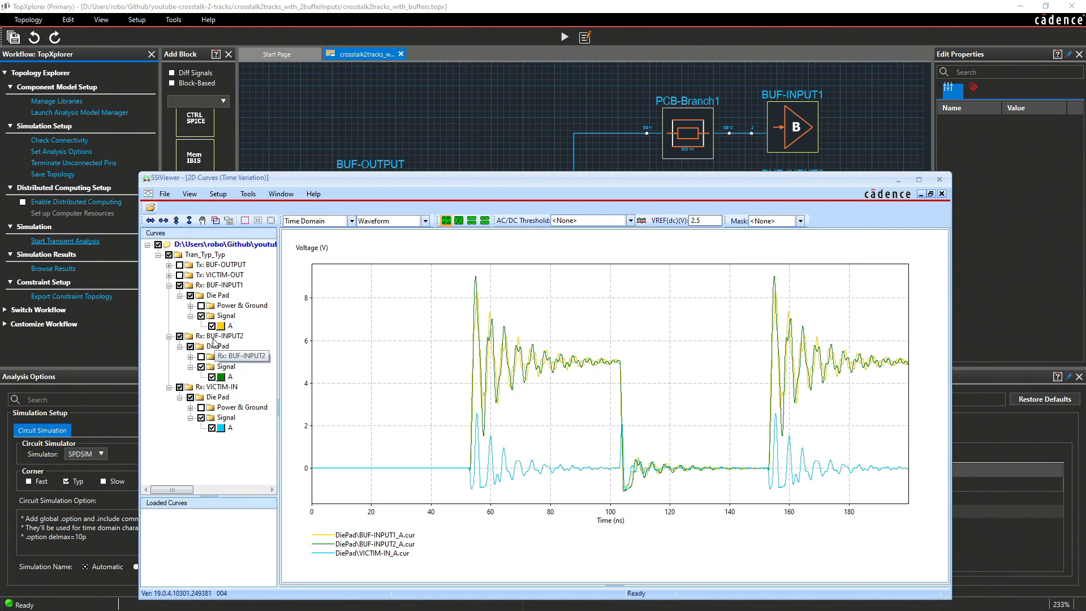
{"action": "left_click_drag", "start_coordinate": [602, 180], "coordinate": [589, 233]}
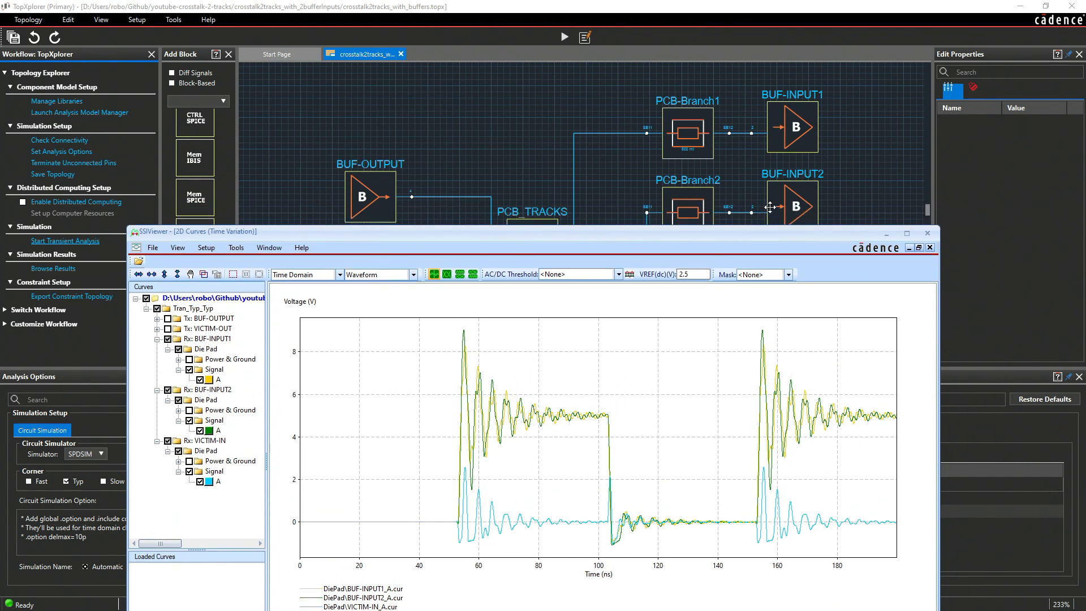
{"action": "left_click_drag", "start_coordinate": [650, 236], "coordinate": [653, 116]}
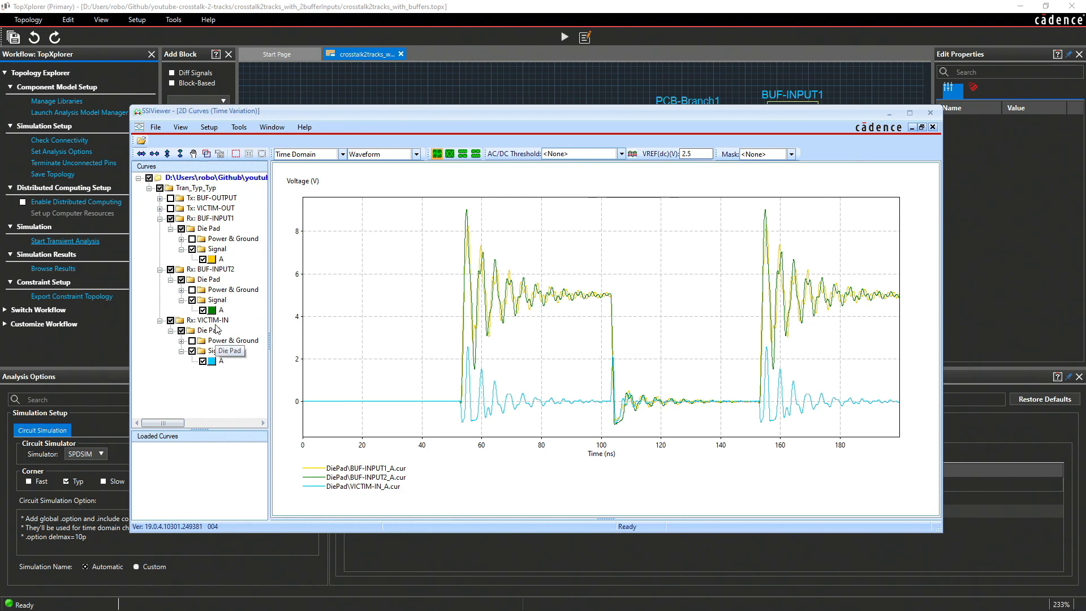
{"action": "left_click_drag", "start_coordinate": [582, 114], "coordinate": [530, 343]}
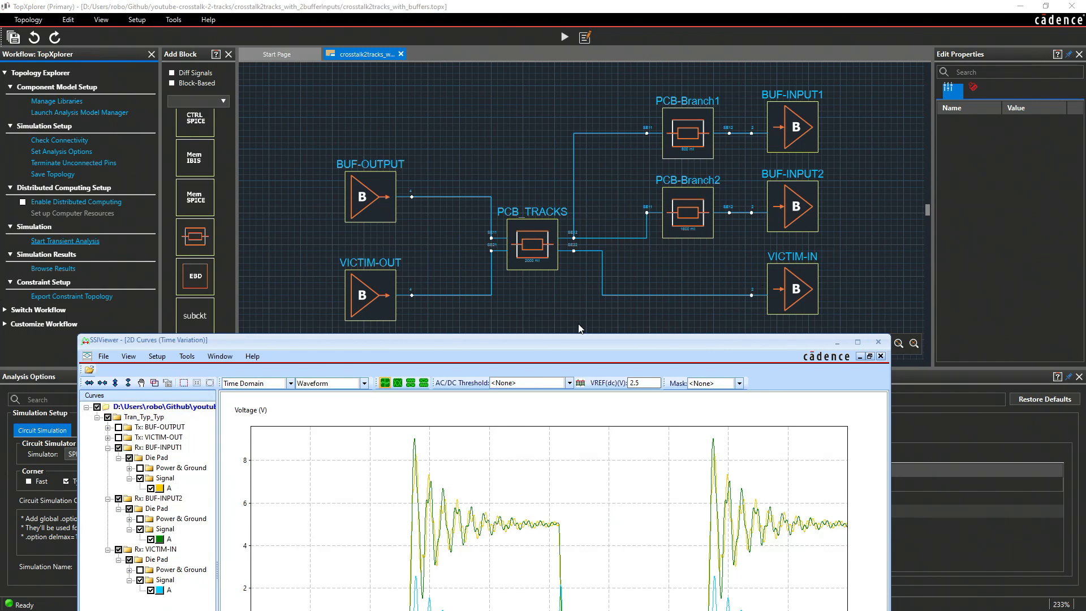
{"action": "left_click_drag", "start_coordinate": [532, 340], "coordinate": [564, 156]}
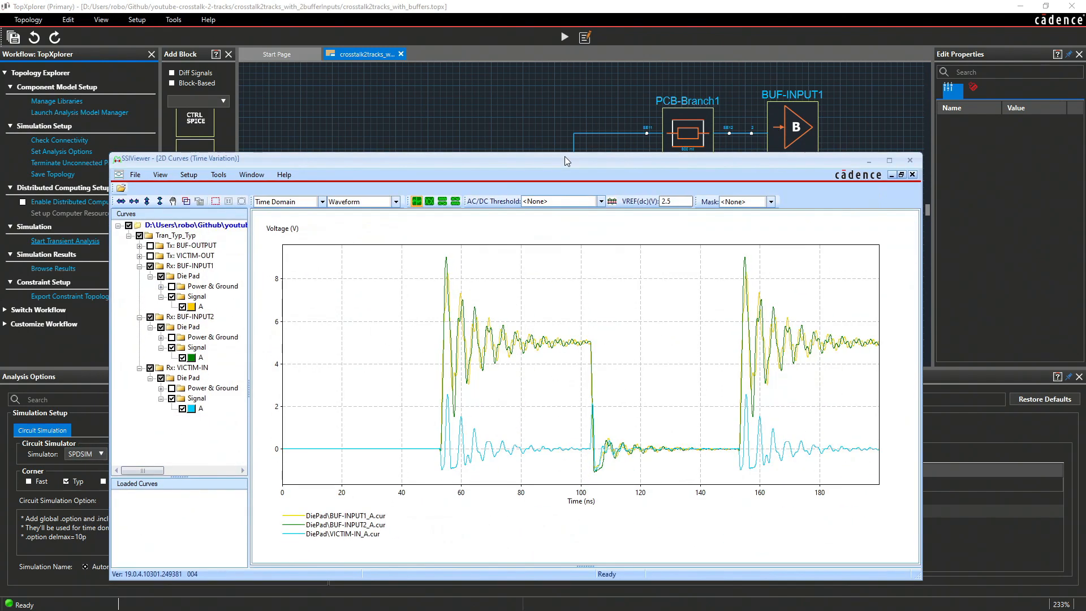
{"action": "left_click", "coordinate": [889, 163]}
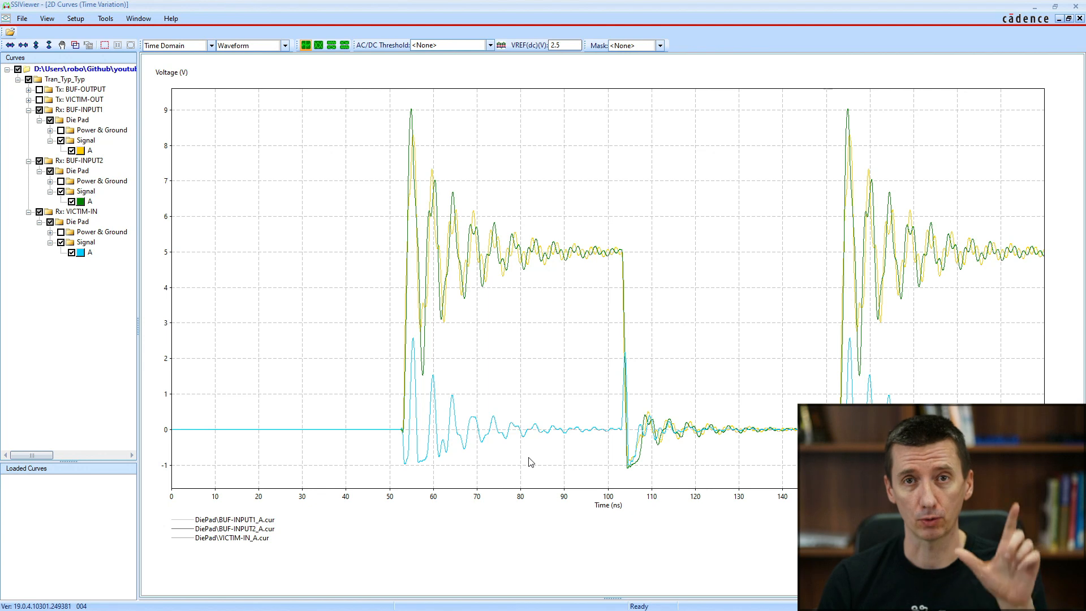
Add a horizontal voltage marker named "Treshold - High" at 2.19 V, consulting the input thresholds in the sn74lvc1g17.pdf datasheet
{"action": "right_click", "coordinate": [221, 242]}
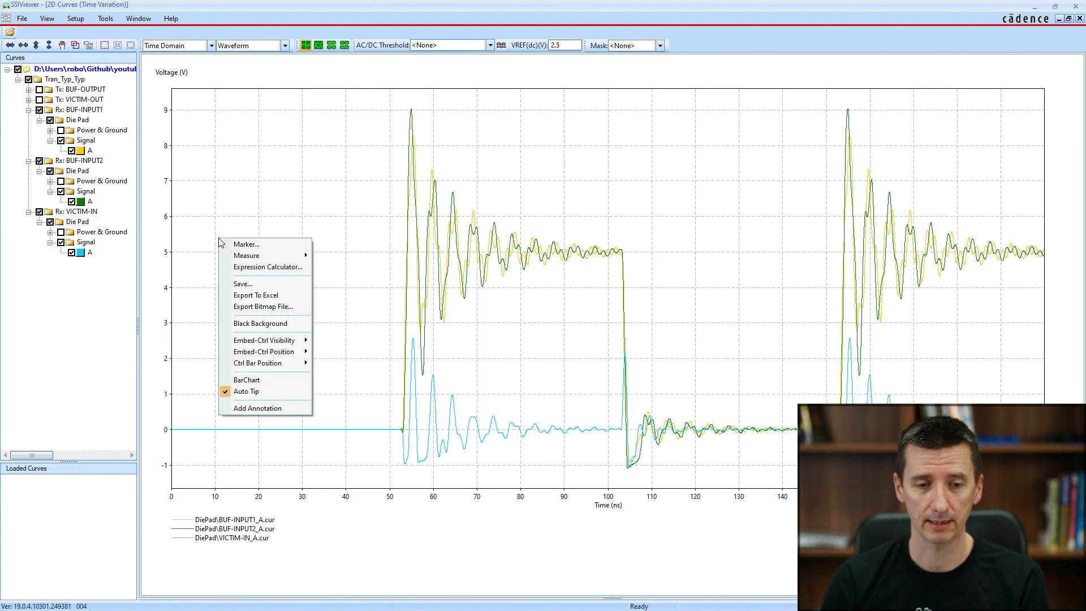
{"action": "left_click", "coordinate": [237, 245]}
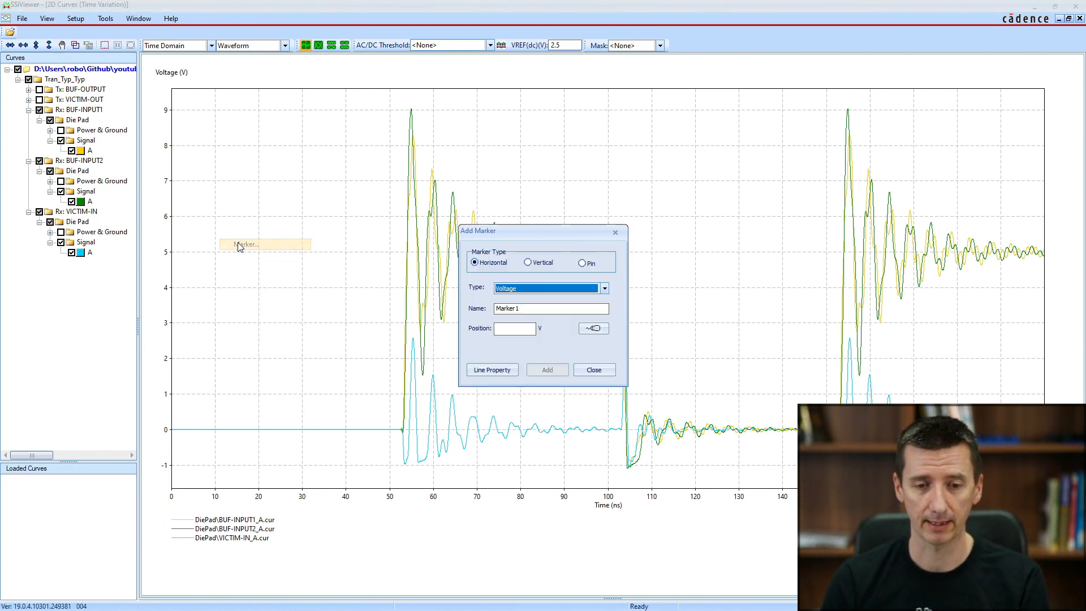
{"action": "double_click", "coordinate": [539, 309]}
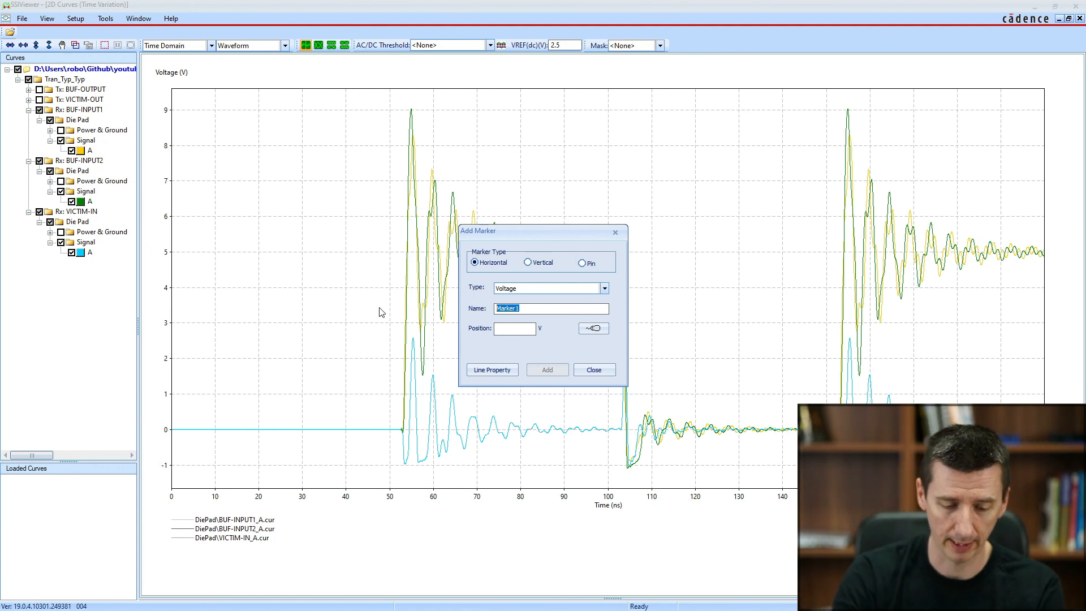
{"action": "type", "text": "Treshold - High"}
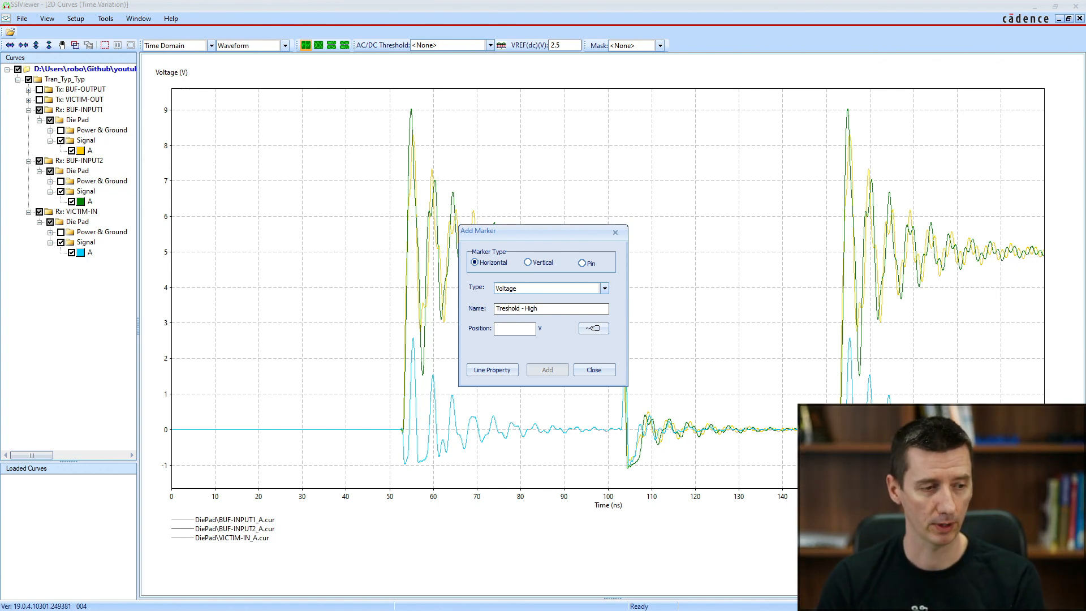
{"action": "key", "text": "alt+Tab"}
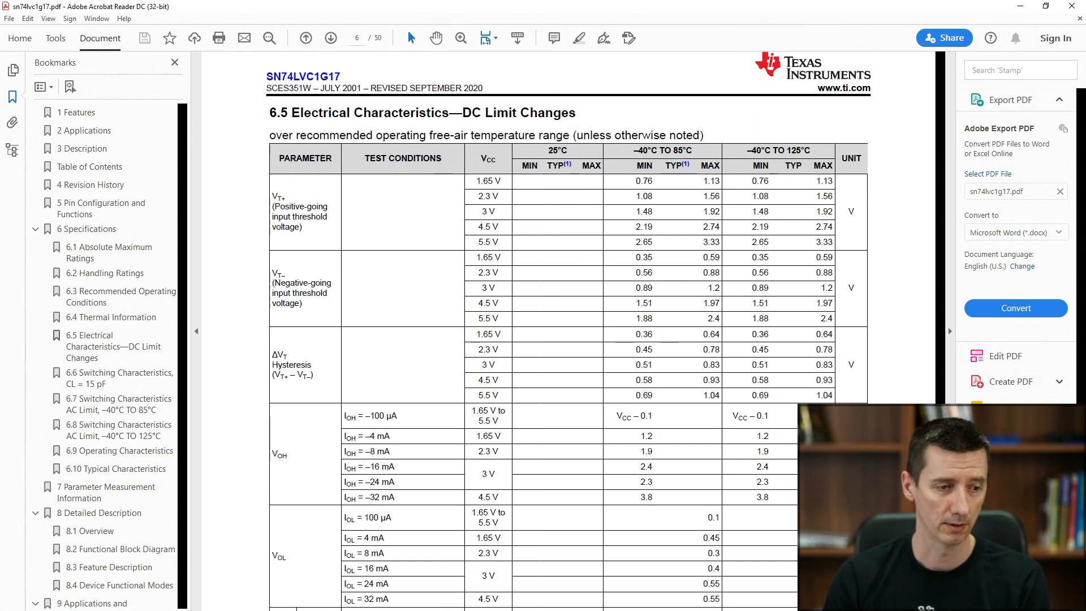
{"action": "key", "text": "alt+Tab"}
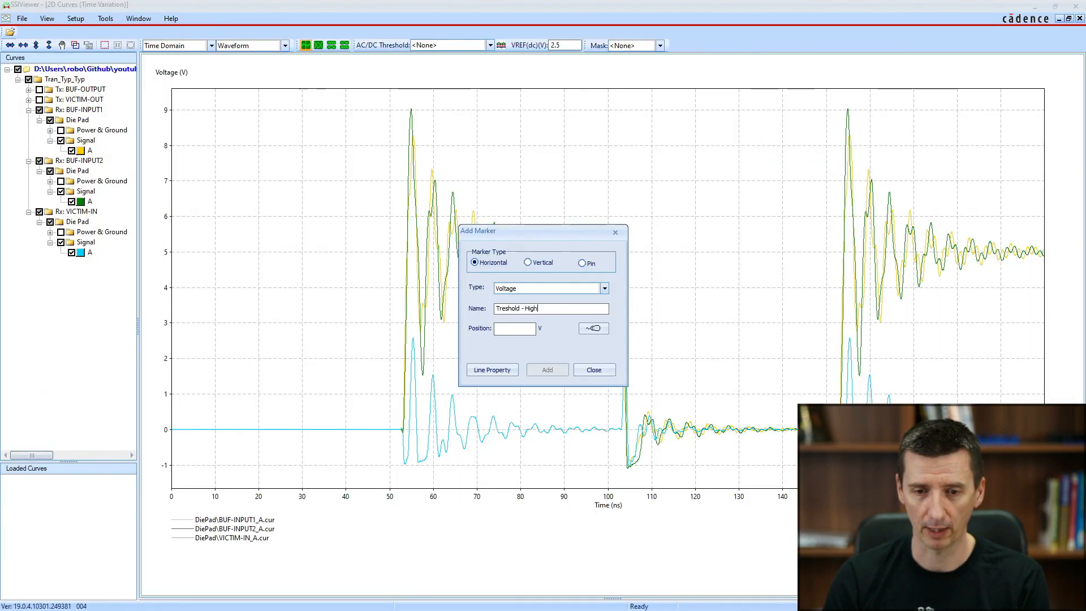
{"action": "type", "text": "2.19"}
{"action": "left_click", "coordinate": [556, 370]}
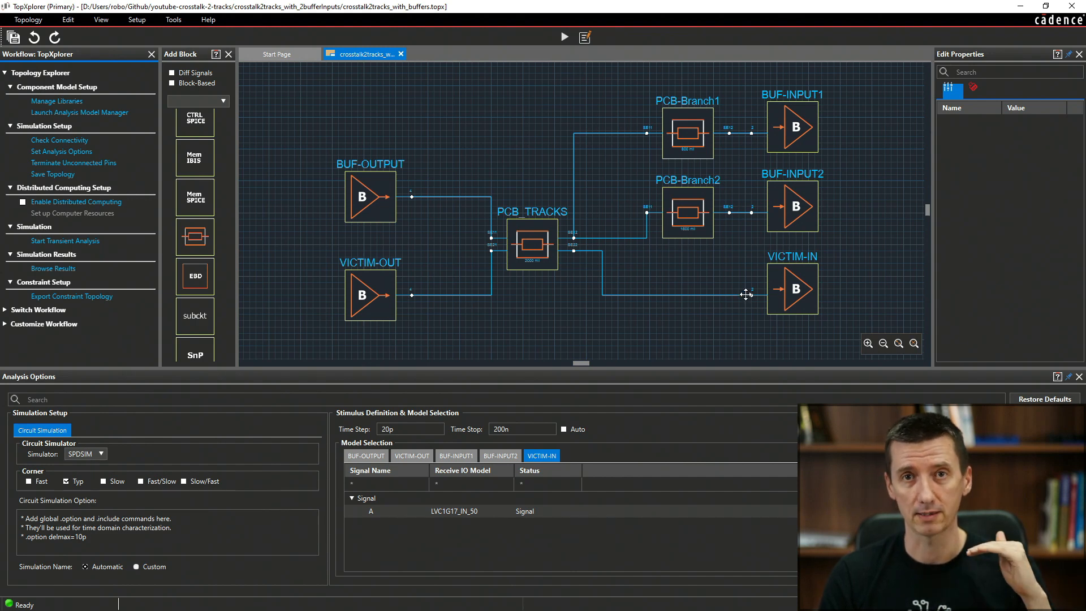
Return to the waveform plot and add a horizontal voltage marker named "Treshold - Low" at 2.4 V from the datasheet's negative-going thresholds
{"action": "left_click", "coordinate": [53, 269]}
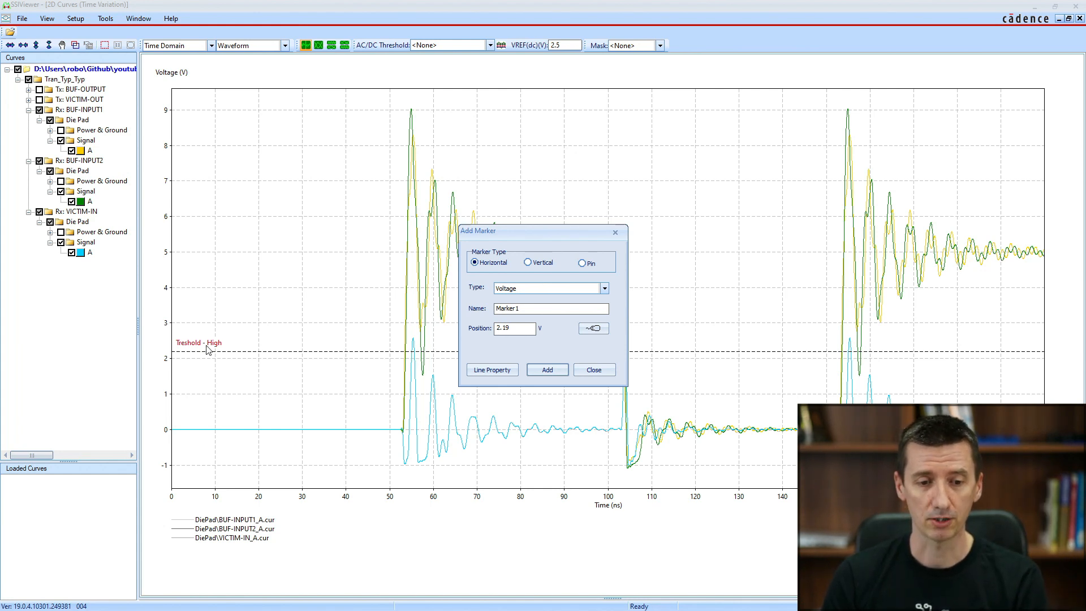
{"action": "left_click_drag", "start_coordinate": [543, 308], "coordinate": [388, 307]}
{"action": "type", "text": "Tre"}
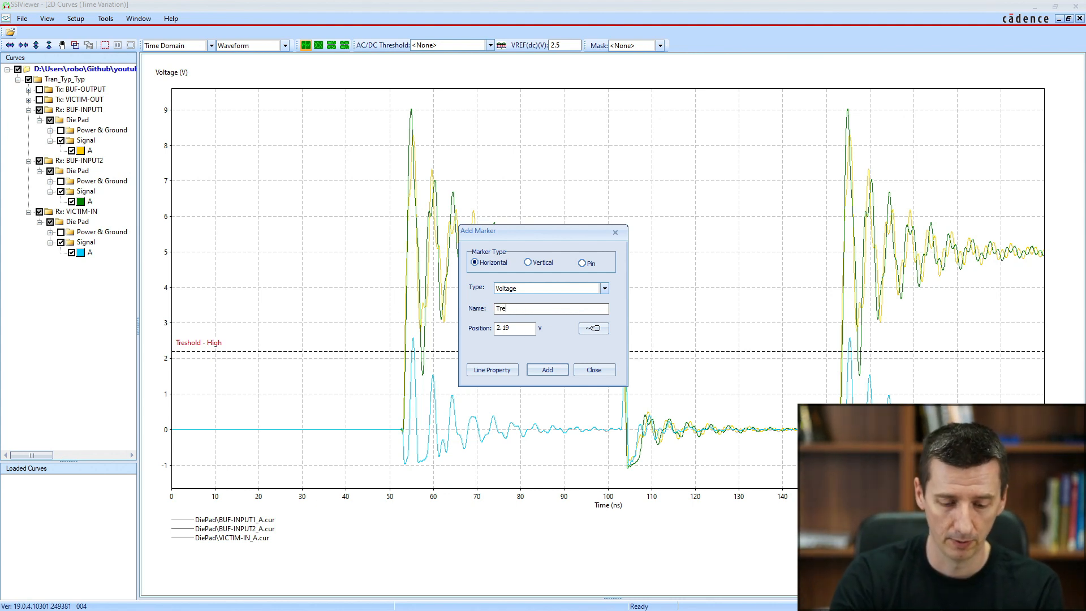
{"action": "type", "text": "shold - Low"}
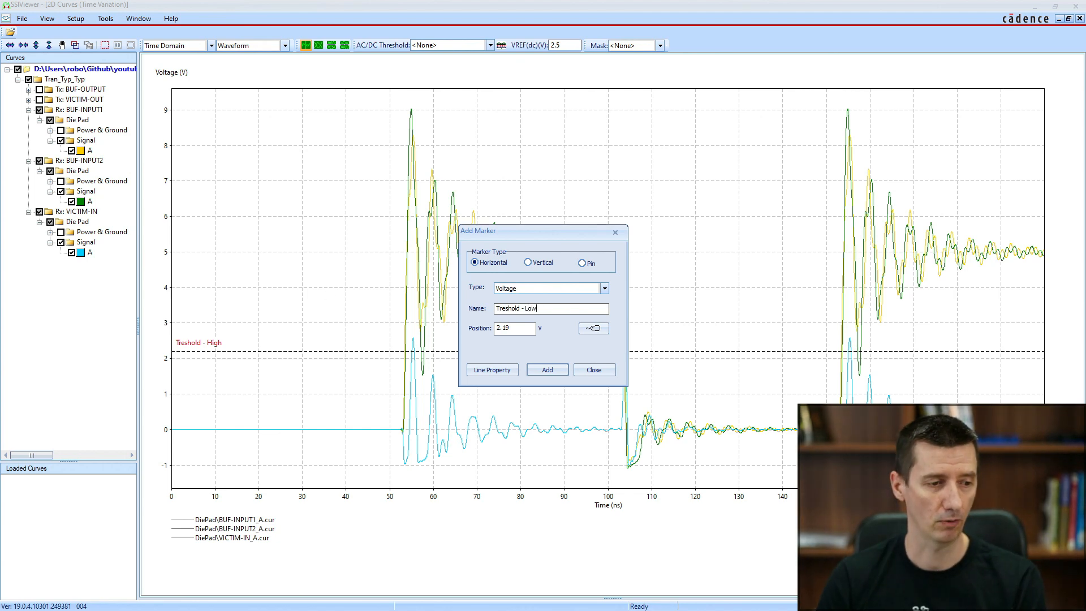
{"action": "key", "text": "alt+Tab"}
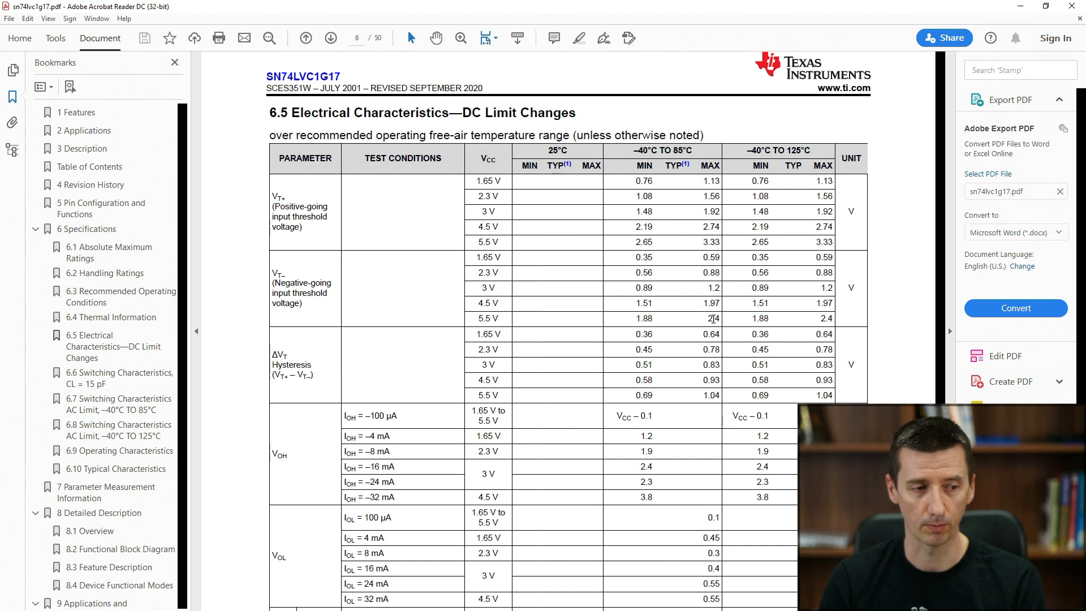
{"action": "key", "text": "alt+Tab"}
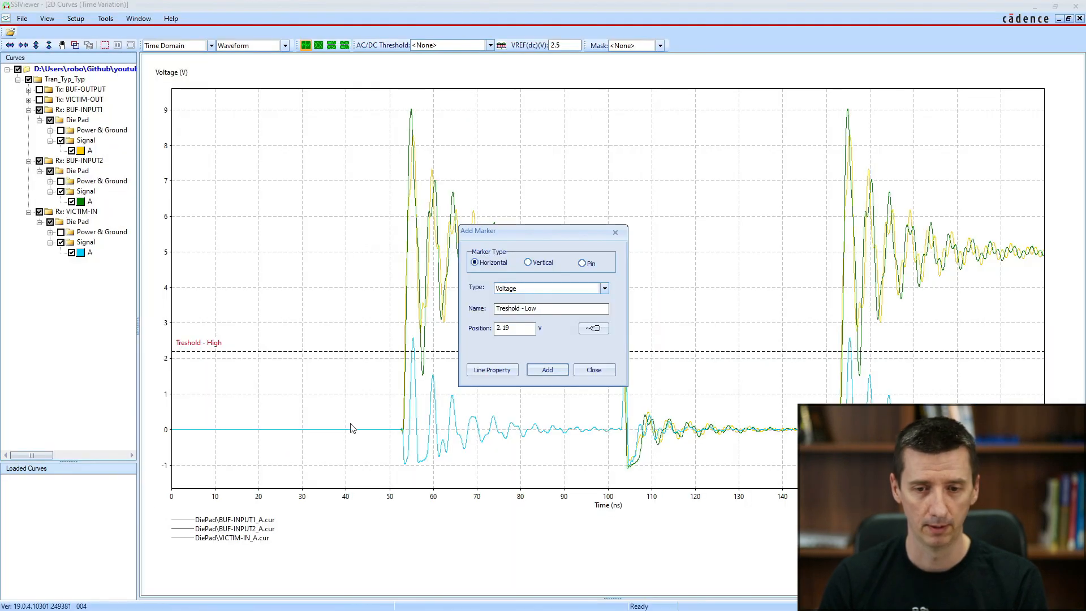
{"action": "double_click", "coordinate": [529, 329]}
{"action": "type", "text": "2"}
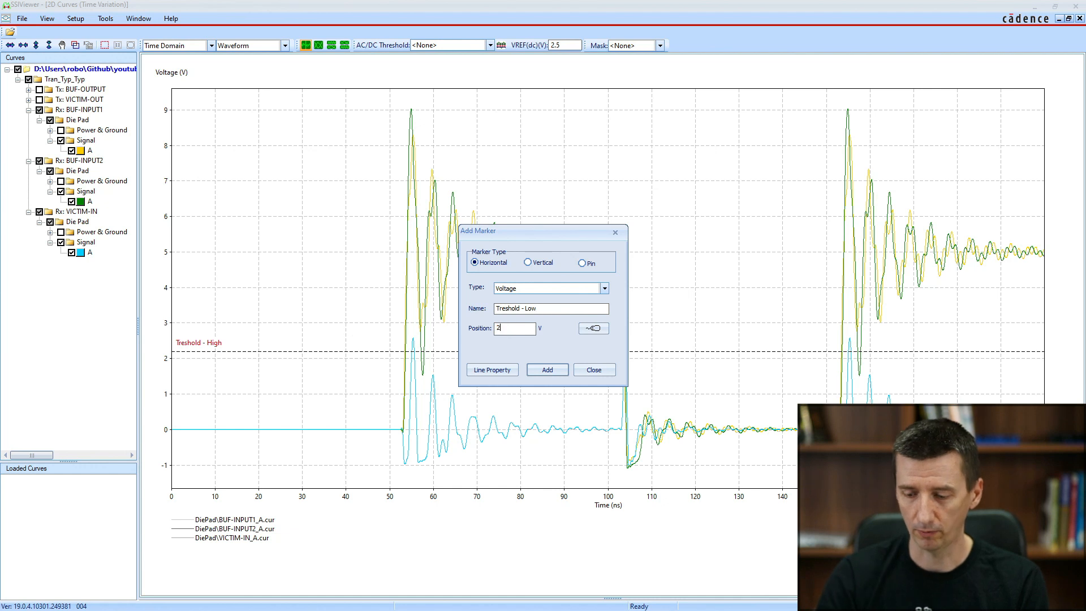
{"action": "left_click", "coordinate": [547, 369]}
{"action": "left_click", "coordinate": [615, 233]}
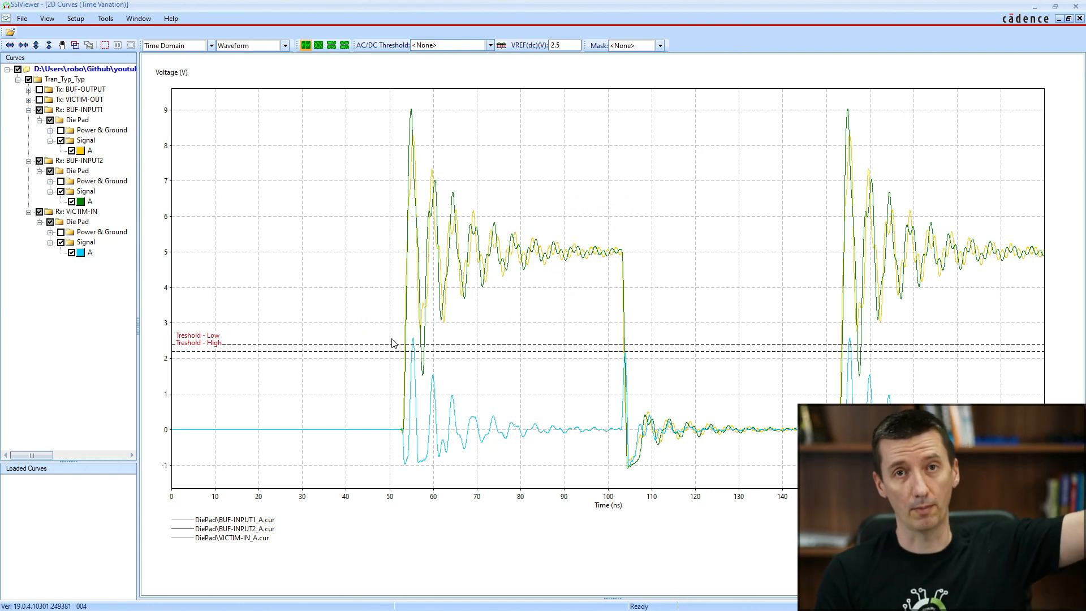
{"action": "mouse_move", "coordinate": [388, 343]}
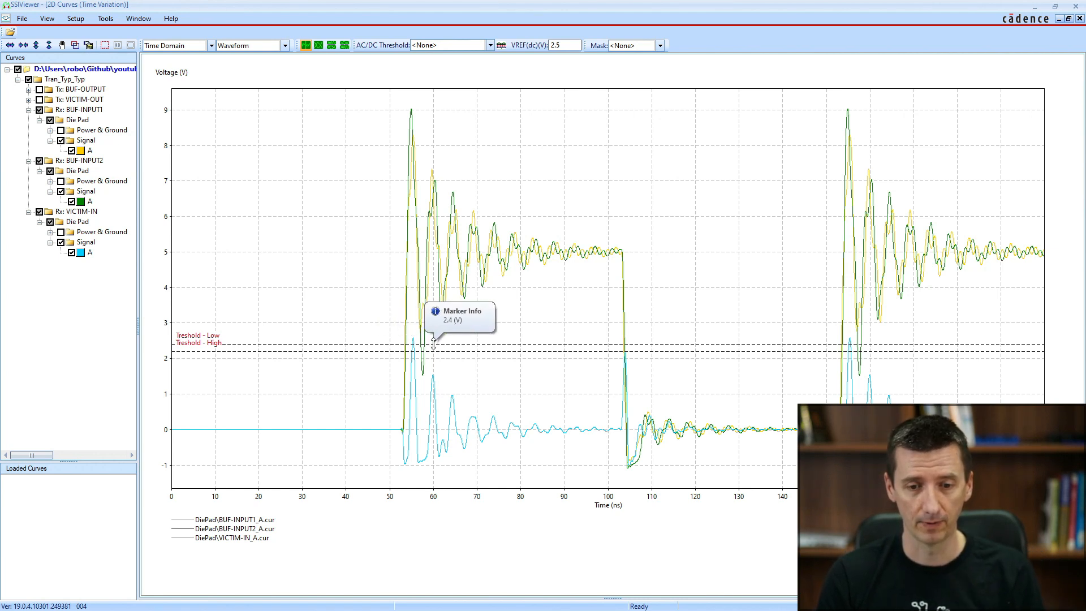
{"action": "mouse_move", "coordinate": [434, 350]}
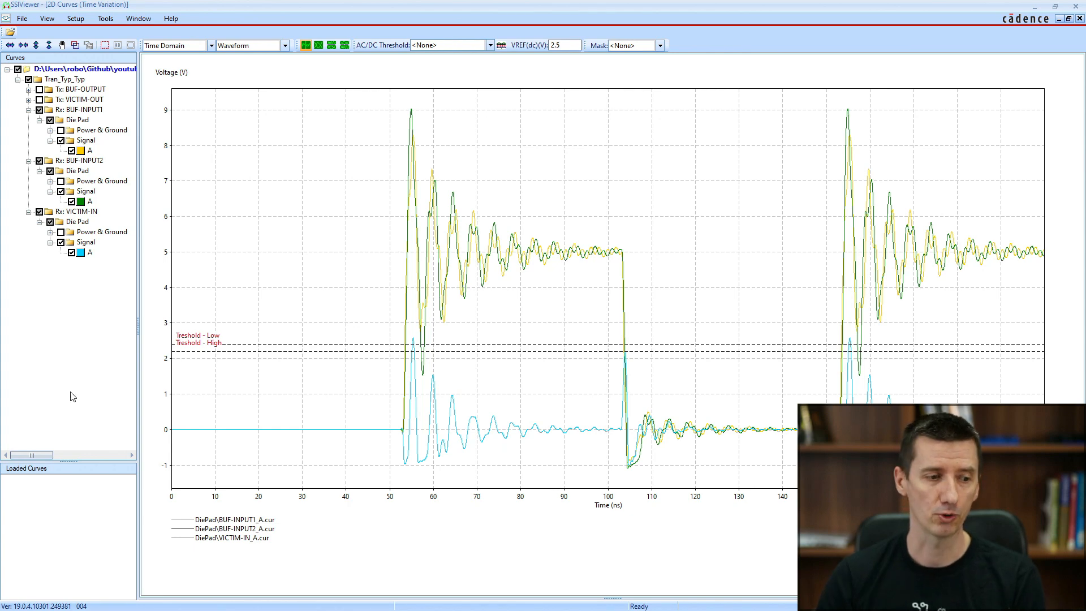
Switch to TopXplorer and set PCB-Branch1's trace length to 1600 mil in the Trace Editor, matching PCB-Branch2
{"action": "key", "text": "alt+Tab"}
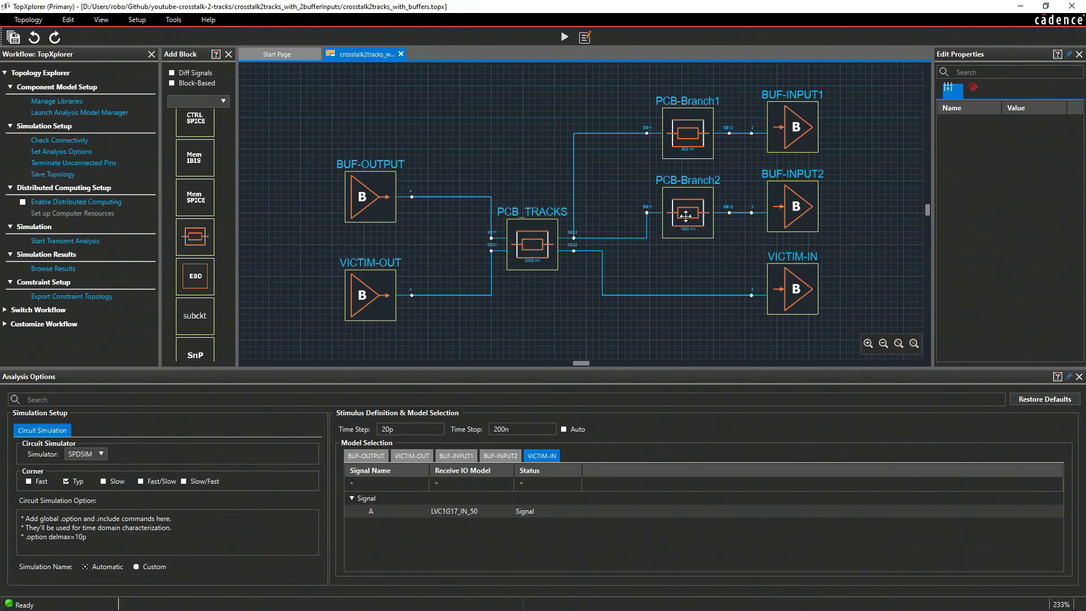
{"action": "left_click", "coordinate": [684, 214]}
{"action": "left_click", "coordinate": [1030, 140]}
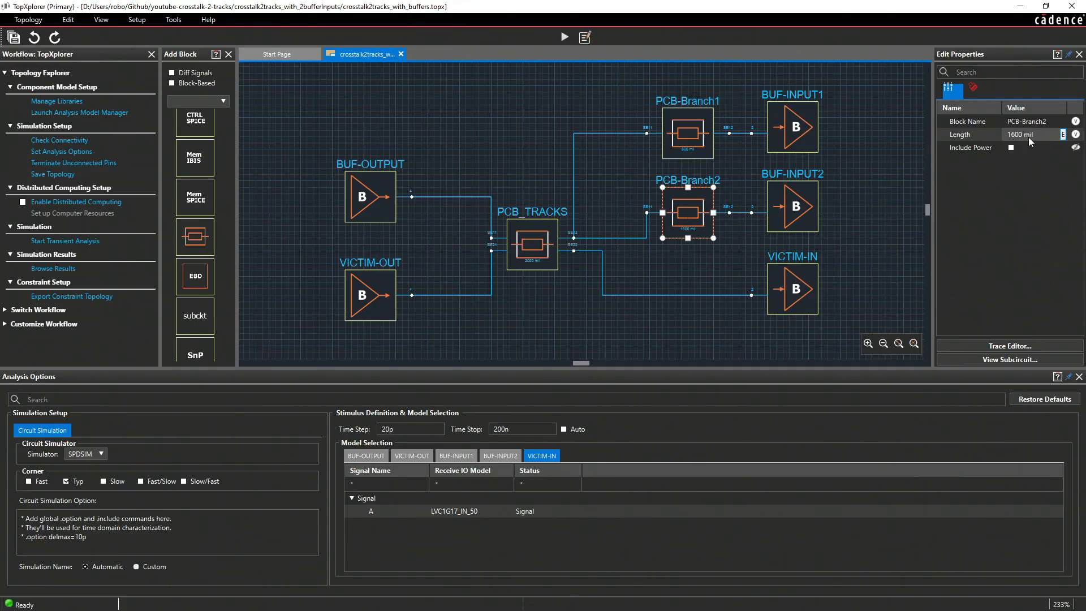
{"action": "left_click", "coordinate": [702, 132]}
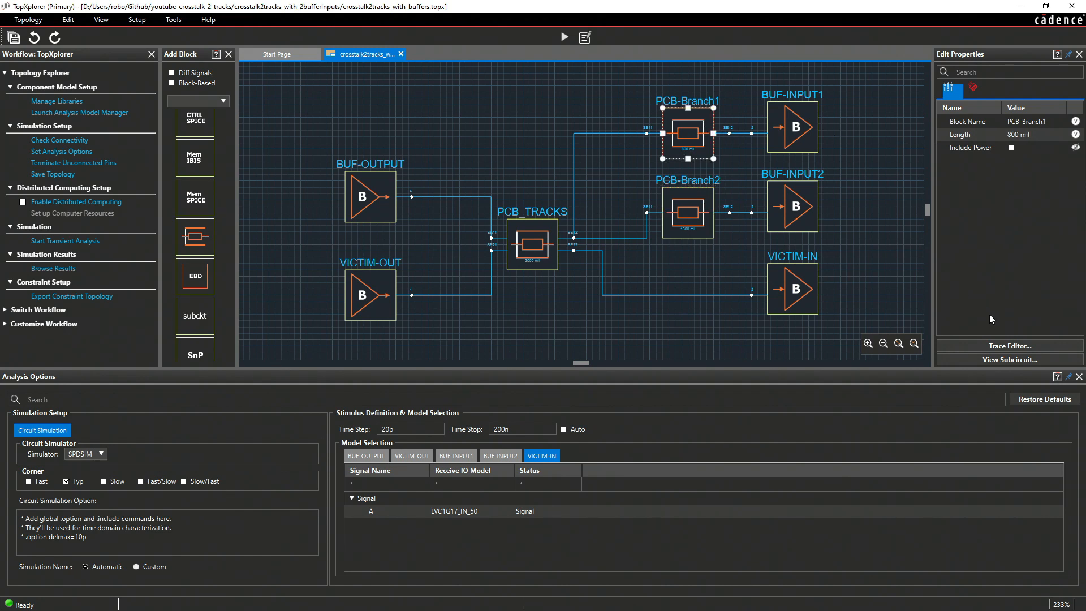
{"action": "left_click", "coordinate": [995, 345]}
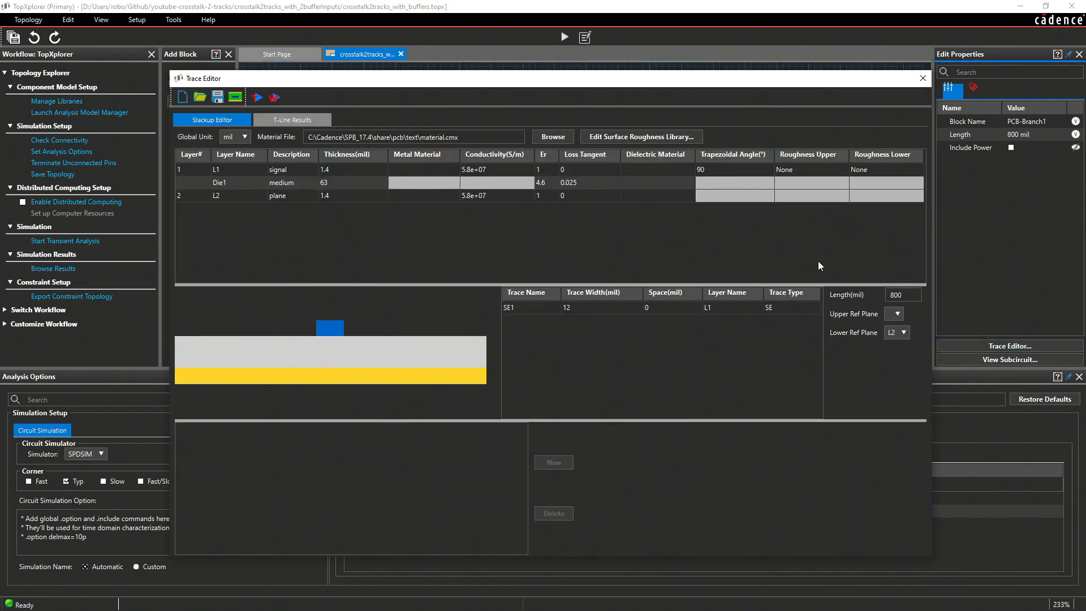
{"action": "left_click_drag", "start_coordinate": [904, 293], "coordinate": [858, 296]}
{"action": "type", "text": "1600"}
{"action": "left_click", "coordinate": [279, 97]}
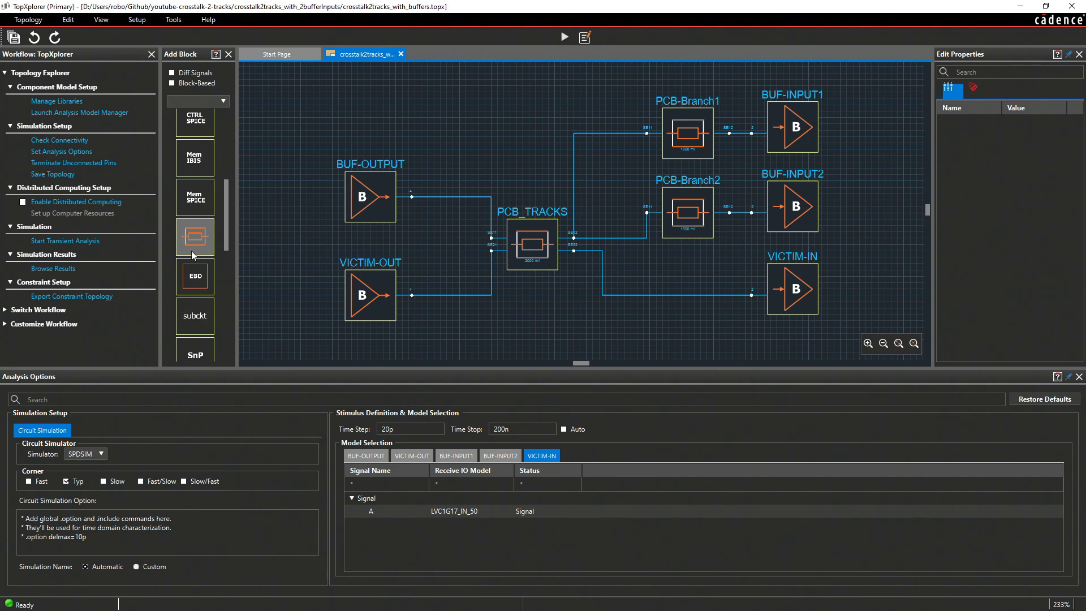
Insert a series resistor into the connection between BUF-OUTPUT and PCB_TRACKS
{"action": "scroll", "coordinate": [192, 255], "scroll_direction": "down", "scroll_amount": 5}
{"action": "left_click", "coordinate": [201, 193]}
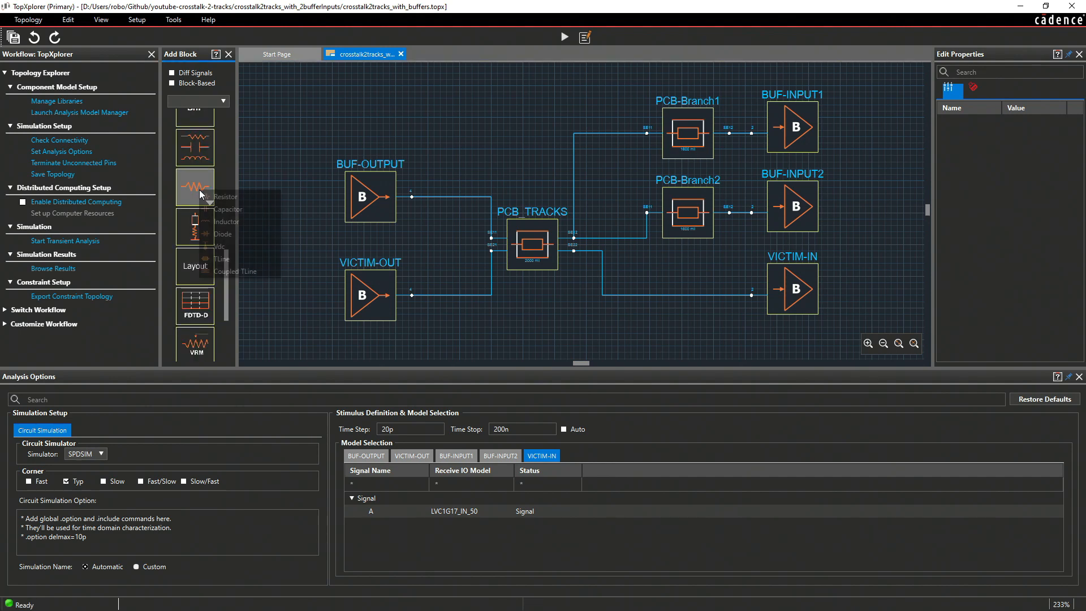
{"action": "left_click", "coordinate": [222, 197]}
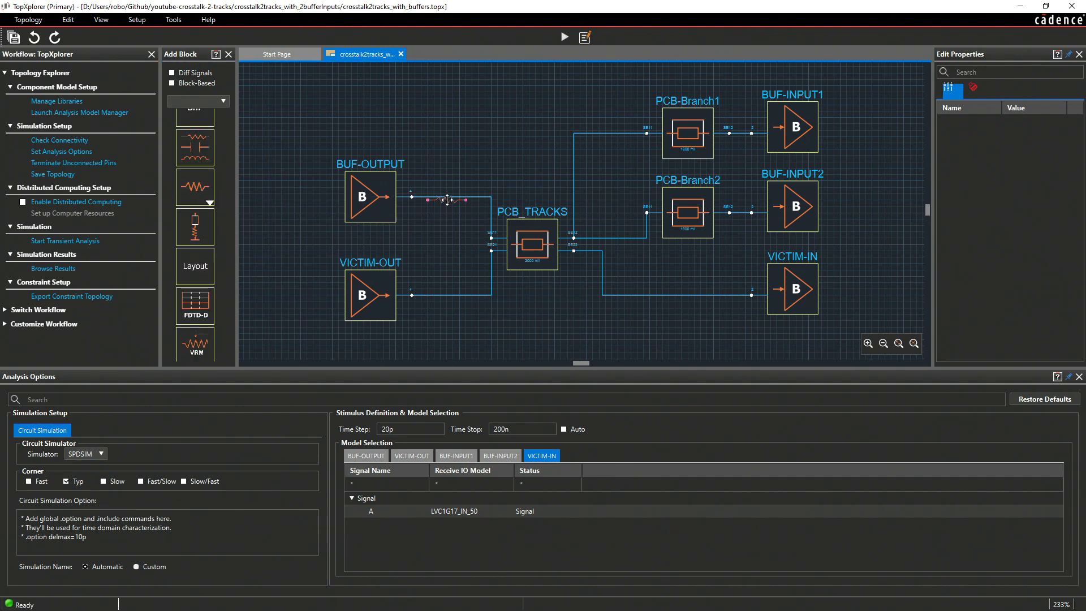
{"action": "left_click", "coordinate": [448, 196]}
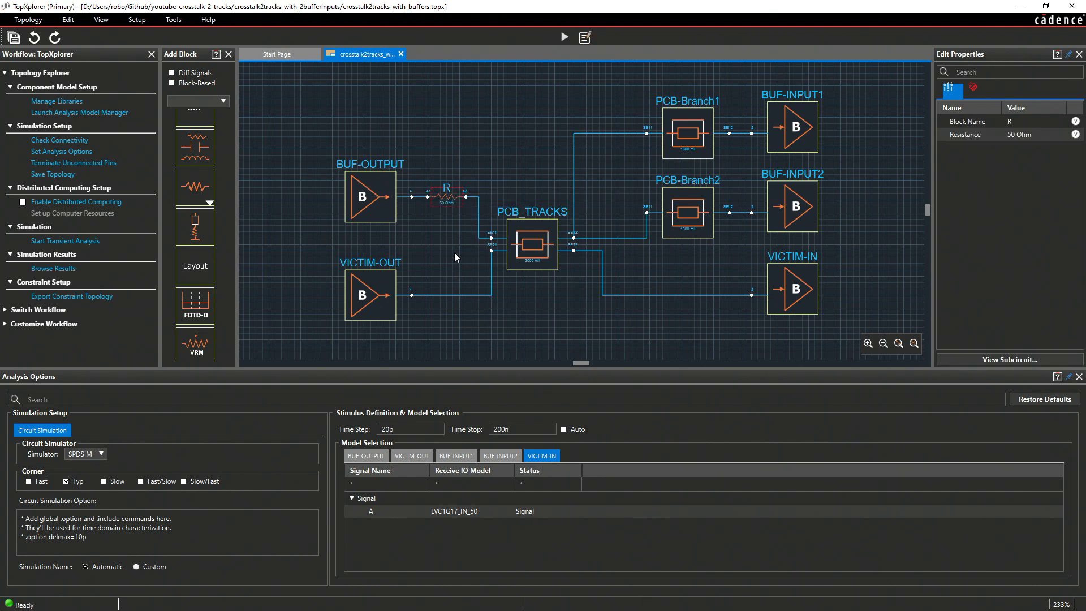
Set the series resistor's resistance to 33 Ohm
{"action": "left_click", "coordinate": [1016, 134]}
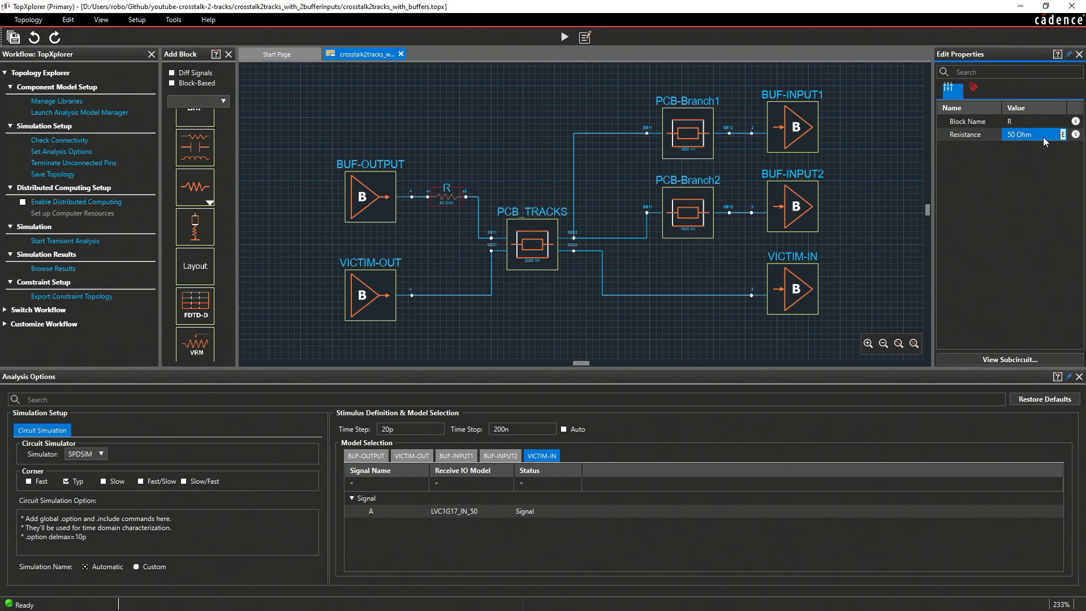
{"action": "left_click", "coordinate": [1040, 134]}
{"action": "type", "text": "33"}
{"action": "key", "text": "Return"}
{"action": "left_click", "coordinate": [504, 122]}
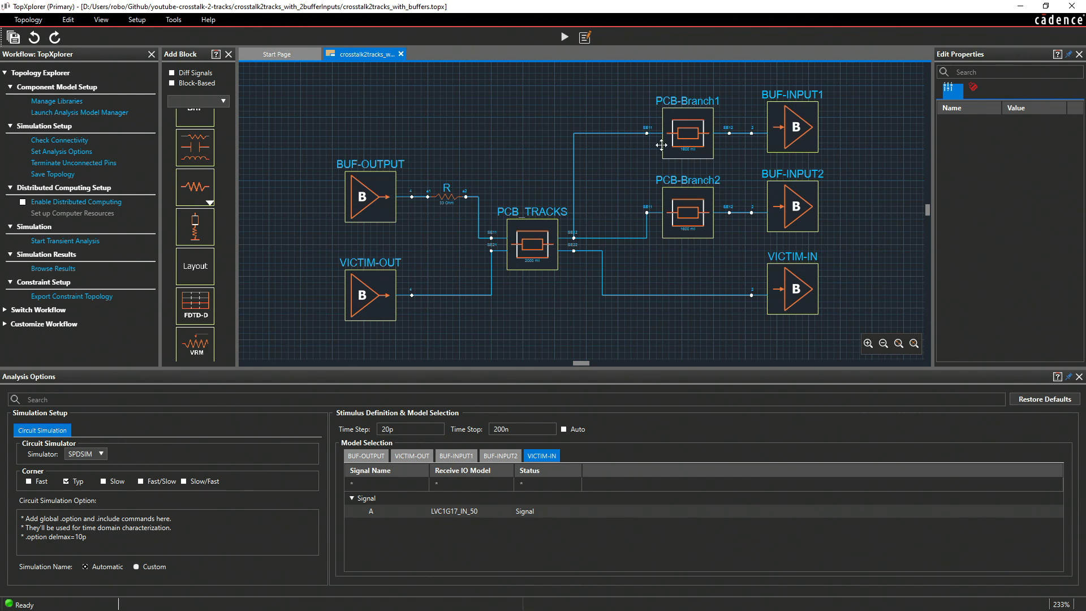
Set the Die1 medium layer thickness of PCB-Branch1 to 7 mil in the Trace Editor and generate its updated trace model
{"action": "left_click", "coordinate": [677, 121]}
{"action": "left_click", "coordinate": [1009, 345]}
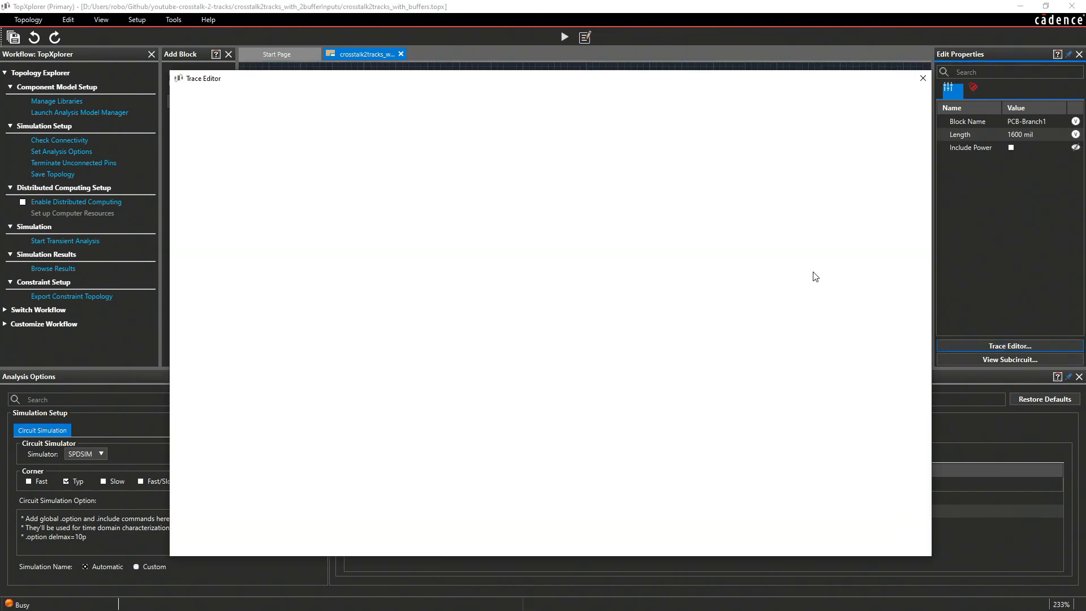
{"action": "left_click", "coordinate": [325, 183]}
{"action": "double_click", "coordinate": [325, 183]}
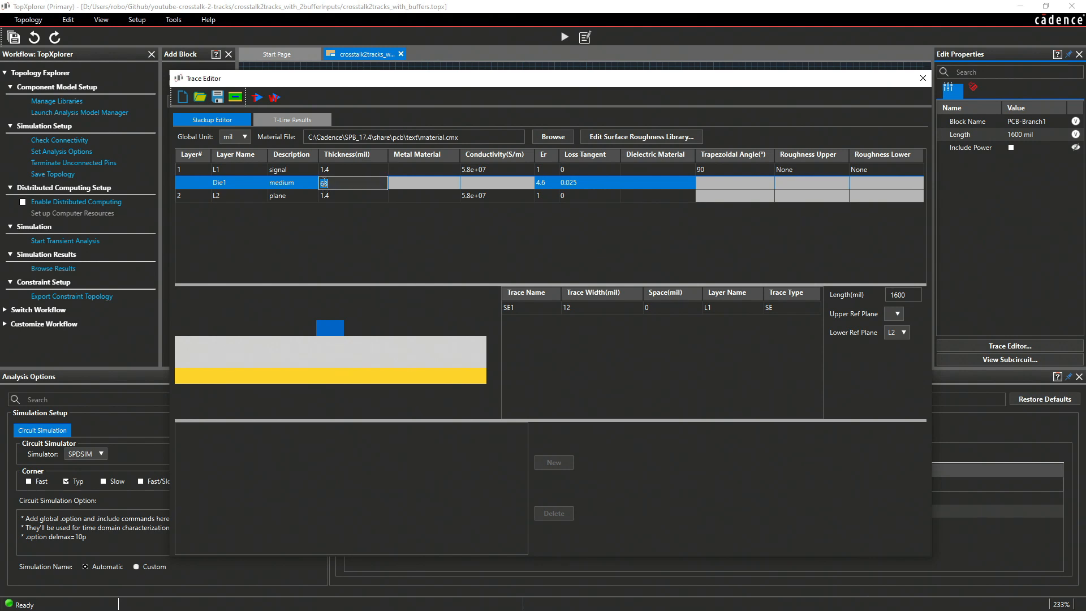
{"action": "type", "text": "7"}
{"action": "left_click", "coordinate": [337, 224]}
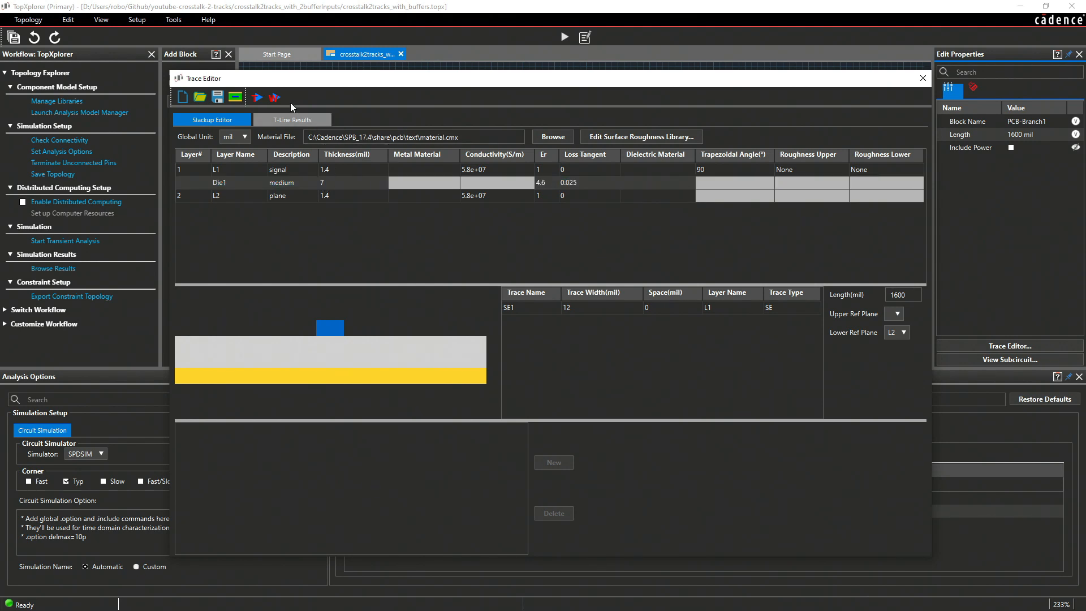
{"action": "left_click", "coordinate": [275, 97]}
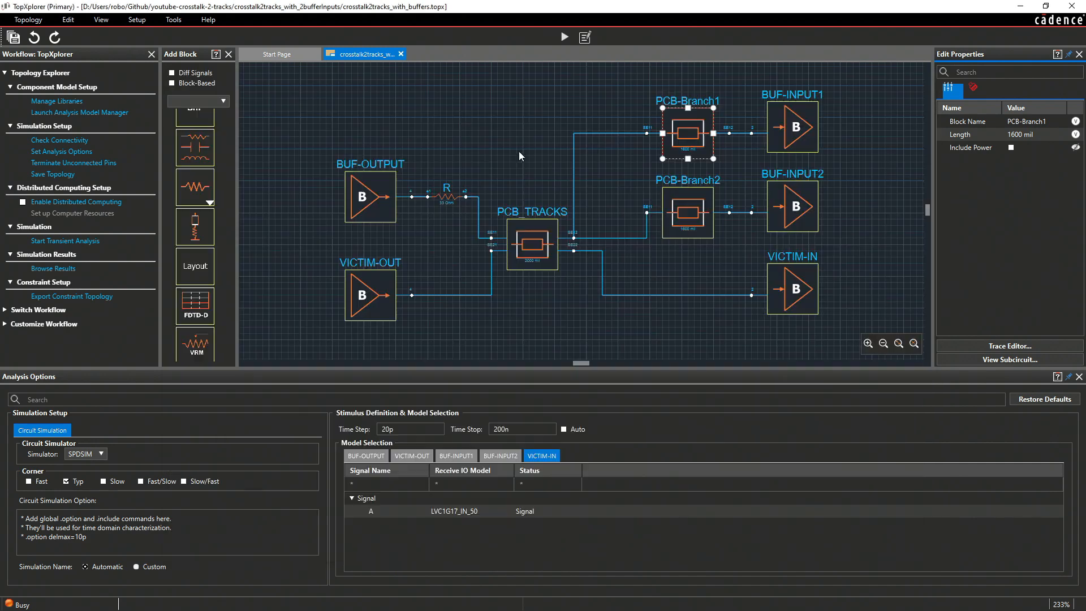
Set PCB-Branch2's Die1 medium layer thickness to 7 mil in the Trace Editor and update its trace model
{"action": "left_click", "coordinate": [701, 208]}
{"action": "left_click", "coordinate": [984, 345]}
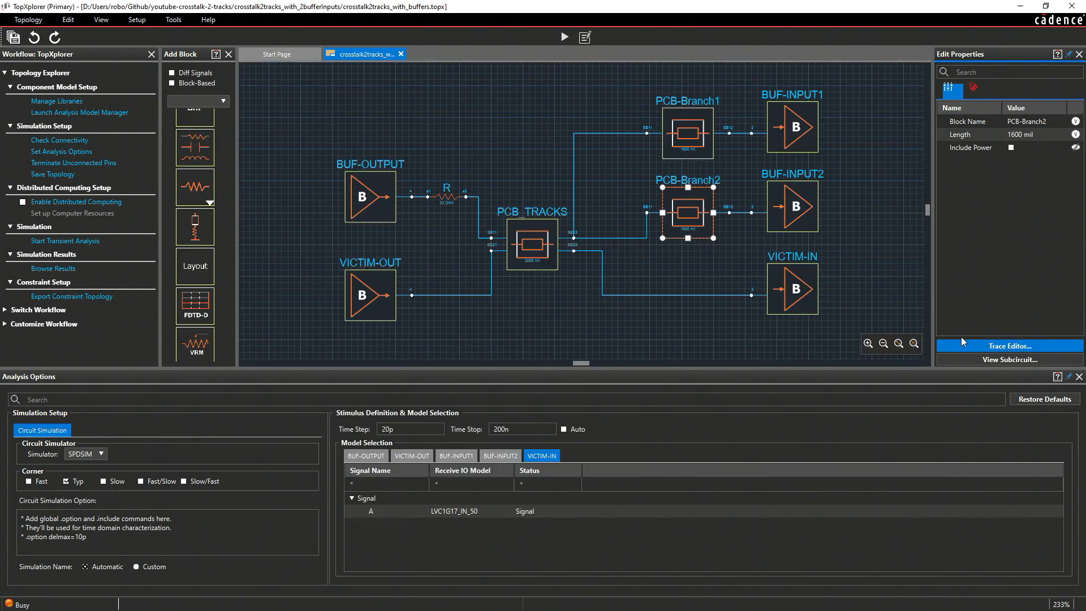
{"action": "left_click", "coordinate": [346, 180]}
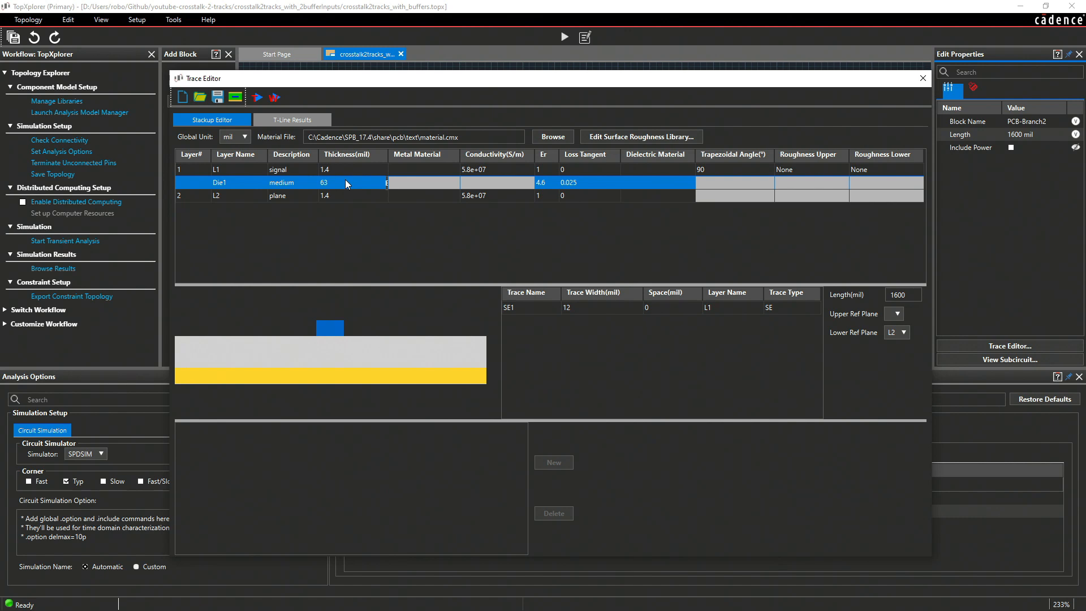
{"action": "left_click", "coordinate": [341, 181]}
{"action": "left_click_drag", "start_coordinate": [342, 181], "coordinate": [263, 180]}
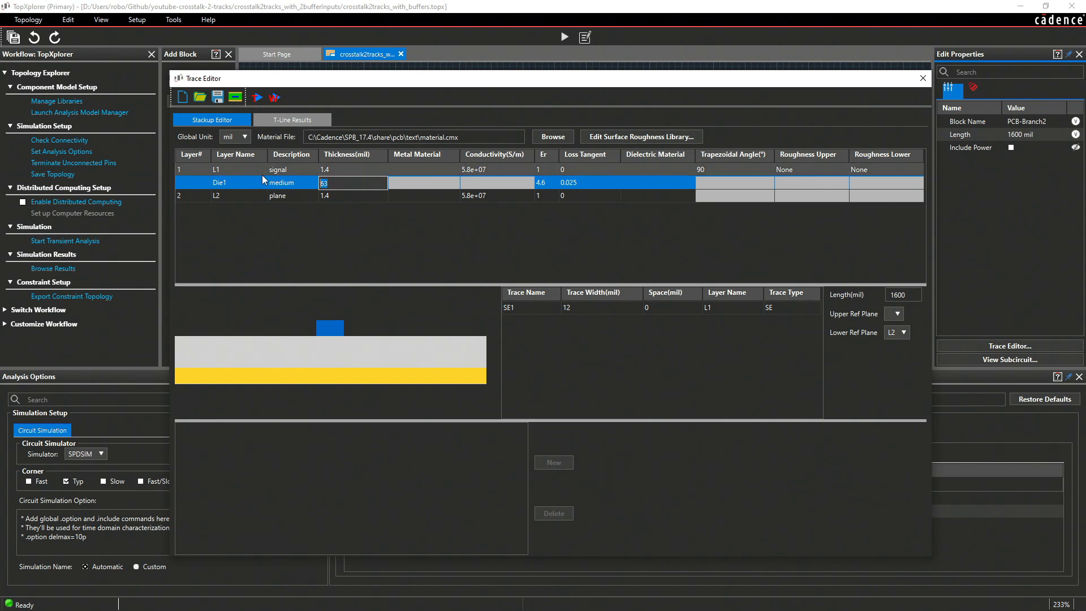
{"action": "type", "text": "7"}
{"action": "left_click", "coordinate": [283, 247]}
{"action": "left_click", "coordinate": [280, 98]}
Set the Die1 medium layer thickness of PCB_TRACKS to 7 mil, update its trace model, and start the transient analysis
{"action": "left_click", "coordinate": [533, 238]}
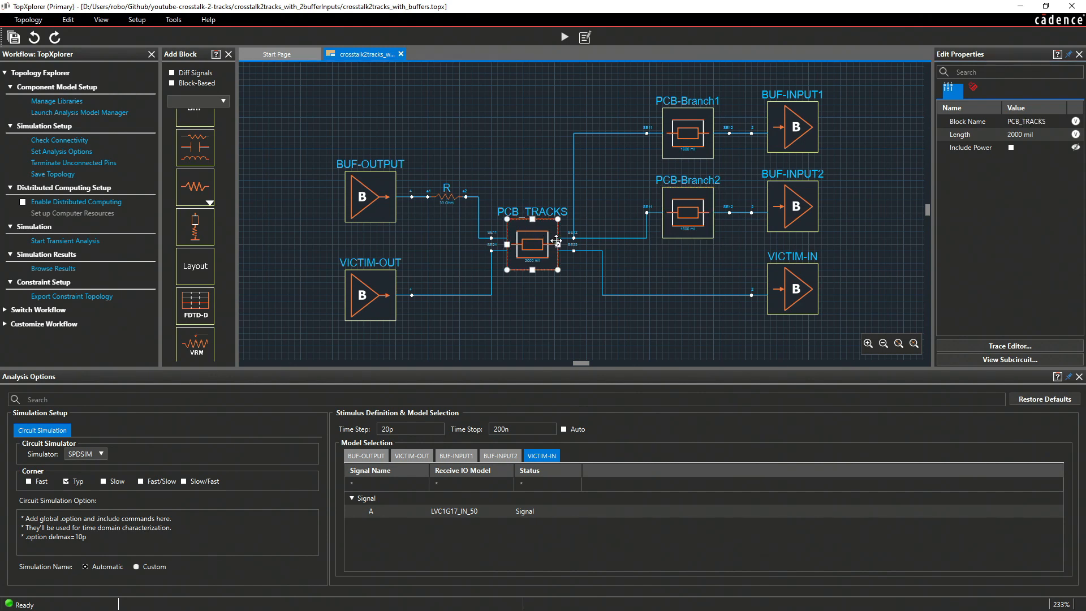
{"action": "left_click", "coordinate": [998, 346]}
{"action": "left_click", "coordinate": [313, 184]}
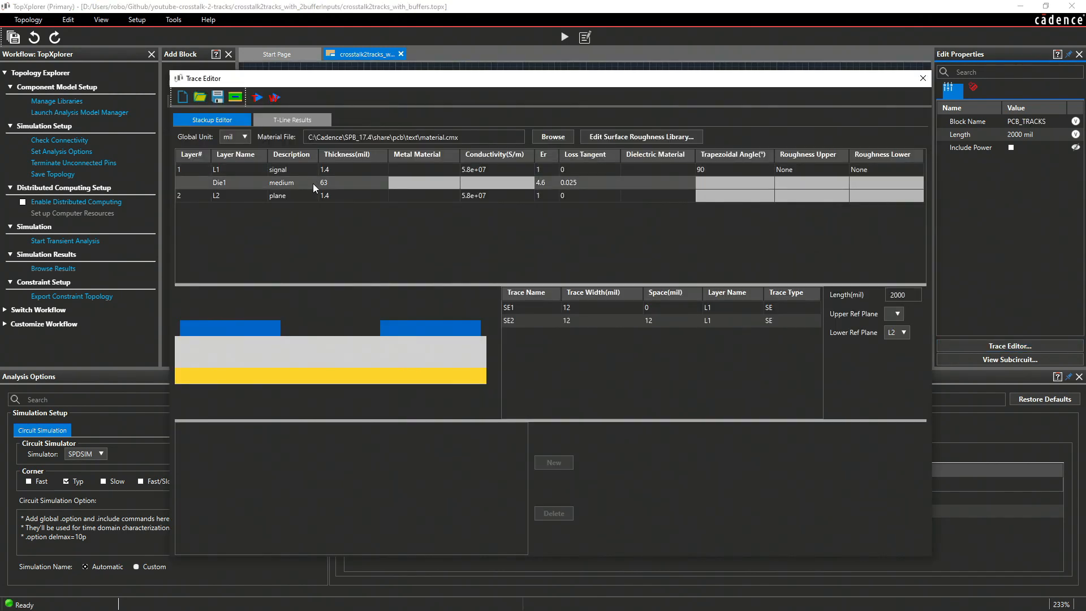
{"action": "double_click", "coordinate": [340, 181]}
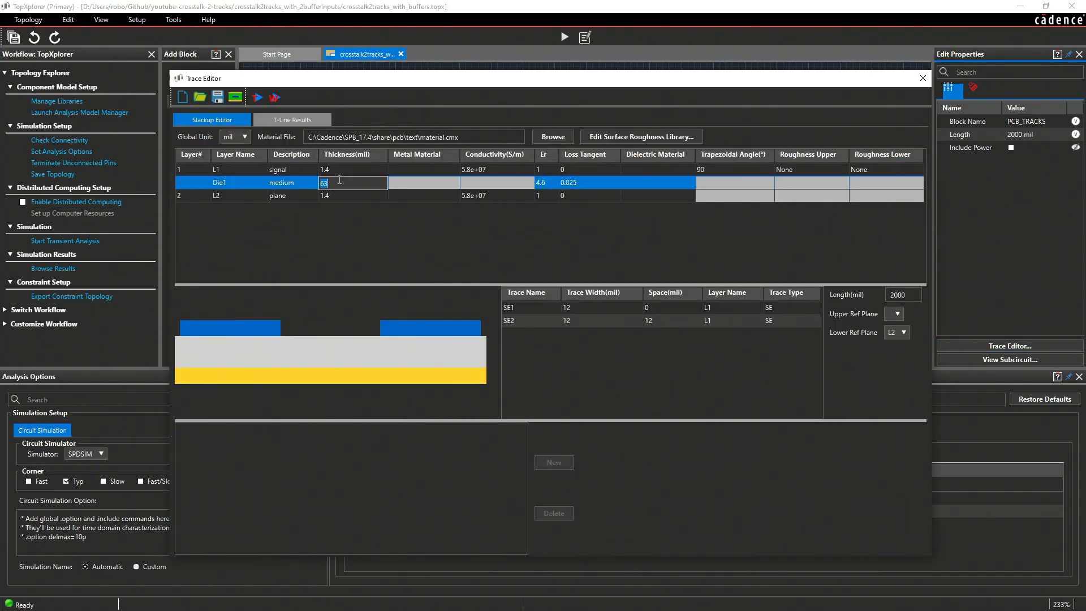
{"action": "type", "text": "7"}
{"action": "left_click", "coordinate": [371, 237]}
{"action": "left_click", "coordinate": [270, 97]}
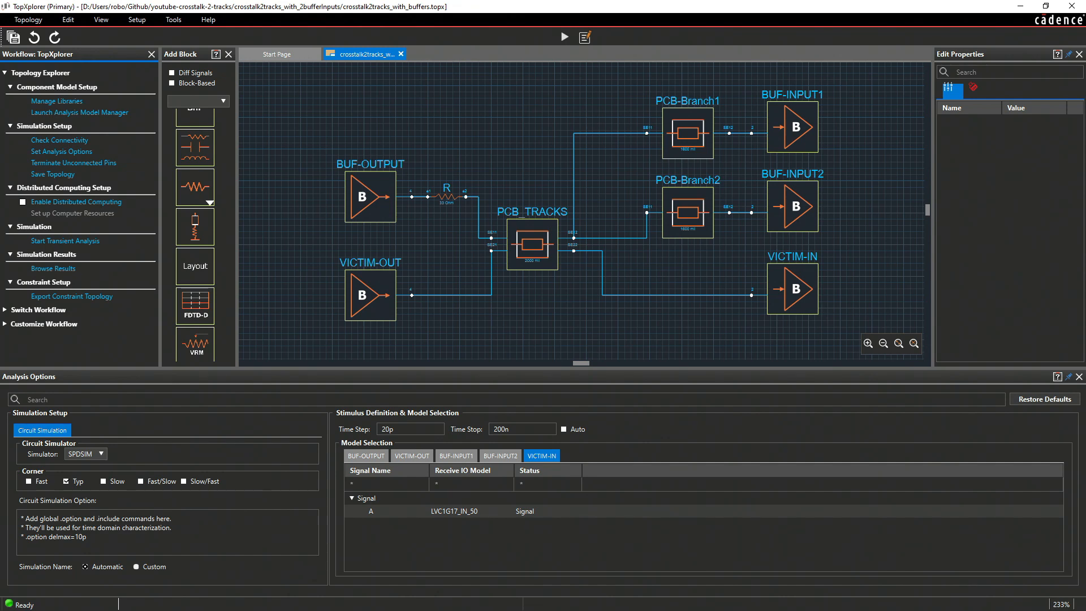
{"action": "left_click", "coordinate": [63, 242]}
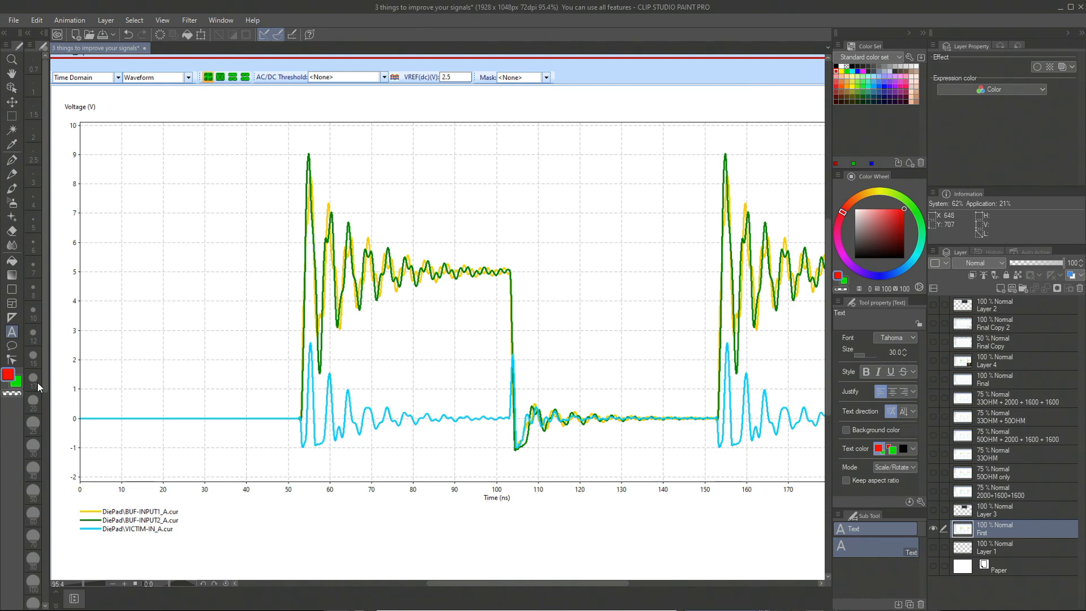
In Clip Studio Paint, compare the "2000+1600+1600" waveform layer with the "First" layer by toggling its visibility
{"action": "scroll", "coordinate": [403, 260], "scroll_direction": "down", "scroll_amount": 1}
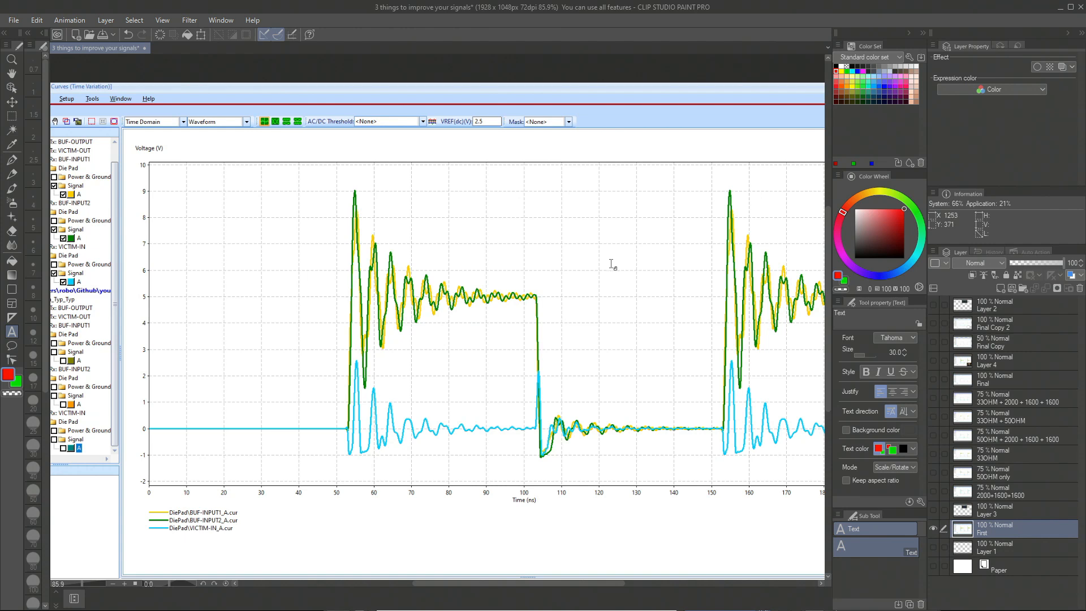
{"action": "left_click", "coordinate": [932, 491]}
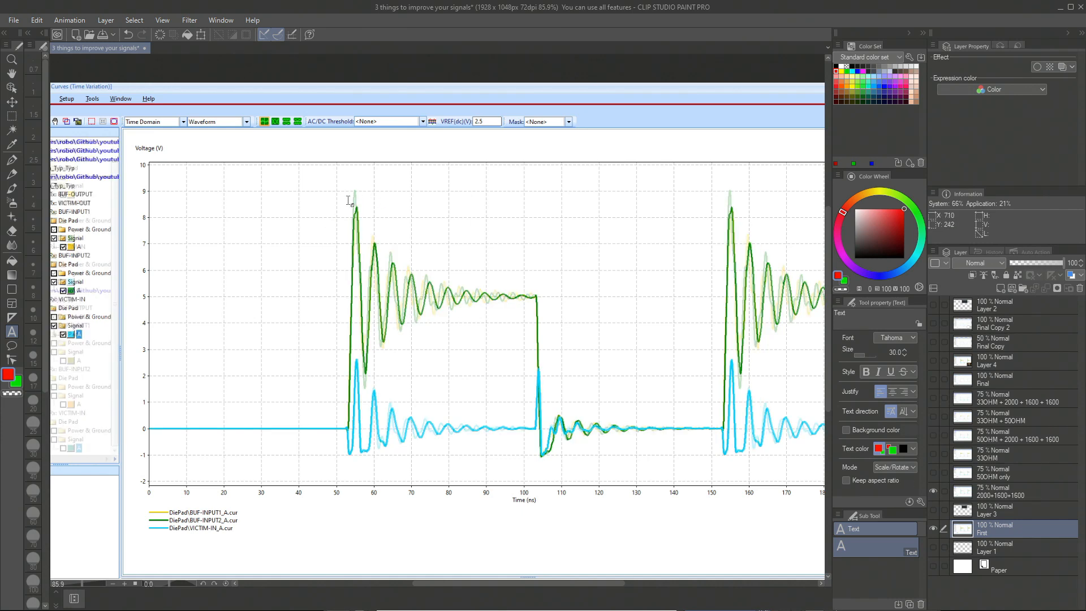
{"action": "left_click", "coordinate": [931, 491]}
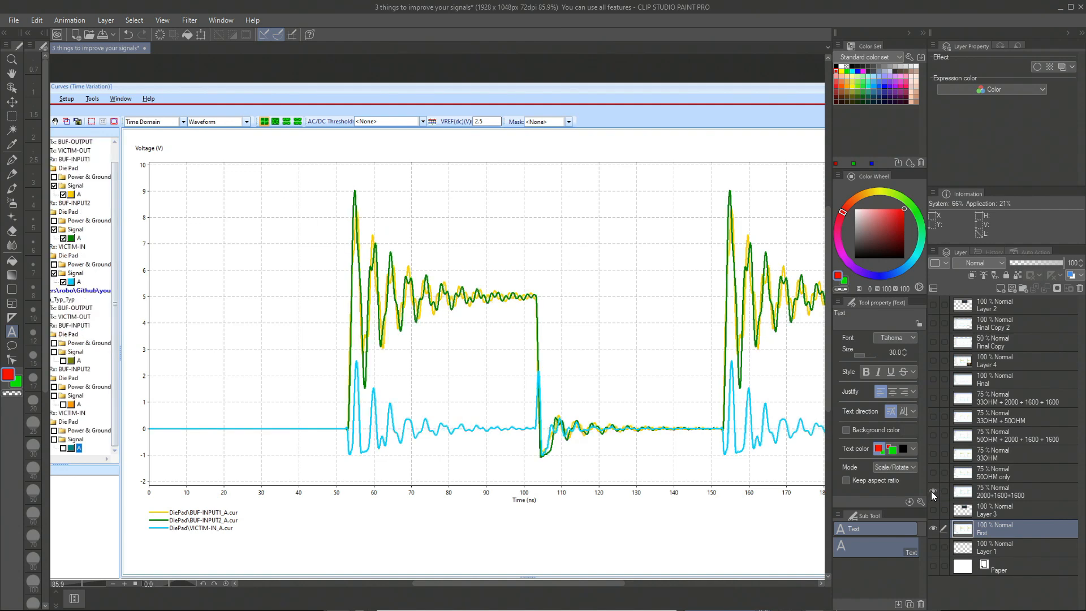
{"action": "left_click", "coordinate": [930, 490]}
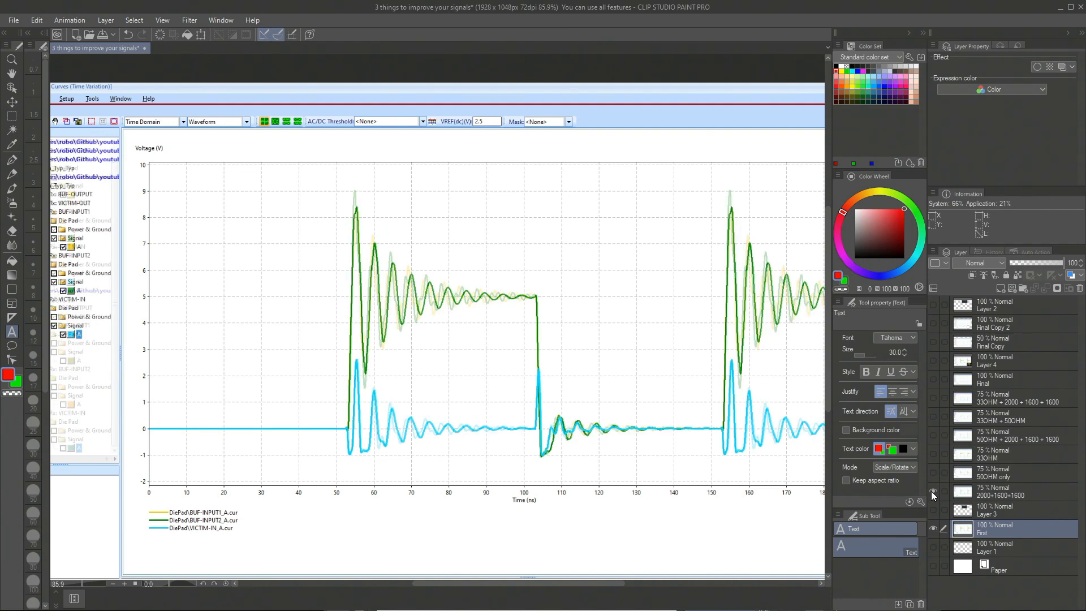
{"action": "left_click", "coordinate": [930, 491]}
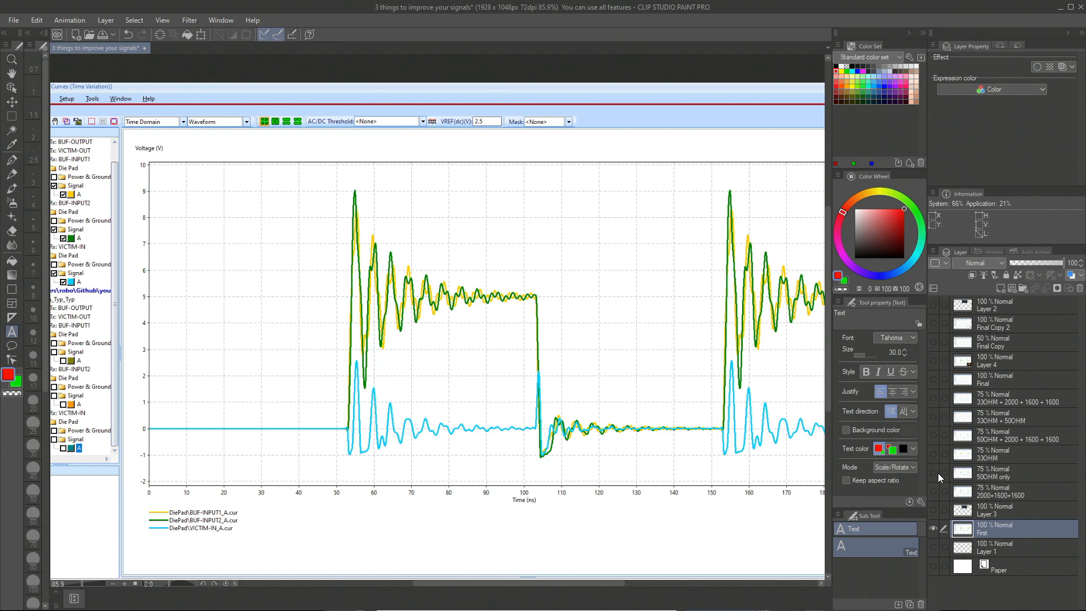
Compare the "50OHM only" waveform layer with the "First" layer by showing and hiding it
{"action": "left_click", "coordinate": [933, 473]}
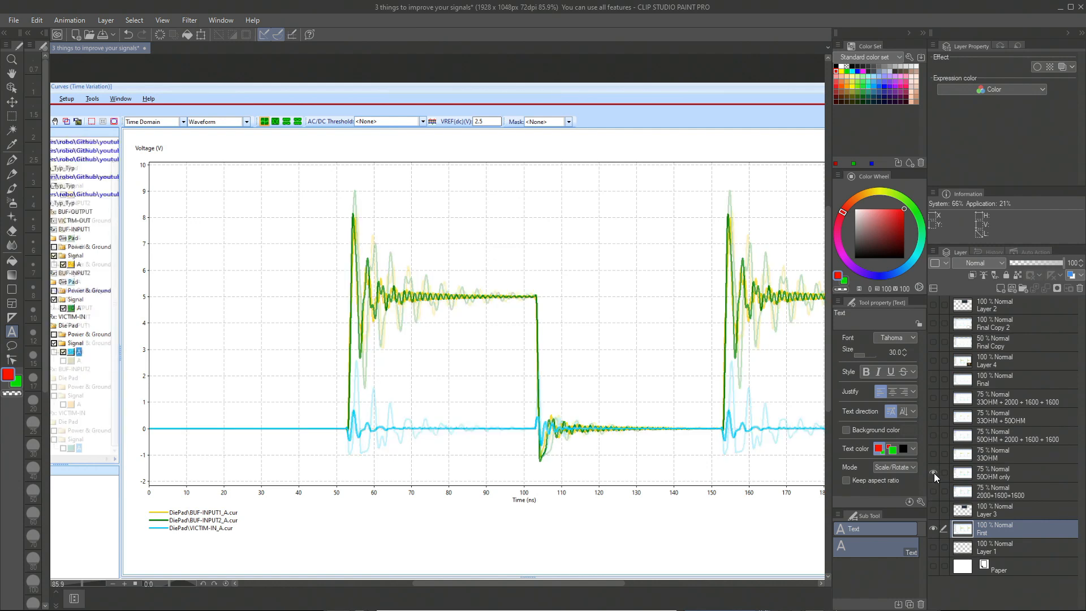
{"action": "left_click", "coordinate": [933, 473]}
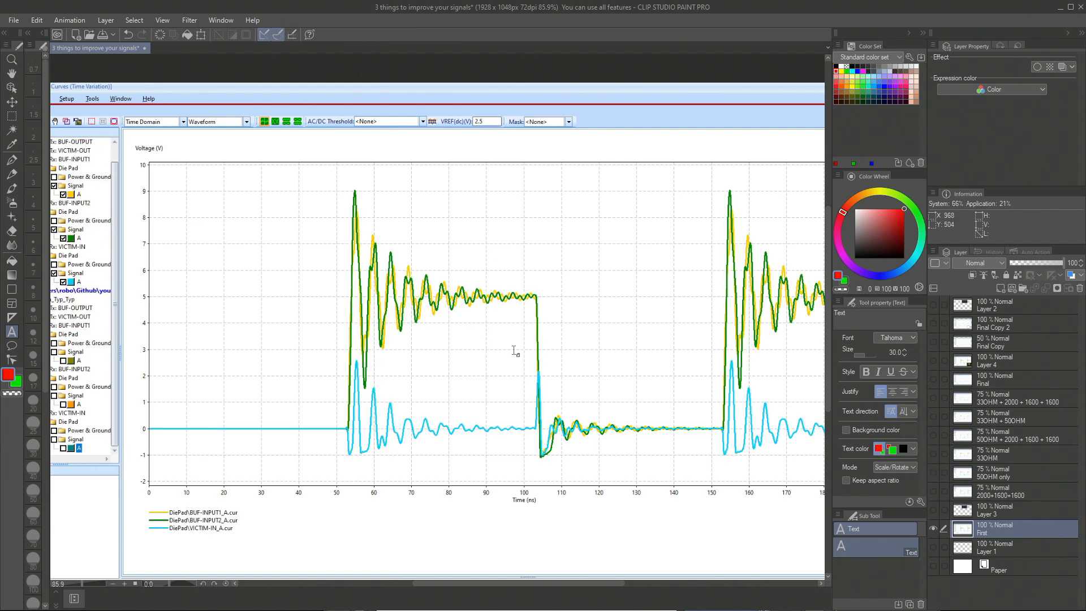
{"action": "left_click", "coordinate": [933, 472]}
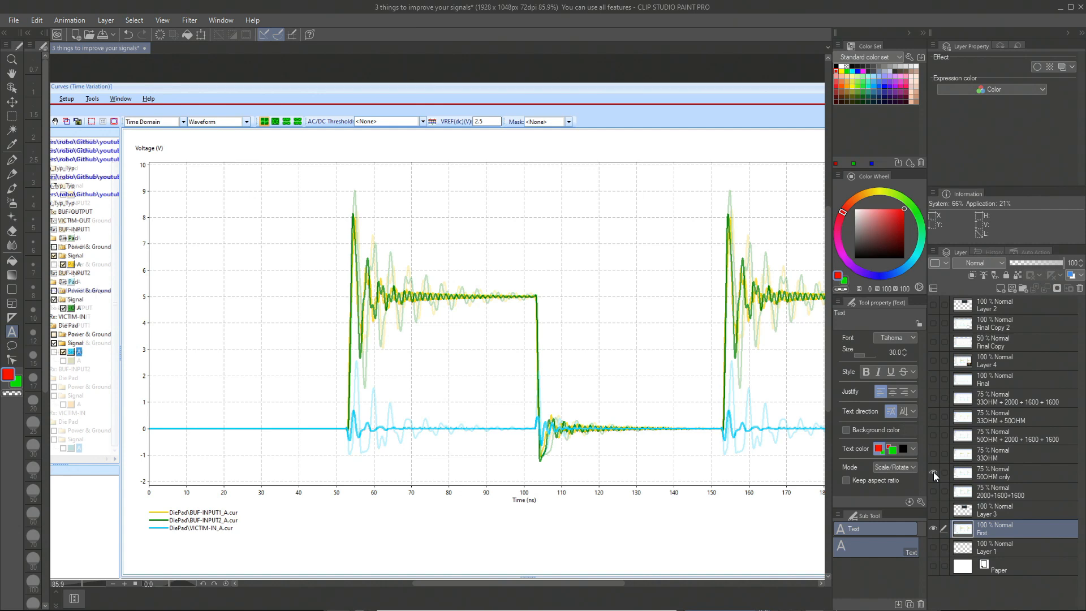
{"action": "left_click", "coordinate": [933, 471]}
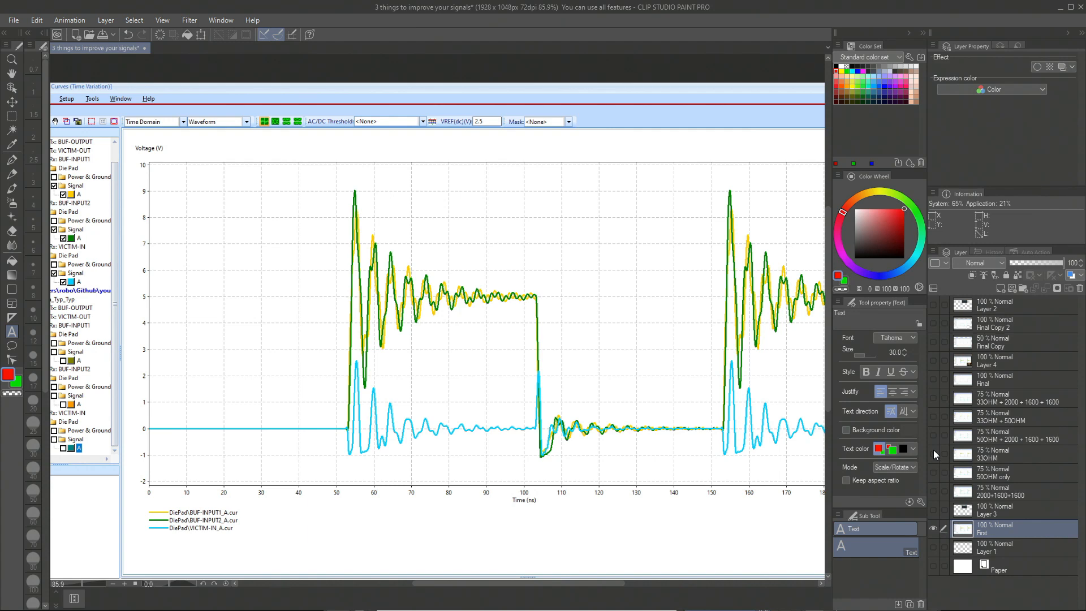
Compare the "33OHM" waveform layer with the "First" layer by showing and hiding it
{"action": "left_click", "coordinate": [933, 453]}
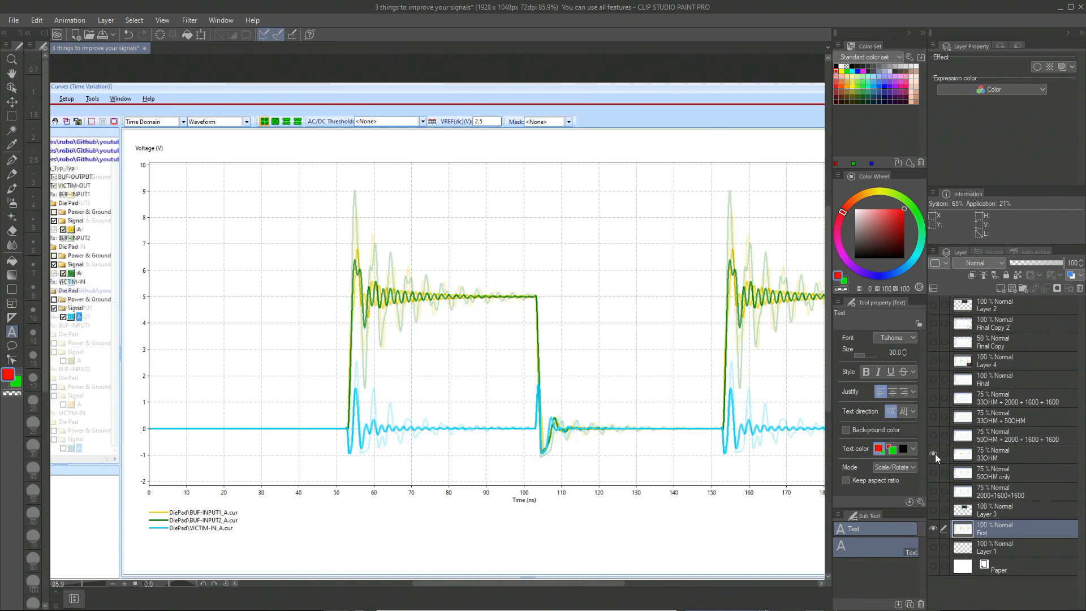
{"action": "left_click", "coordinate": [934, 454]}
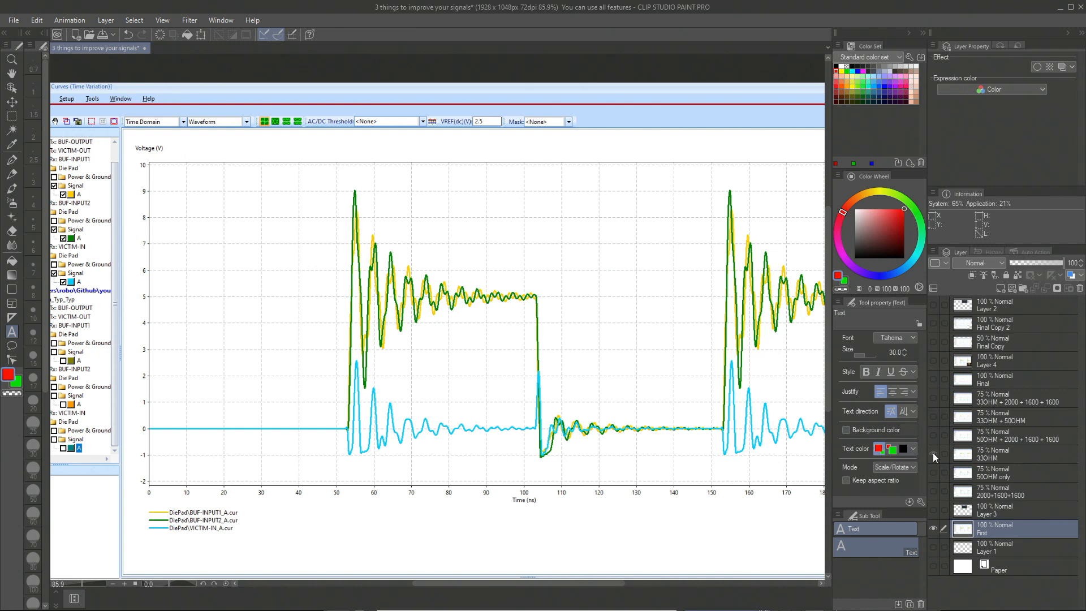
{"action": "left_click", "coordinate": [933, 454]}
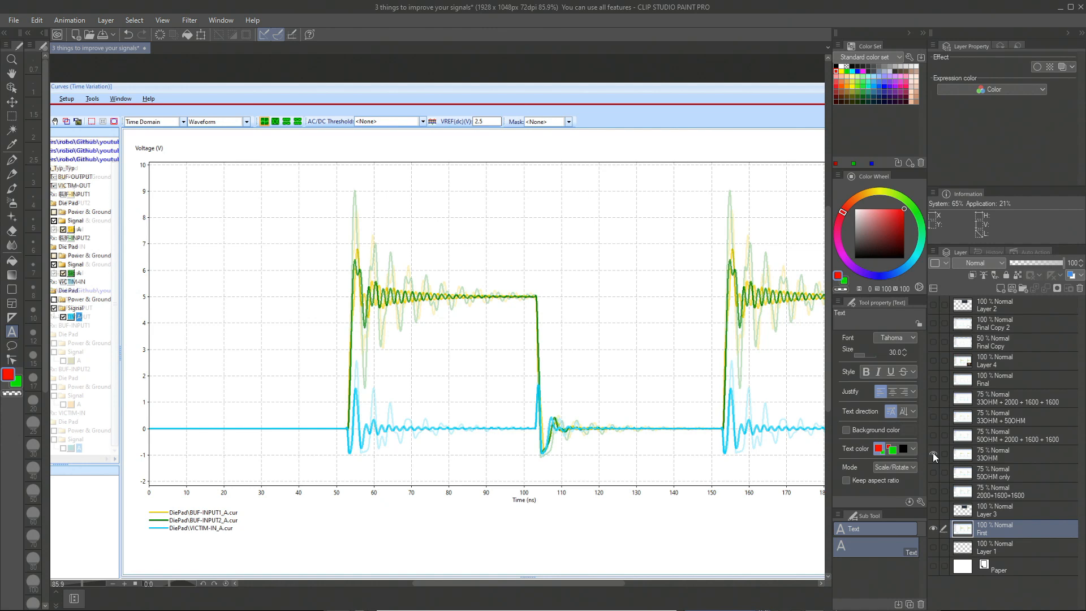
{"action": "left_click", "coordinate": [933, 454]}
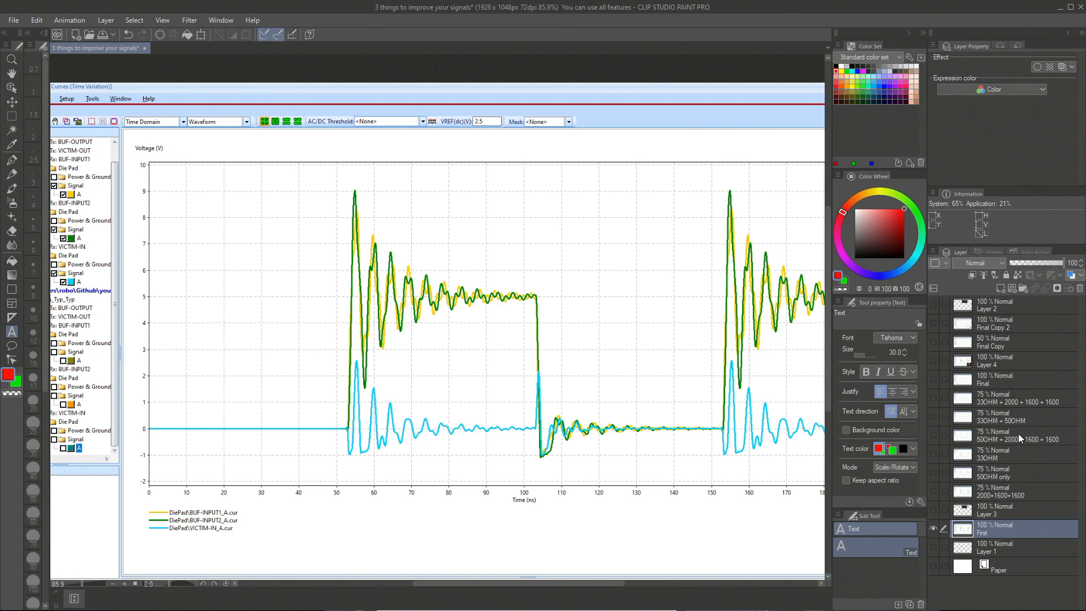
Compare the combined "50OHM + 2000 + 1600 + 1600" waveform layer with the "First" layer by showing and hiding it
{"action": "left_click", "coordinate": [933, 434]}
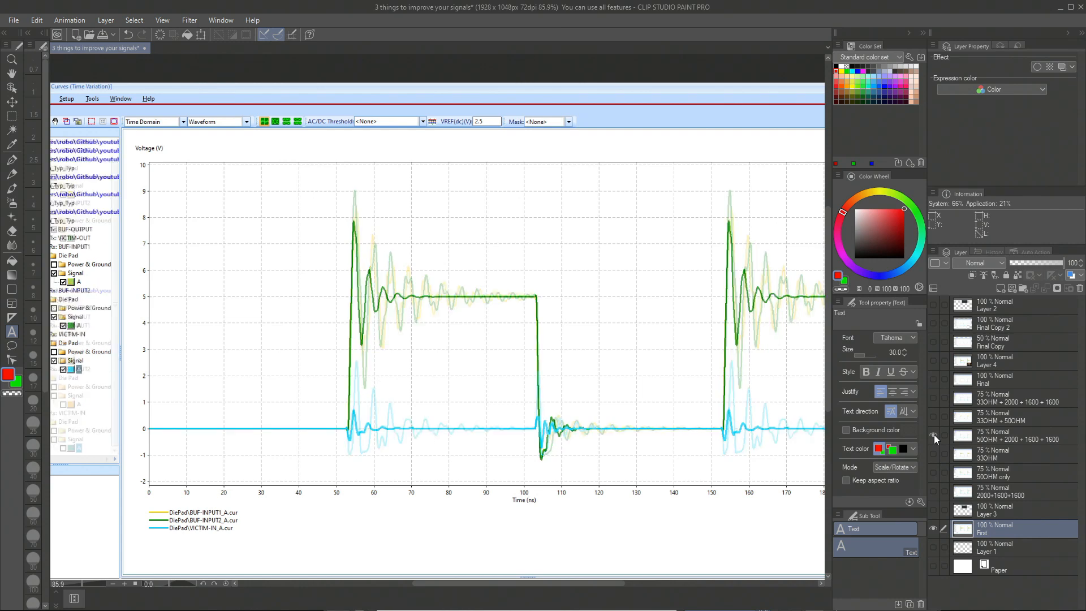
{"action": "left_click", "coordinate": [933, 434]}
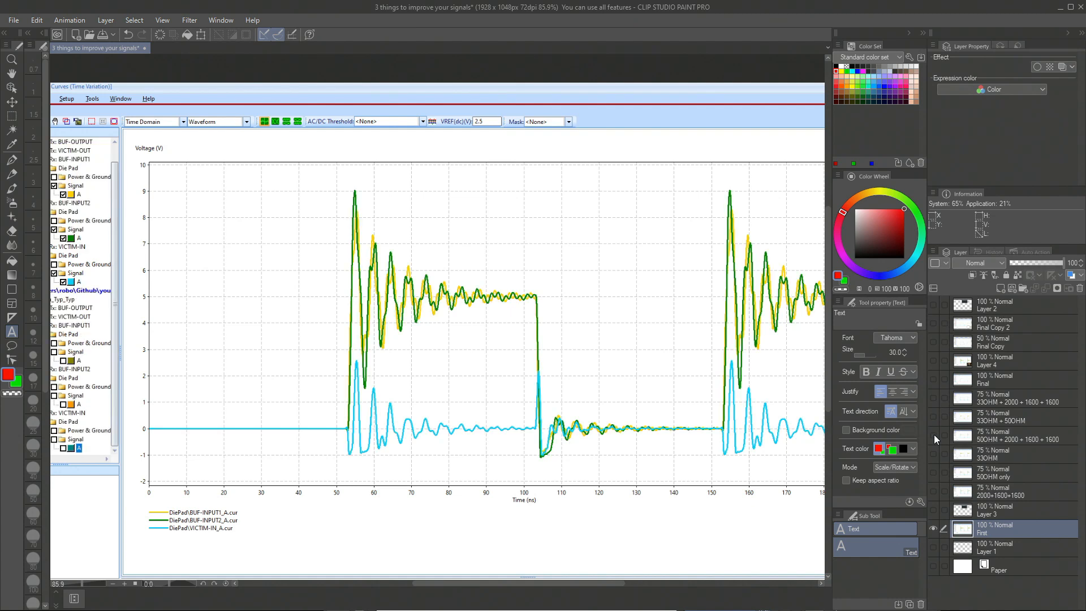
{"action": "left_click", "coordinate": [933, 434]}
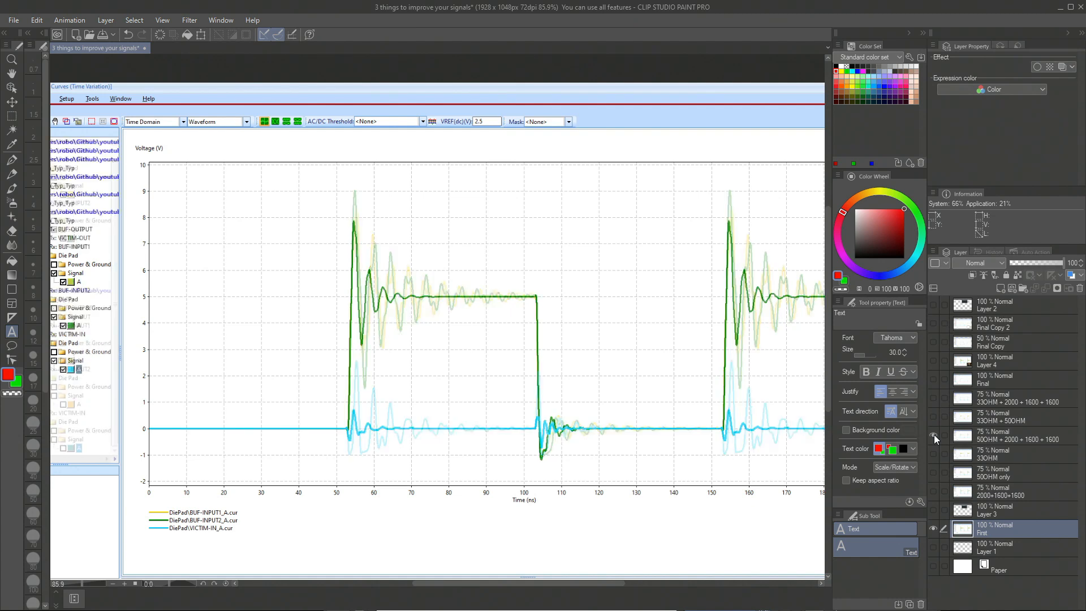
{"action": "left_click", "coordinate": [932, 435]}
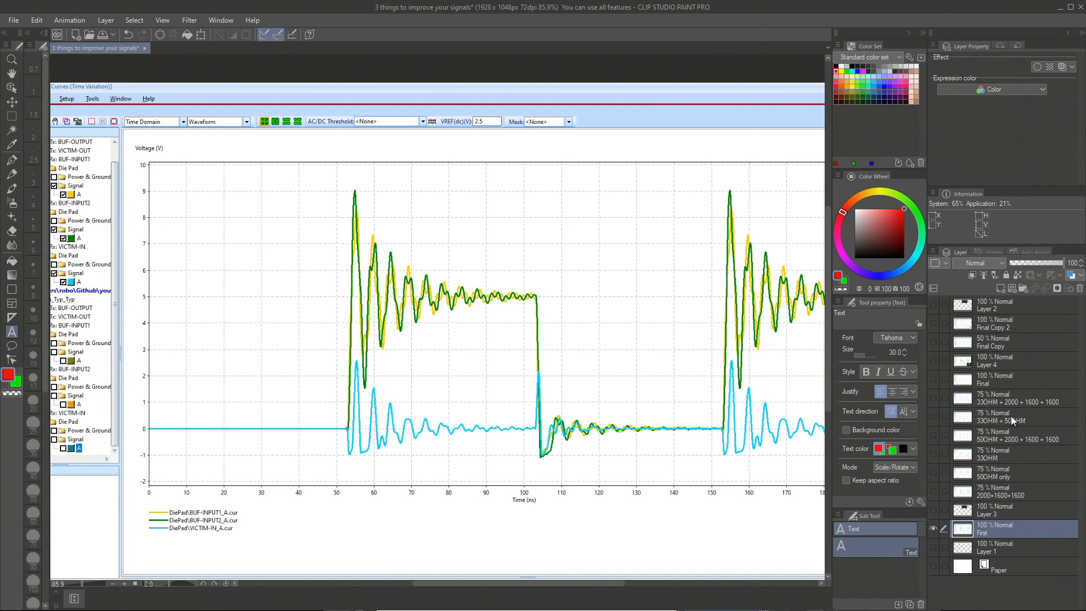
Compare the "33OHM + 50OHM" and "33OHM + 2000 + 1600 + 1600" waveform layers with the "First" layer by showing and hiding each
{"action": "left_click", "coordinate": [933, 416]}
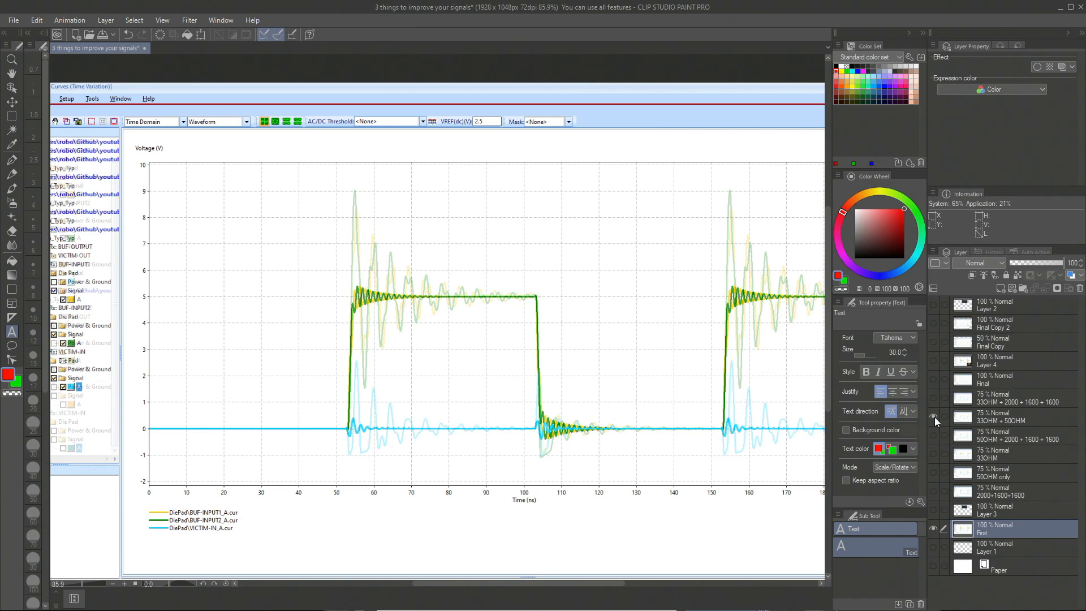
{"action": "left_click", "coordinate": [933, 416]}
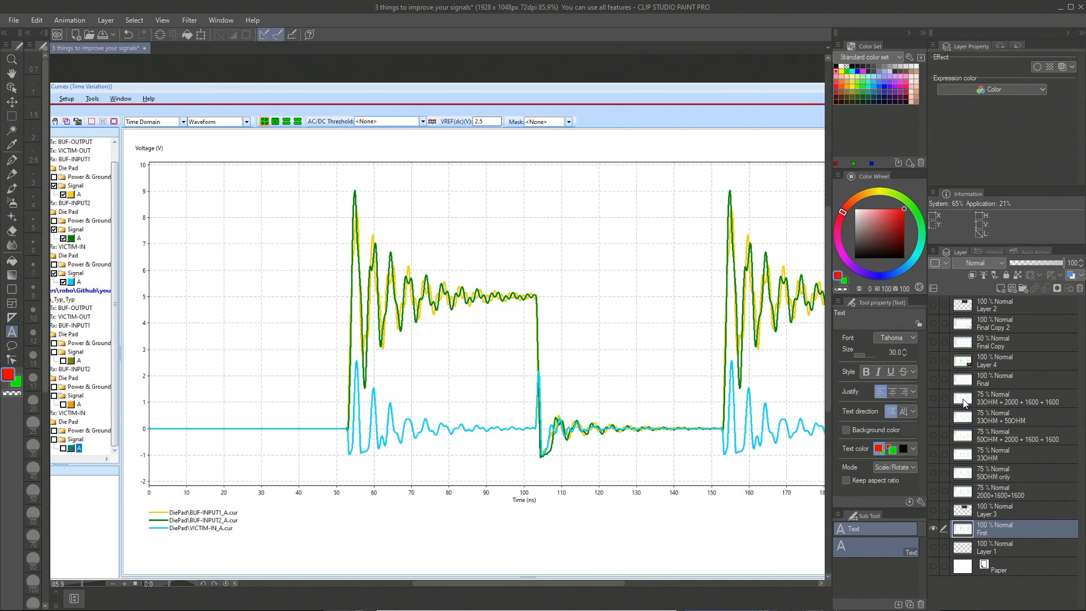
{"action": "left_click", "coordinate": [934, 397]}
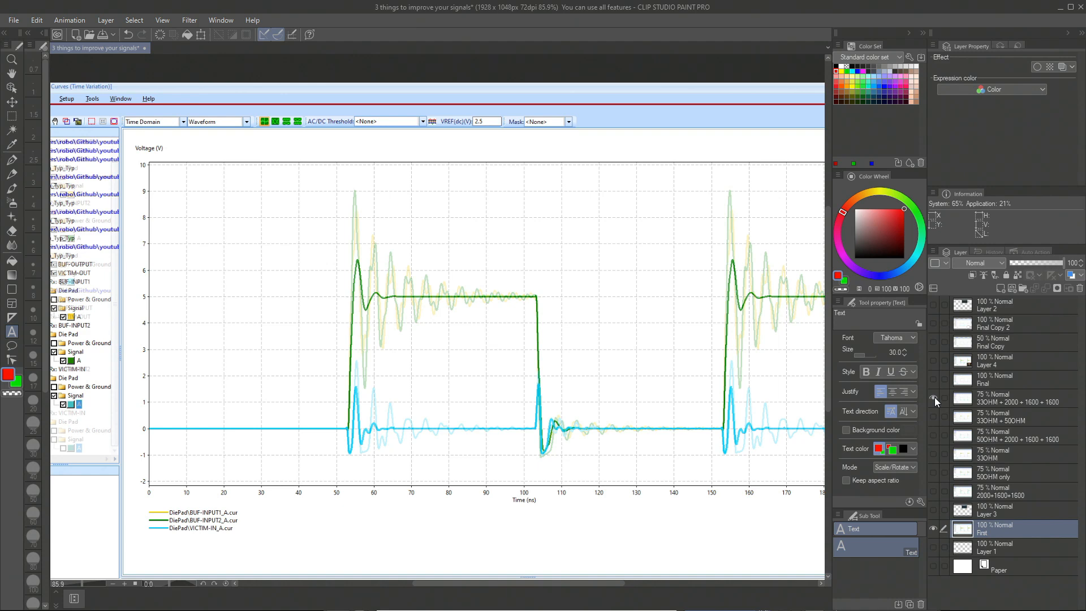
{"action": "left_click", "coordinate": [934, 397]}
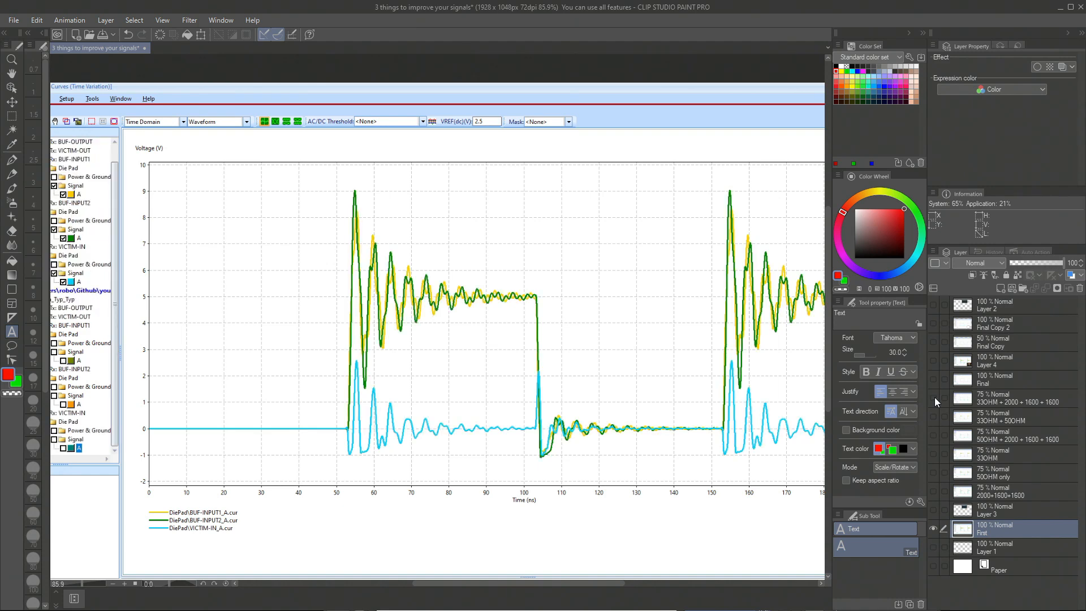
{"action": "left_click", "coordinate": [934, 397]}
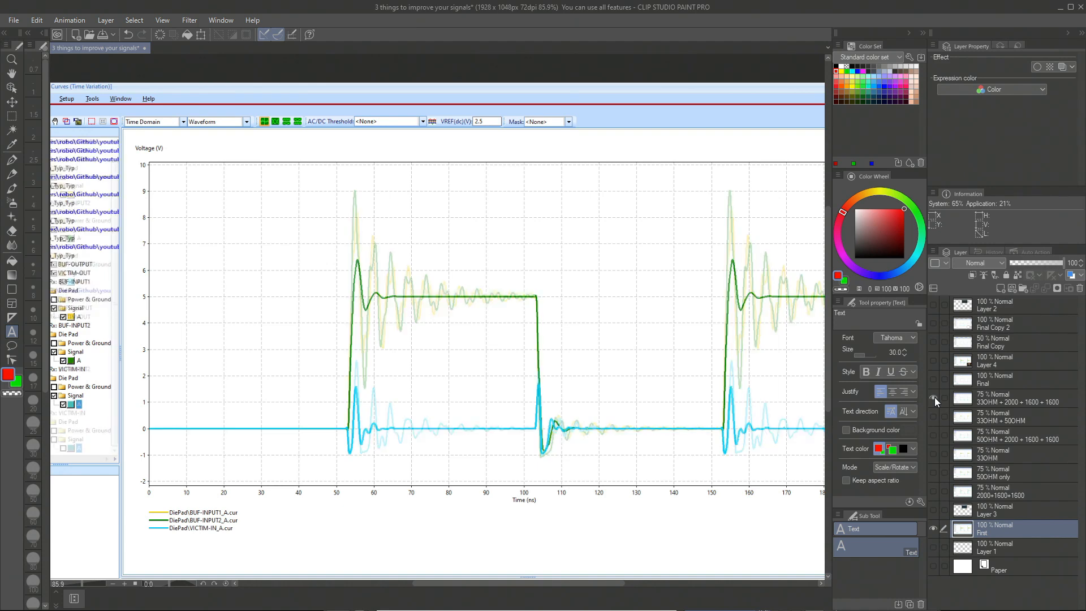
{"action": "left_click", "coordinate": [934, 397]}
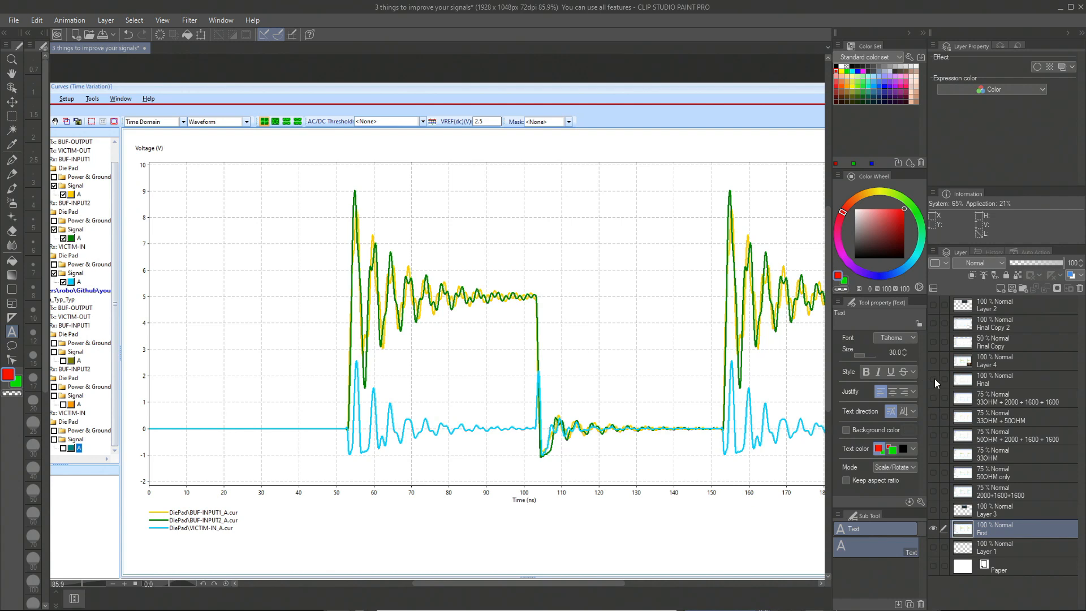
Compare the "Final" waveform layer with the "First" layer by showing and hiding it
{"action": "left_click", "coordinate": [933, 378]}
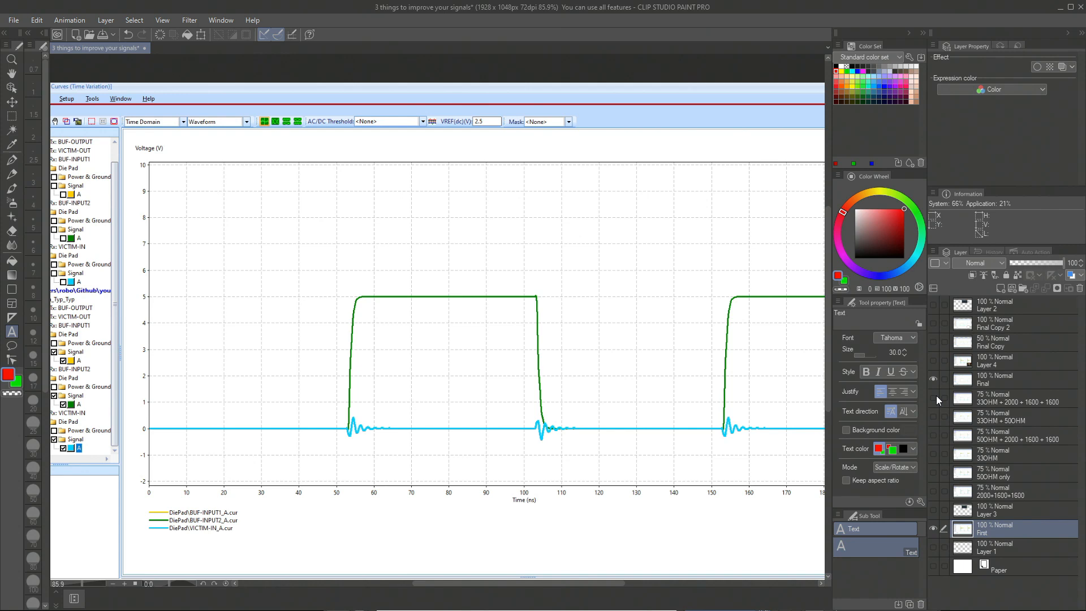
{"action": "left_click", "coordinate": [932, 380]}
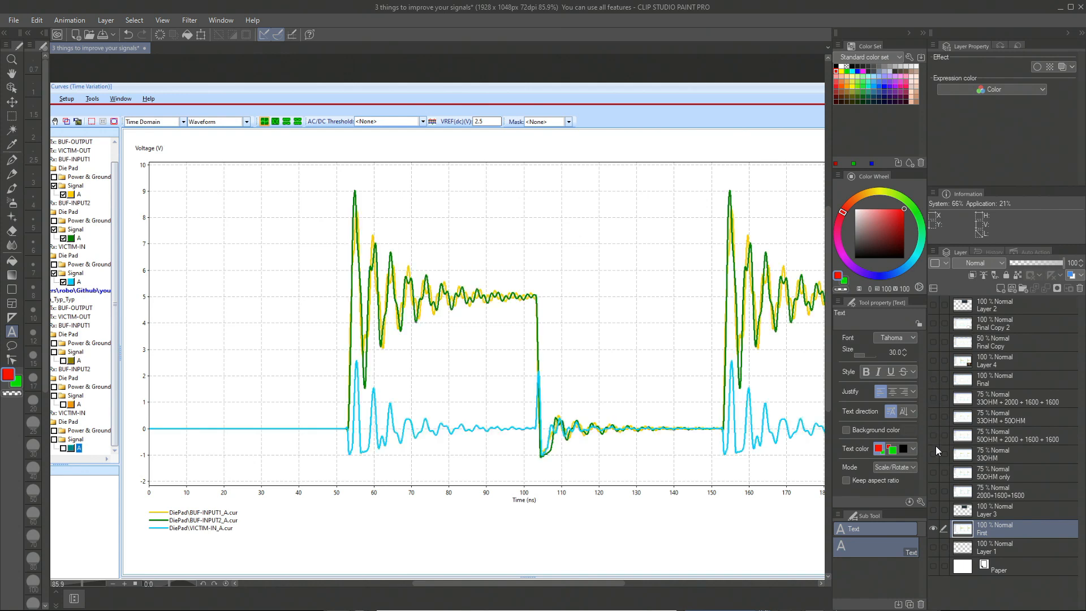
Show the "33OHM" layer and compare it with the "33OHM + 2000 + 1600 + 1600" and "33OHM + 50OHM" waveform layers
{"action": "left_click", "coordinate": [932, 452]}
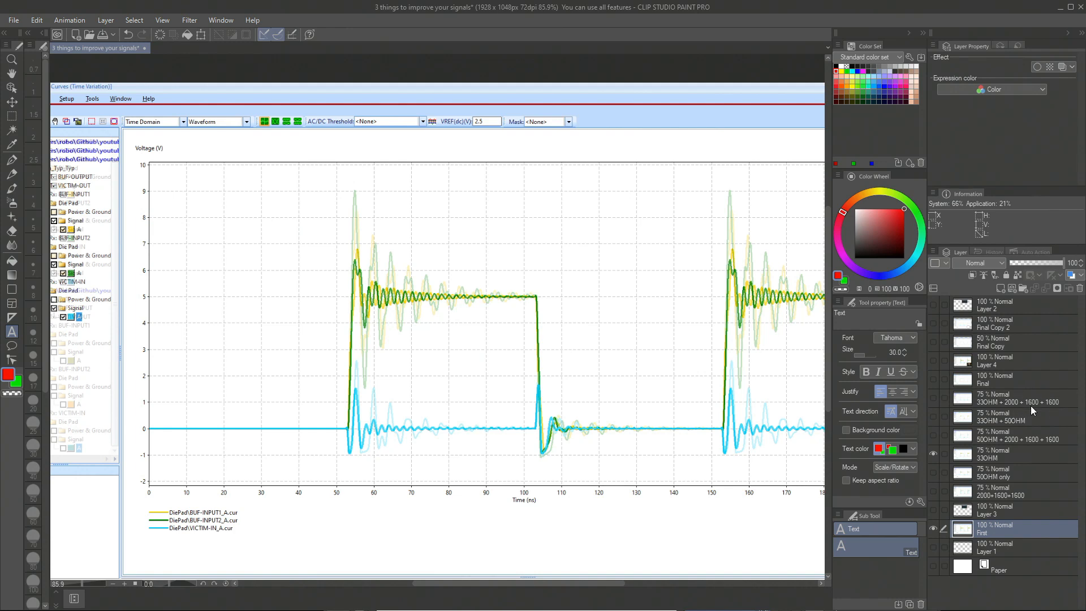
{"action": "left_click", "coordinate": [933, 398]}
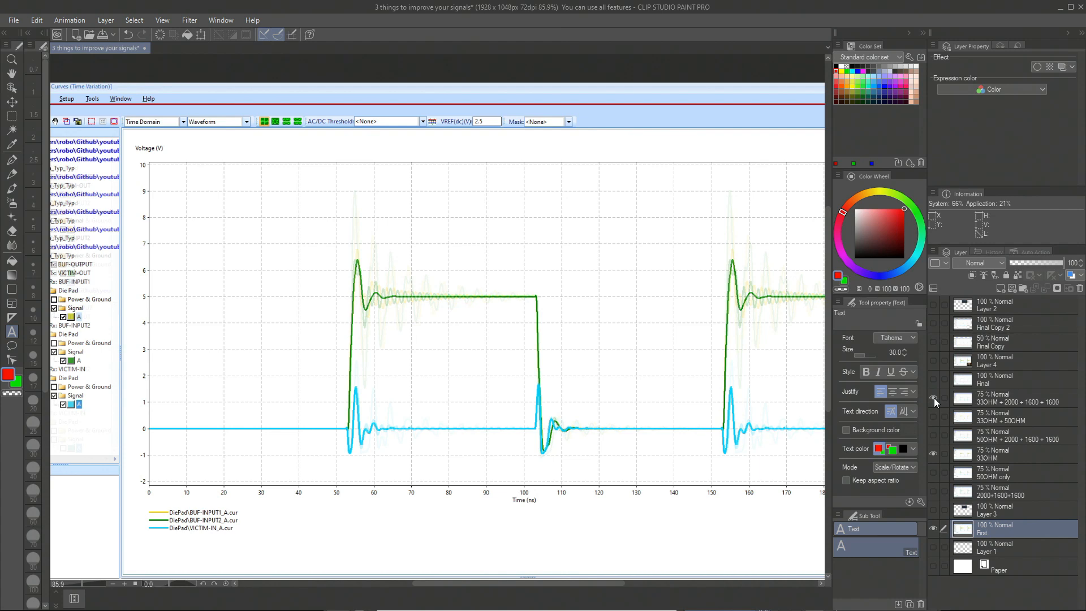
{"action": "left_click", "coordinate": [933, 398]}
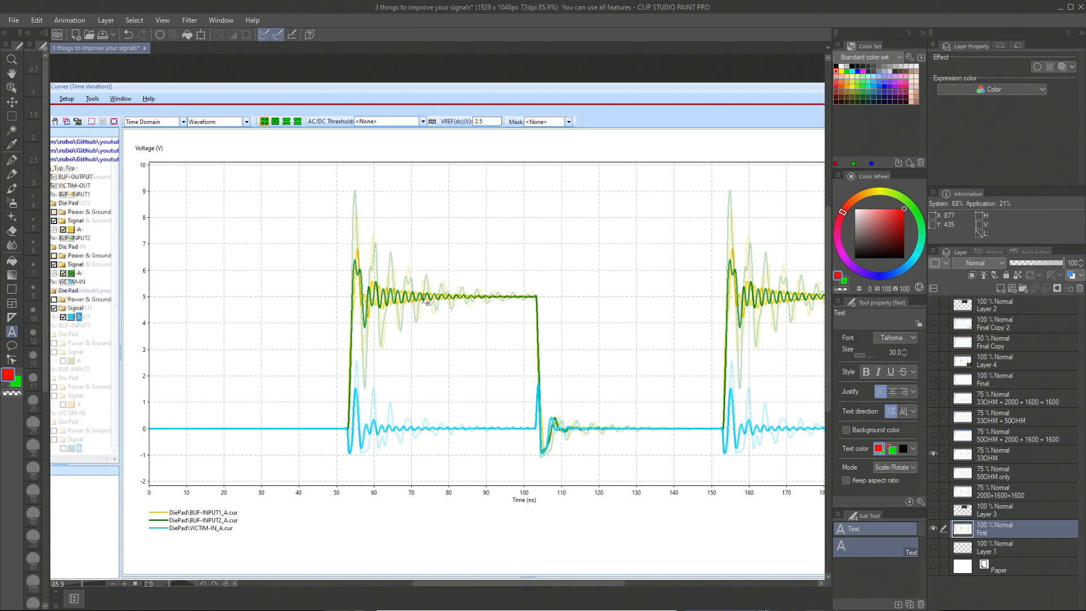
{"action": "left_click", "coordinate": [932, 397]}
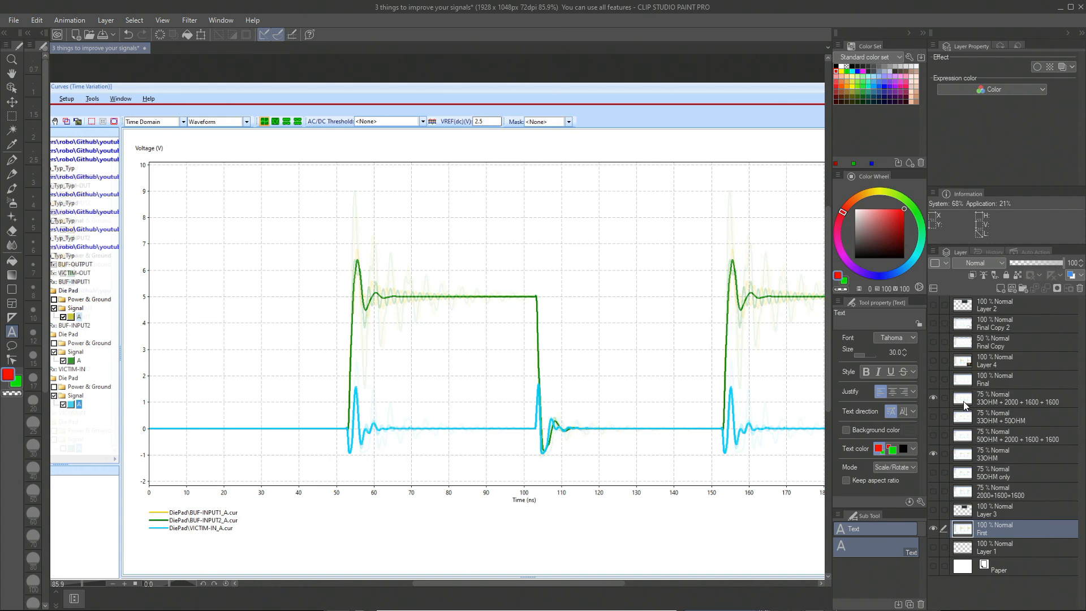
{"action": "left_click", "coordinate": [933, 398]}
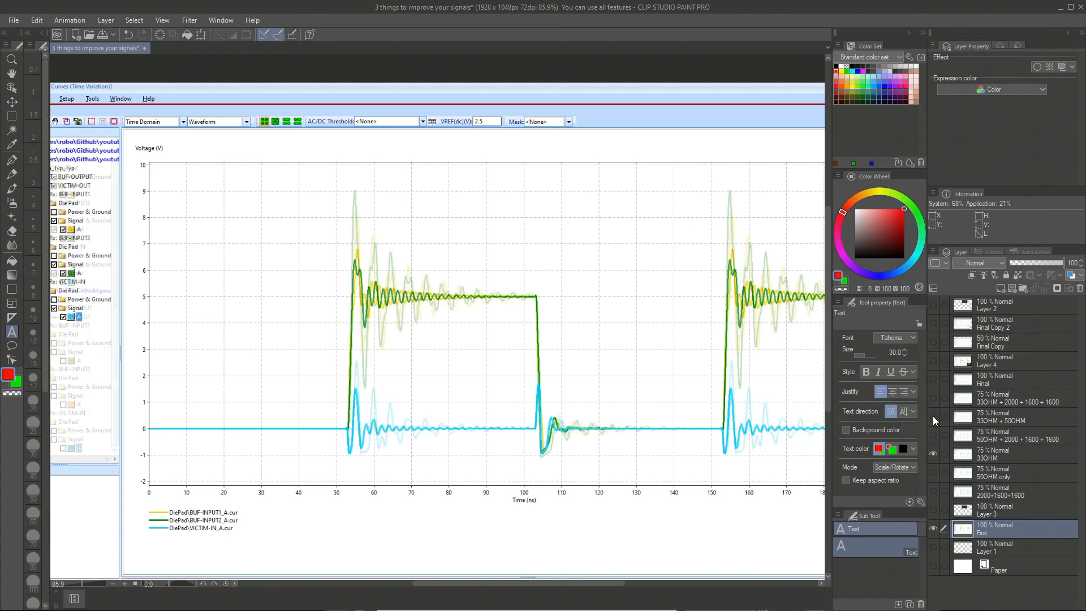
{"action": "left_click", "coordinate": [933, 417]}
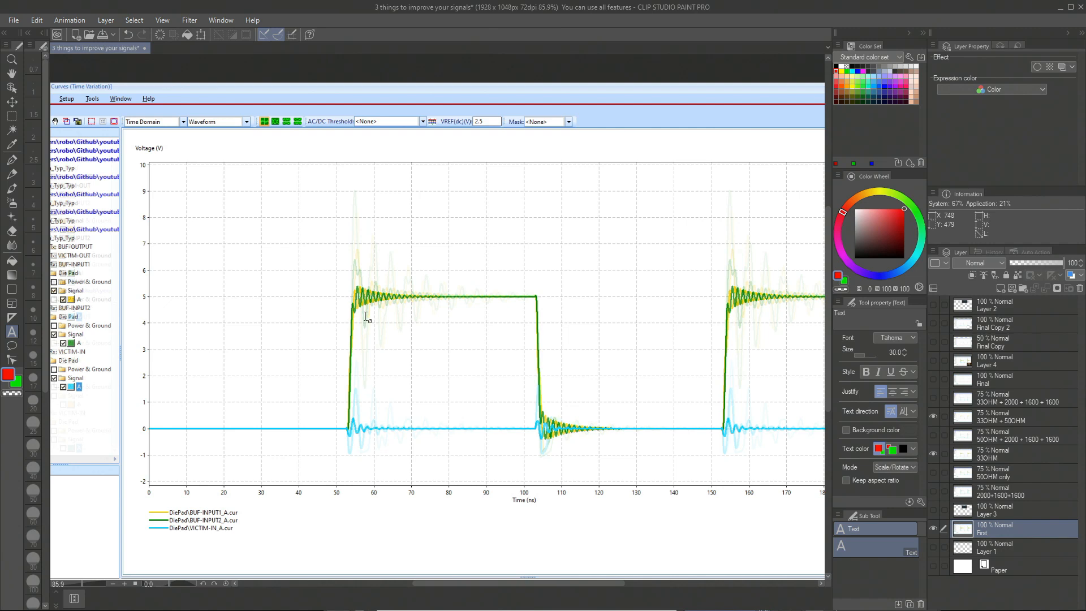
{"action": "left_click", "coordinate": [933, 417]}
Toggle the "50OHM only" waveform layer over the "First" layer to compare them again
{"action": "left_click", "coordinate": [933, 472]}
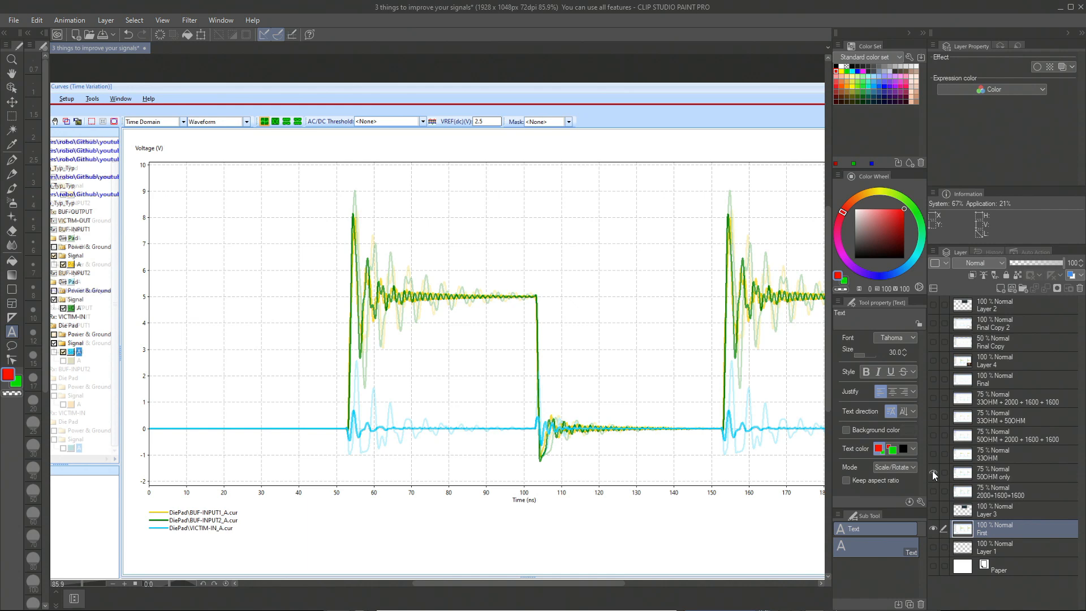
{"action": "left_click", "coordinate": [933, 472]}
{"action": "left_click", "coordinate": [933, 472]}
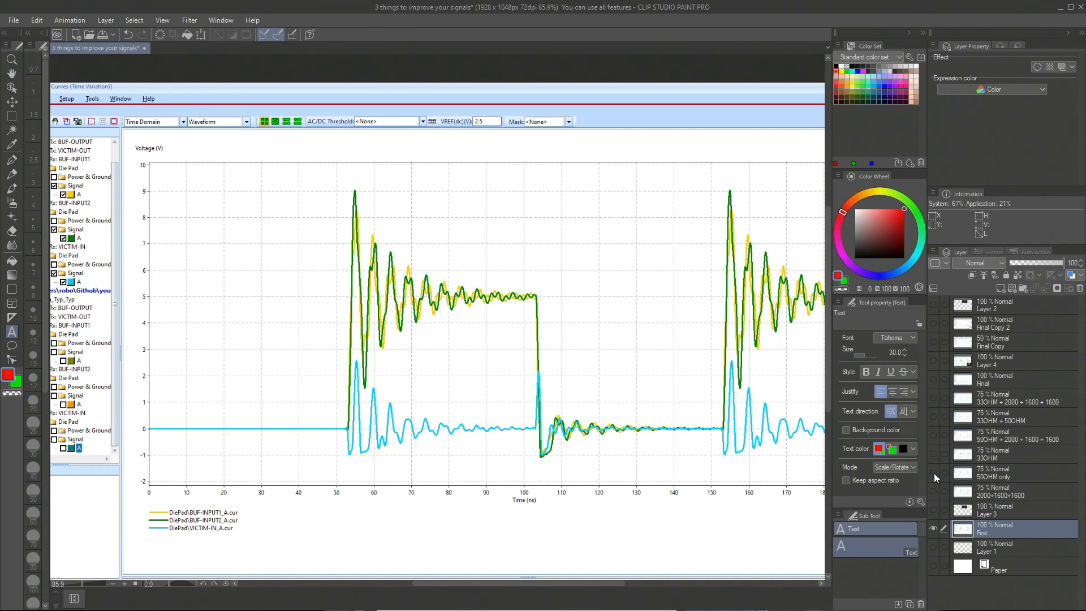
{"action": "left_click", "coordinate": [933, 472]}
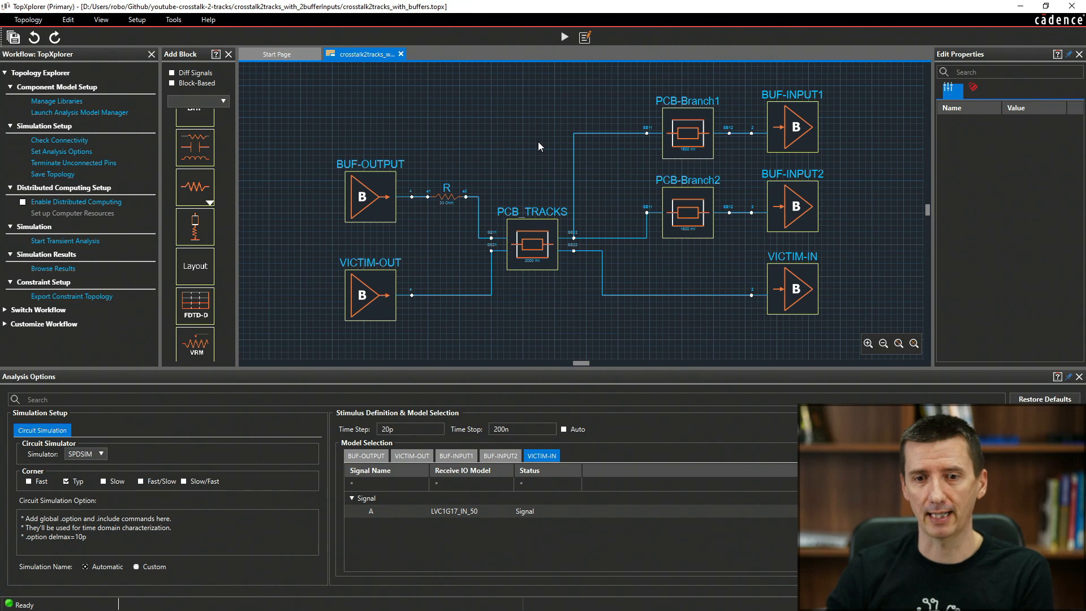
In TopXplorer, calculate the transmission-line parameters of PCB-Branch1, review its impedance and stackup, and close the trace editor
{"action": "left_click", "coordinate": [710, 118]}
{"action": "left_click", "coordinate": [1004, 345]}
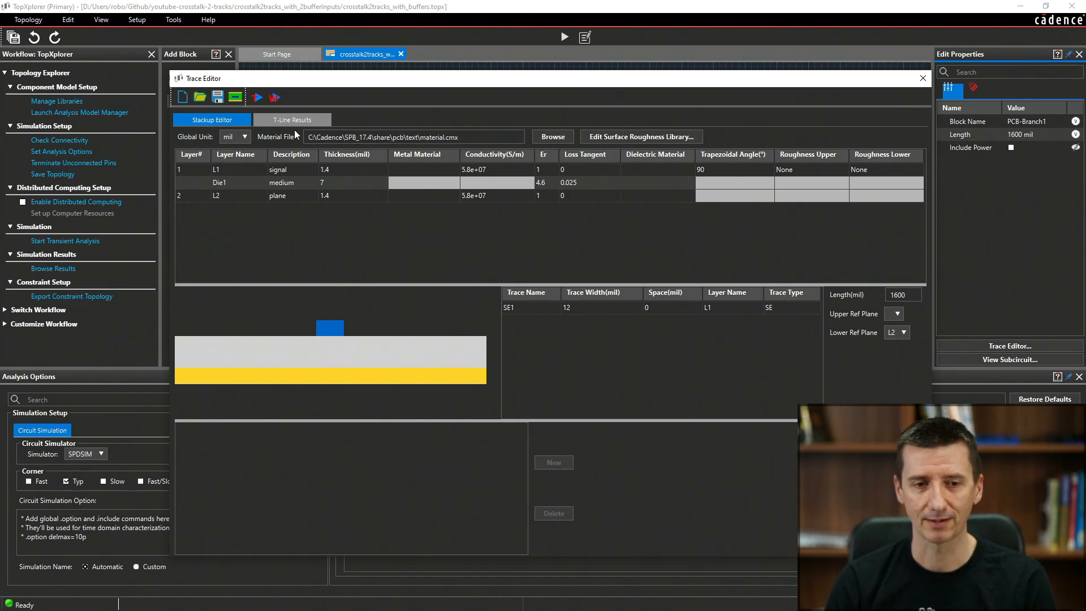
{"action": "left_click", "coordinate": [256, 97]}
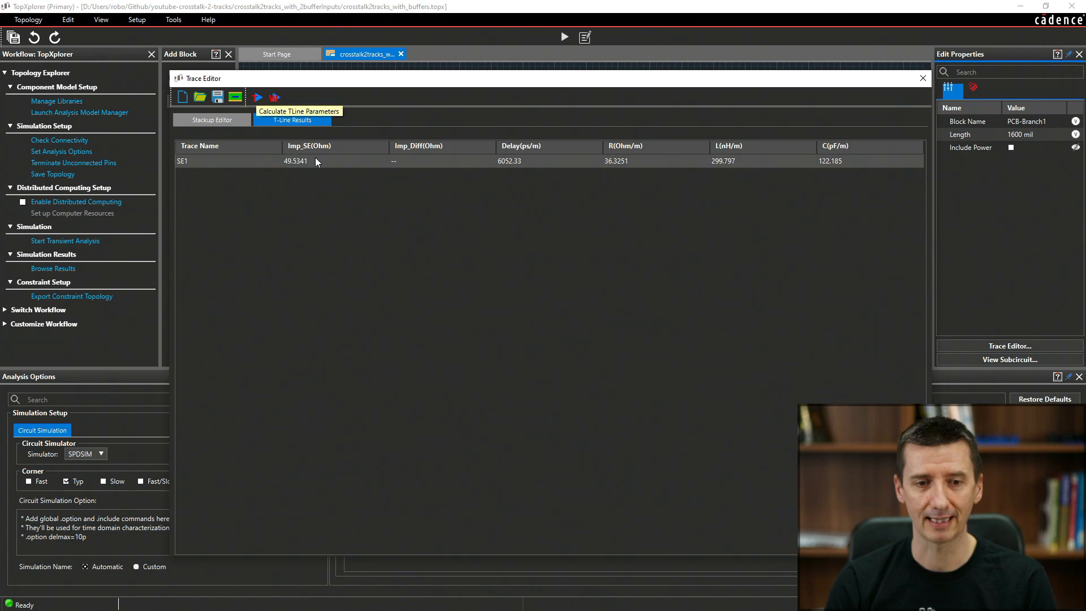
{"action": "left_click", "coordinate": [208, 118]}
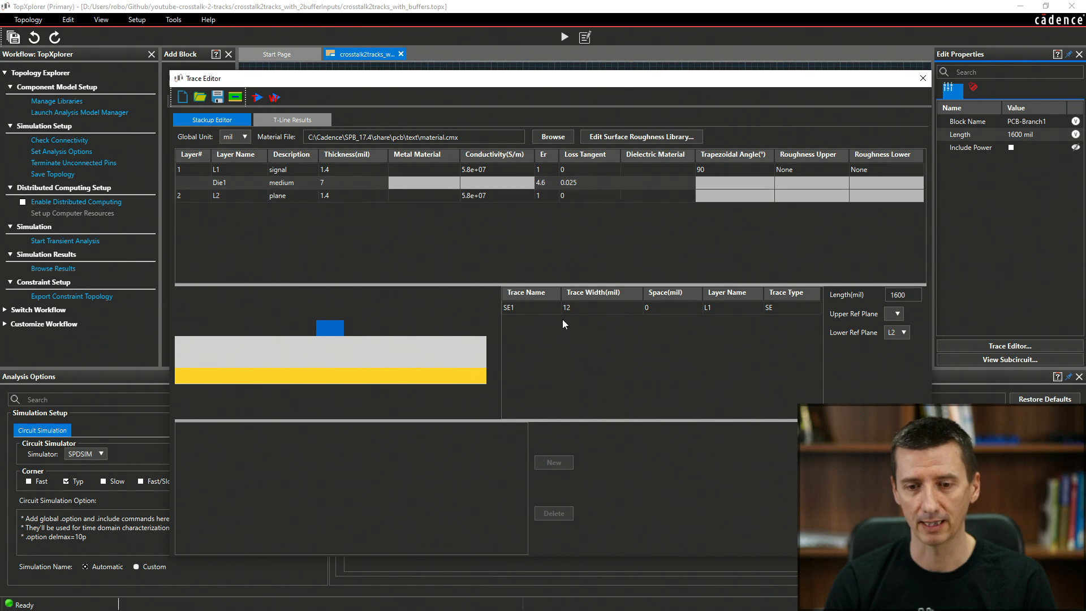
{"action": "left_click", "coordinate": [270, 120]}
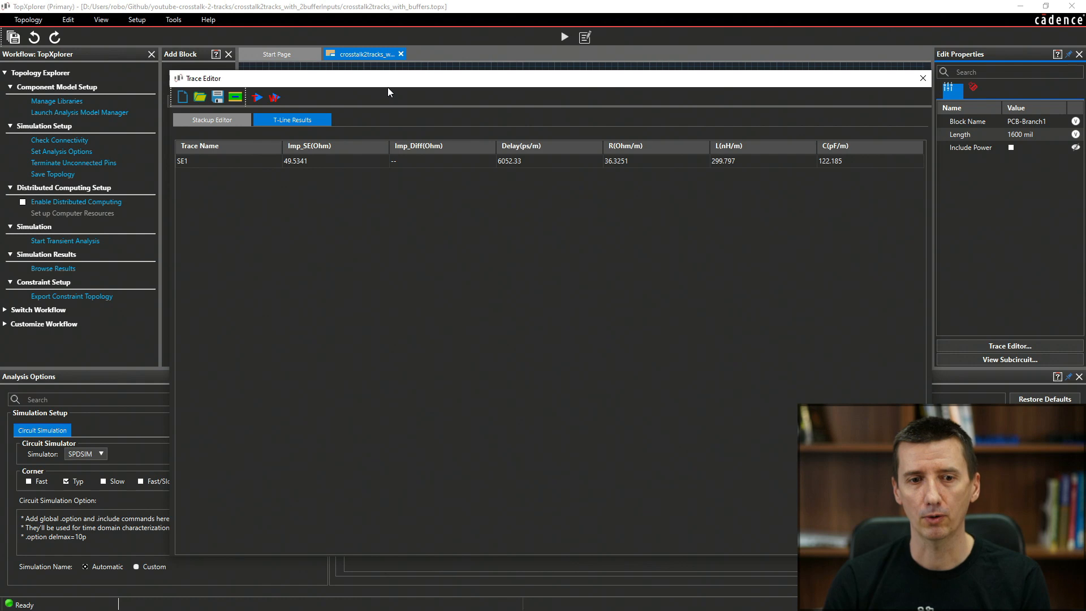
{"action": "left_click", "coordinate": [922, 79]}
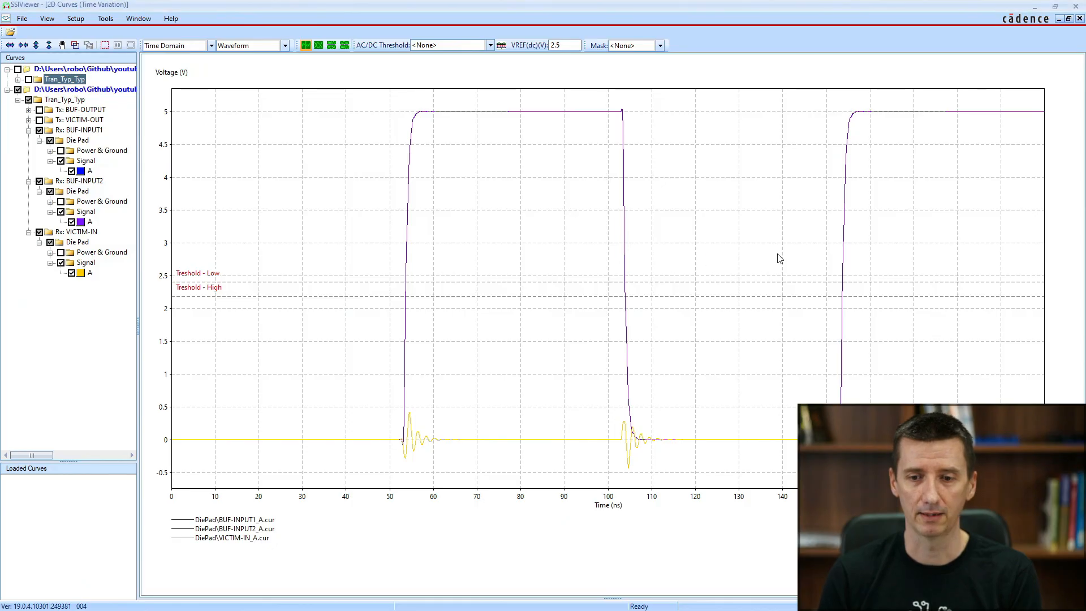
Back in the TopXplorer topology, delete series resistor R and wire BUF-OUTPUT directly to the upper input of PCB_TRACKS
{"action": "left_click", "coordinate": [1033, 8]}
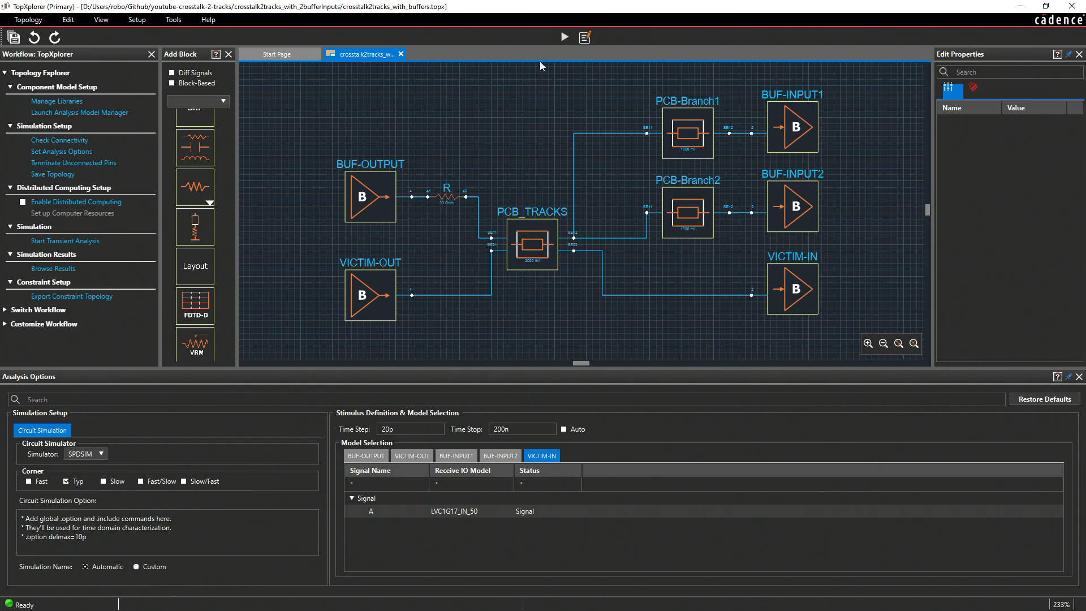
{"action": "left_click", "coordinate": [447, 199]}
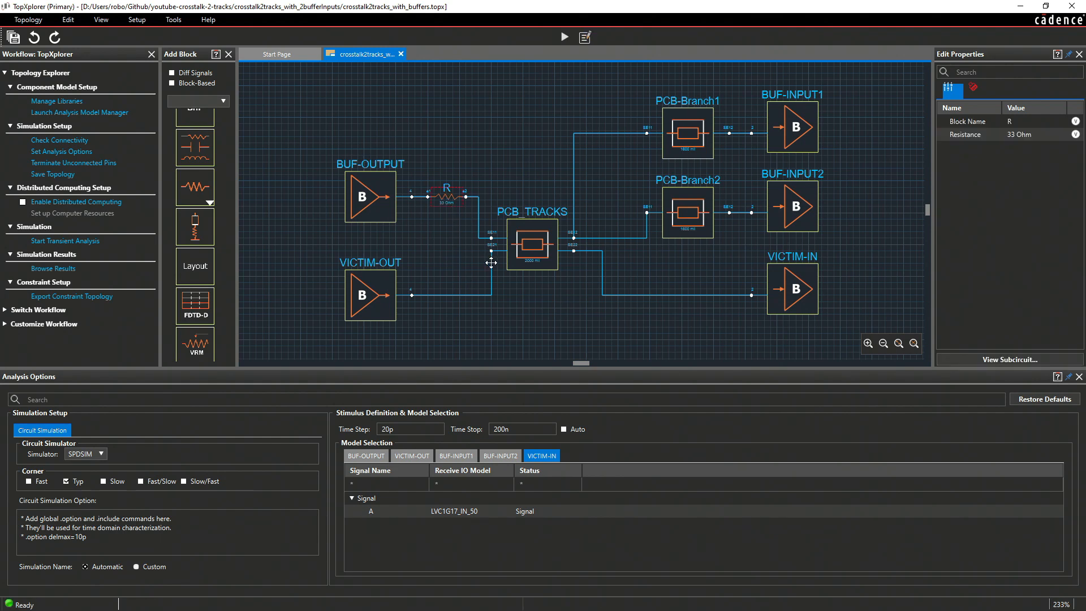
{"action": "key", "text": "Delete"}
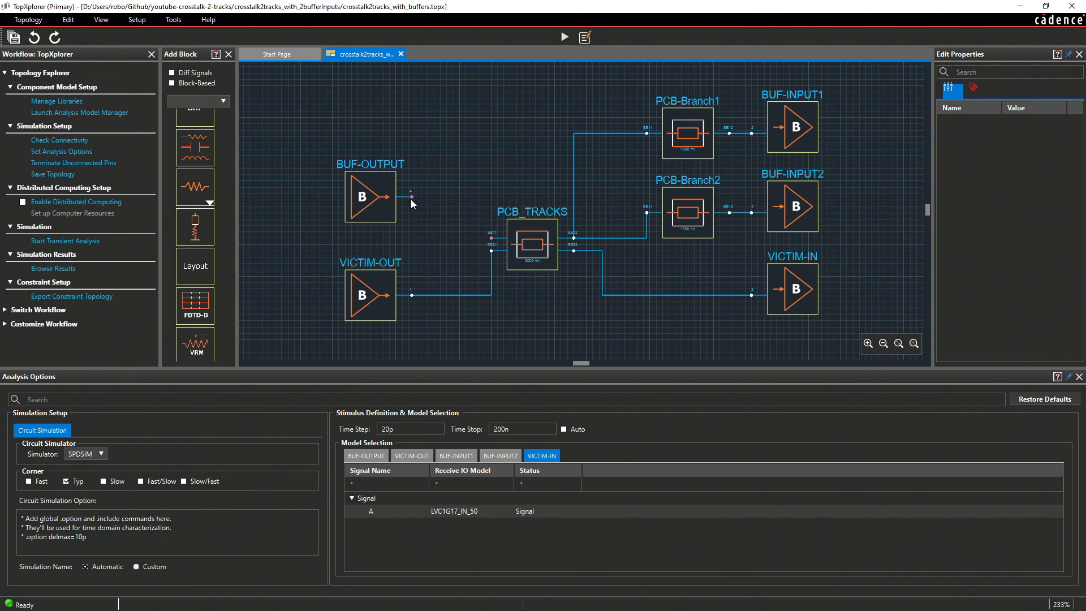
{"action": "left_click_drag", "start_coordinate": [412, 197], "coordinate": [490, 237]}
Set PCB-Branch1's dielectric thickness to 63 mil and its length to 8 mil, and apply the trace changes
{"action": "left_click", "coordinate": [688, 131]}
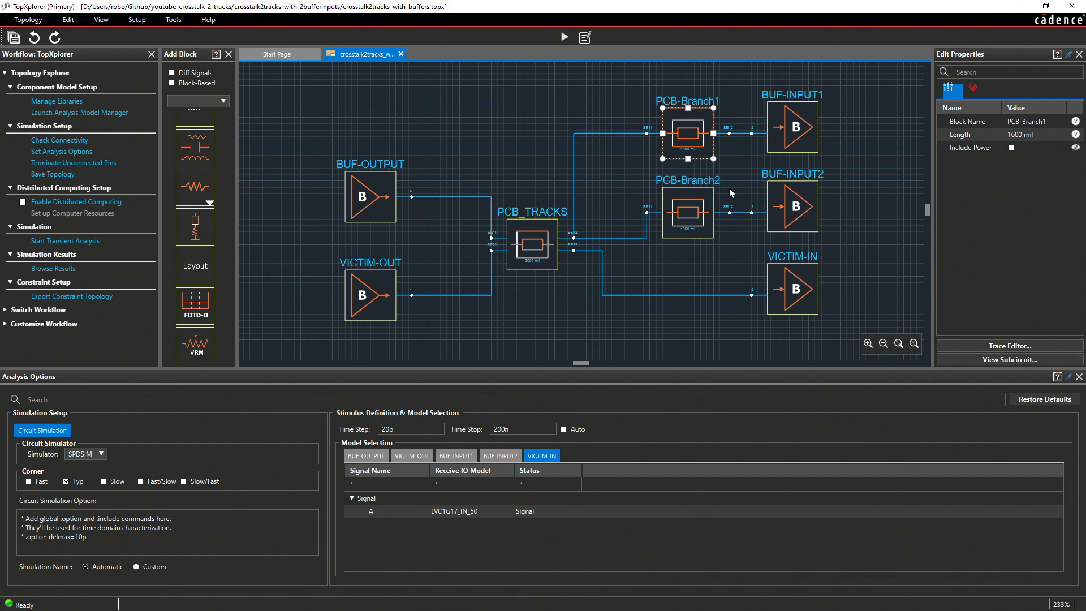
{"action": "left_click", "coordinate": [995, 346]}
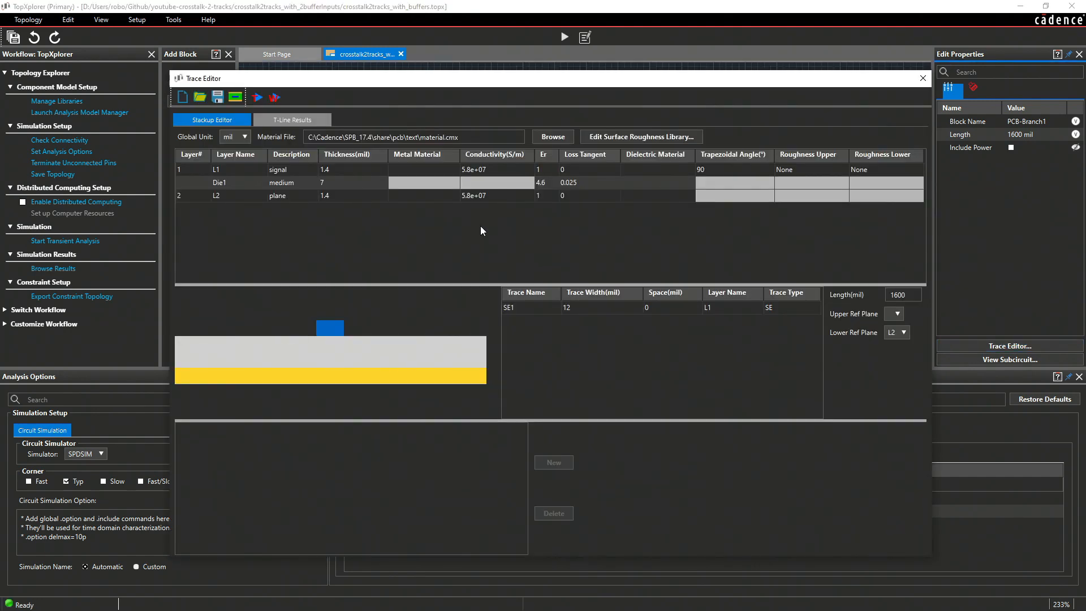
{"action": "left_click", "coordinate": [334, 182]}
{"action": "left_click", "coordinate": [329, 181]}
{"action": "type", "text": "63"}
{"action": "left_click", "coordinate": [351, 242]}
{"action": "left_click", "coordinate": [899, 295]}
{"action": "left_click_drag", "start_coordinate": [913, 294], "coordinate": [853, 294]}
{"action": "type", "text": "8"}
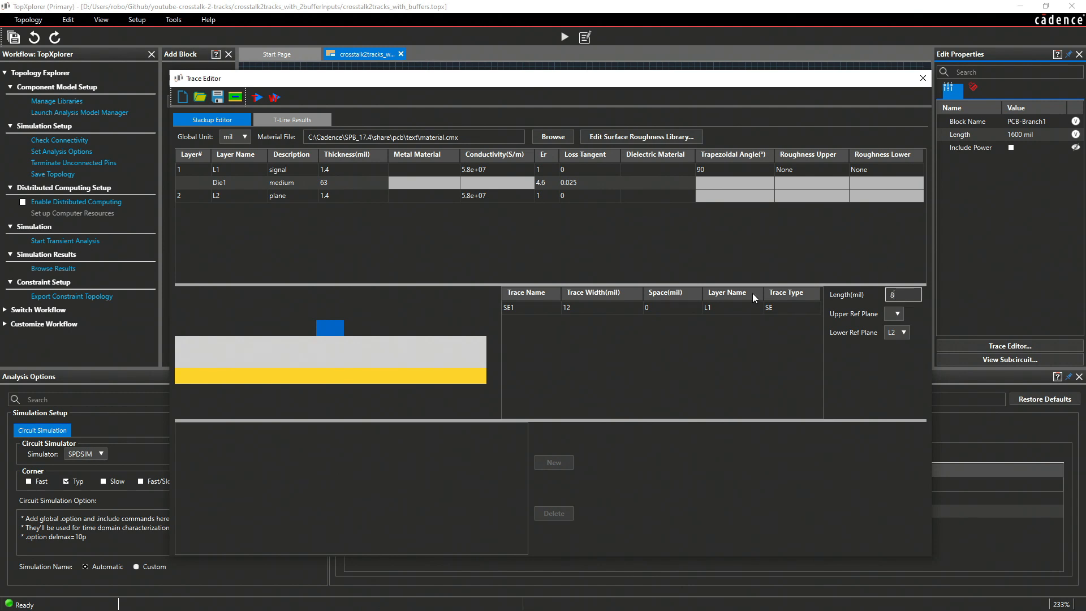
{"action": "left_click", "coordinate": [275, 98]}
Set PCB-Branch2's dielectric thickness to 63 mil and its length to 16 mil, and apply the trace changes
{"action": "left_click", "coordinate": [687, 212]}
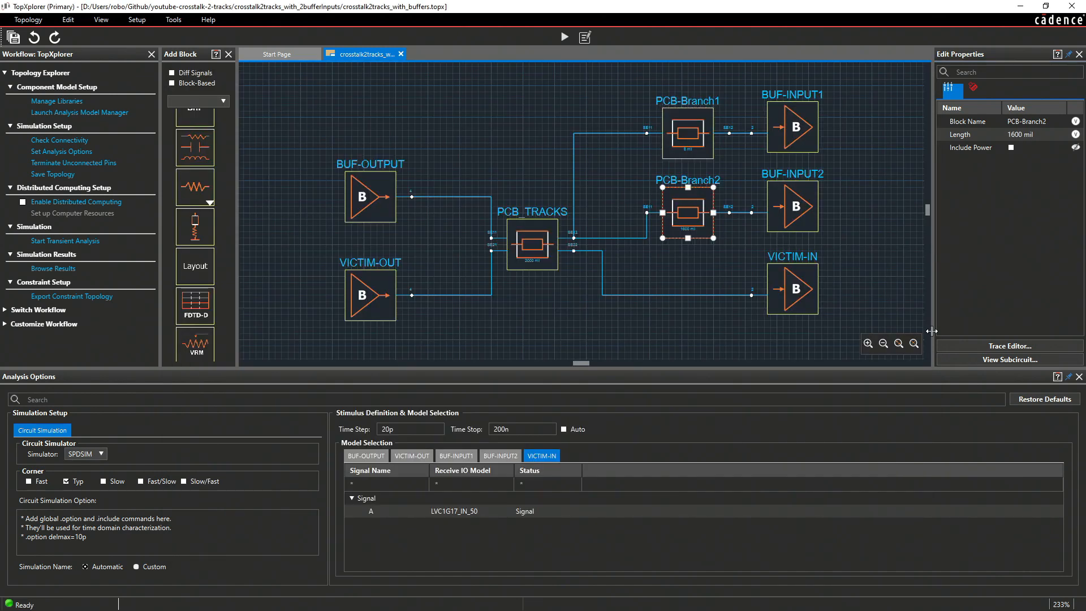
{"action": "left_click", "coordinate": [1009, 345]}
{"action": "left_click", "coordinate": [338, 181]}
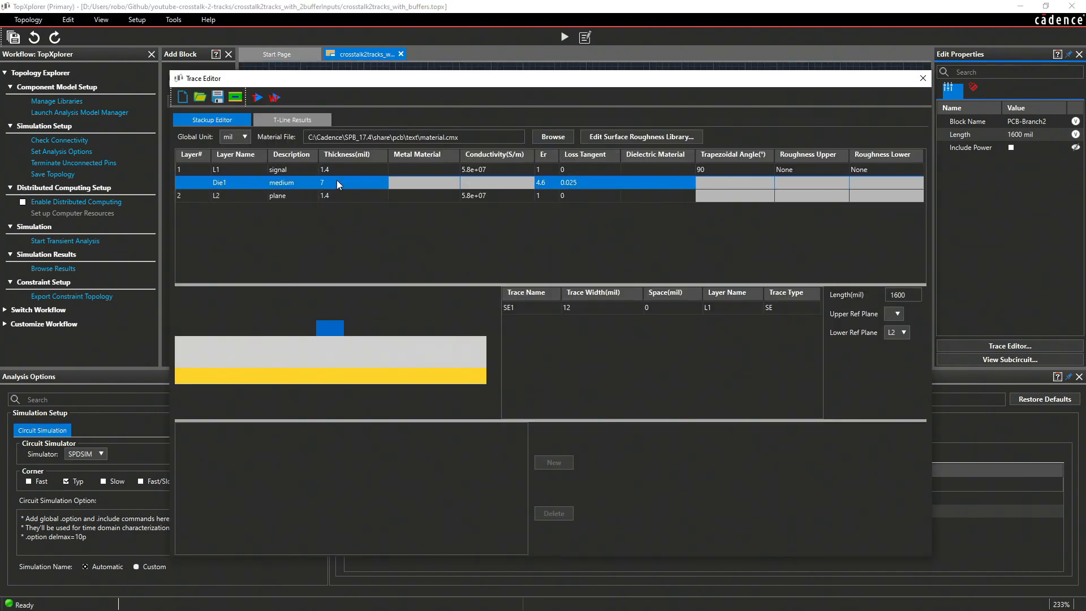
{"action": "double_click", "coordinate": [329, 182]}
{"action": "type", "text": "63"}
{"action": "left_click", "coordinate": [449, 224]}
{"action": "left_click", "coordinate": [919, 293]}
{"action": "key", "text": "BackSpace"}
{"action": "key", "text": "BackSpace"}
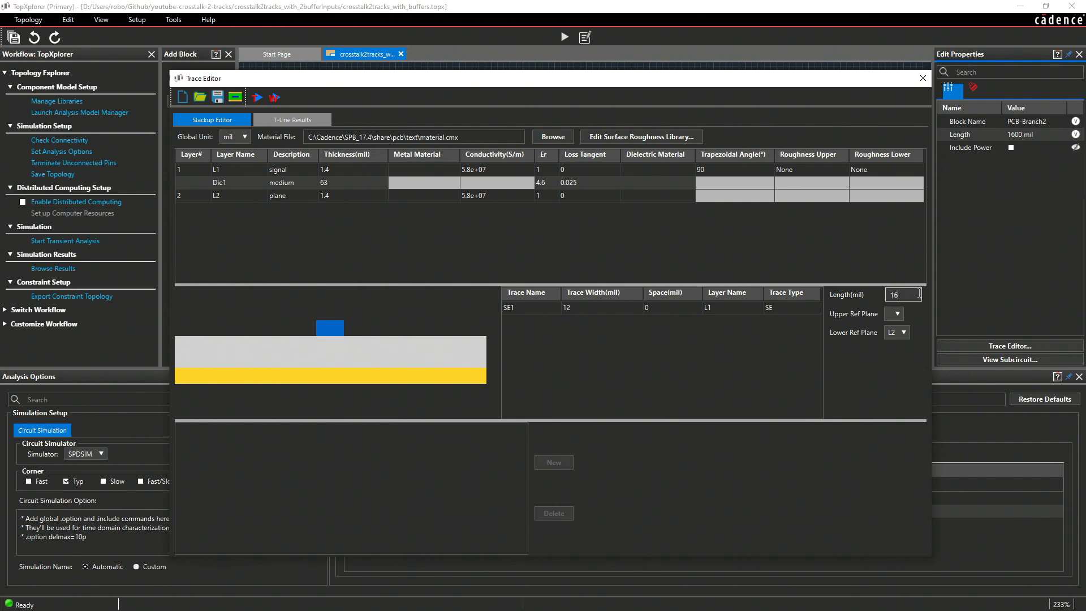
{"action": "left_click", "coordinate": [276, 98]}
Set PCB_TRACKS' dielectric thickness to 63 mil and its length to 20 mil, and apply the trace changes
{"action": "left_click", "coordinate": [521, 238]}
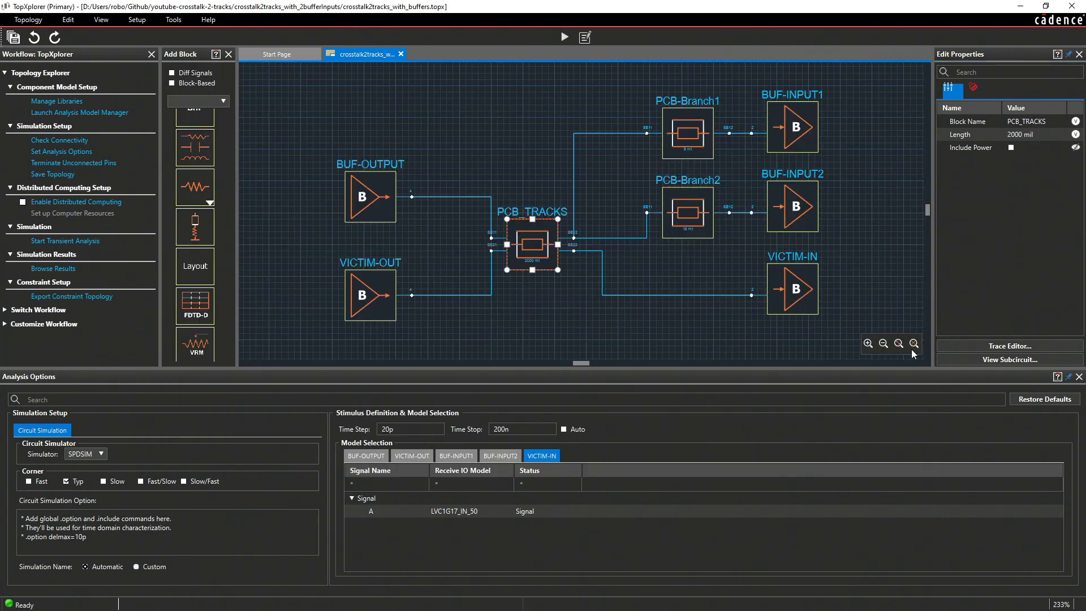
{"action": "left_click", "coordinate": [1010, 345]}
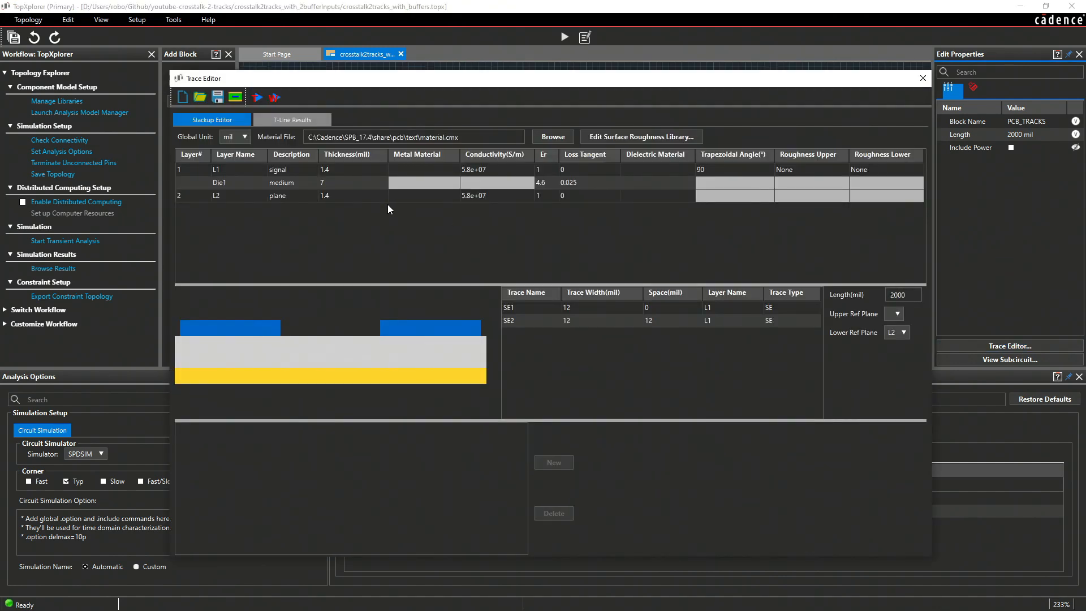
{"action": "left_click", "coordinate": [328, 182]}
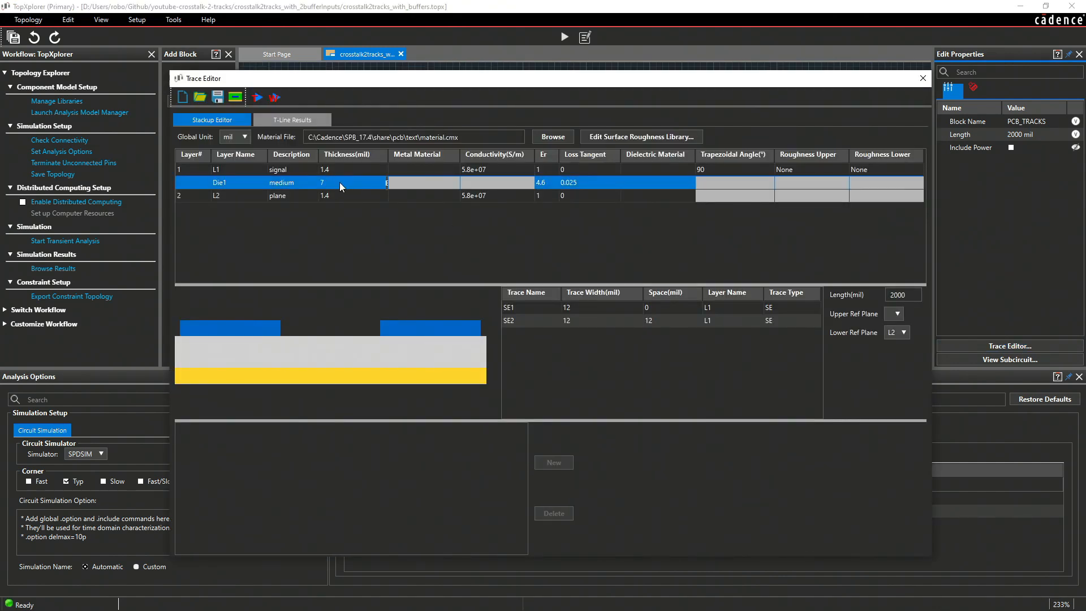
{"action": "double_click", "coordinate": [340, 182]}
{"action": "type", "text": "63"}
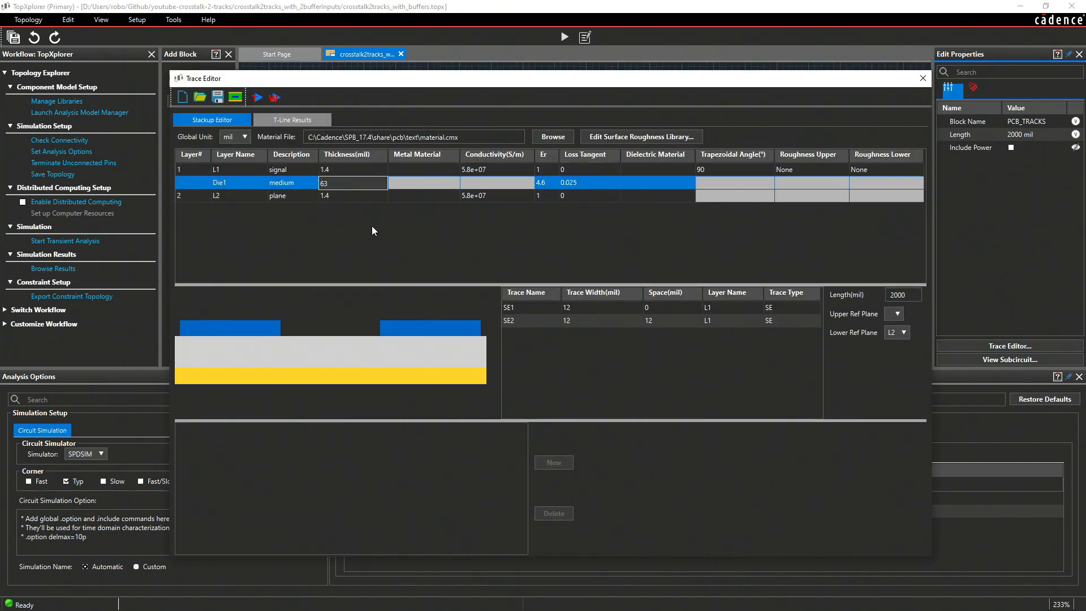
{"action": "left_click", "coordinate": [911, 294]}
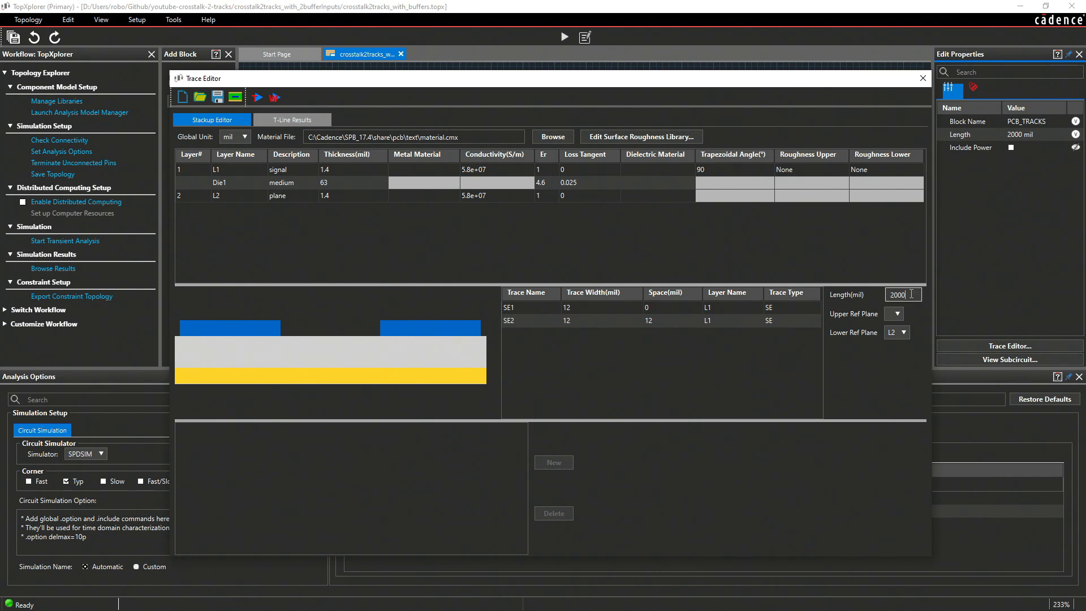
{"action": "key", "text": "BackSpace"}
{"action": "key", "text": "BackSpace"}
{"action": "left_click", "coordinate": [277, 99]}
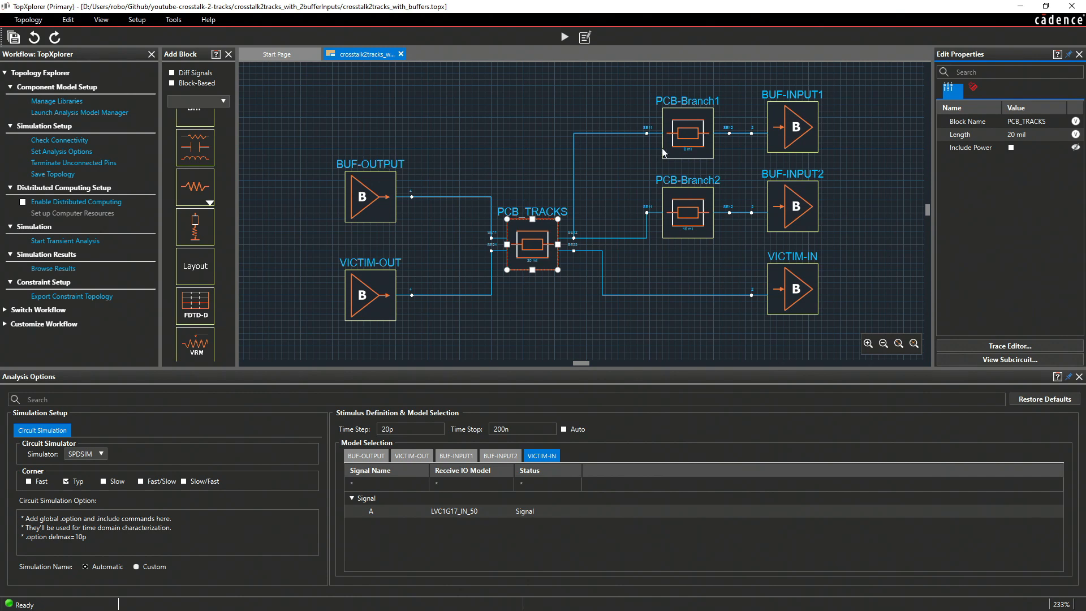
Run the transient analysis, and compare its waveforms with the track lengths on the Altium Designer PCB layout
{"action": "left_click", "coordinate": [532, 128]}
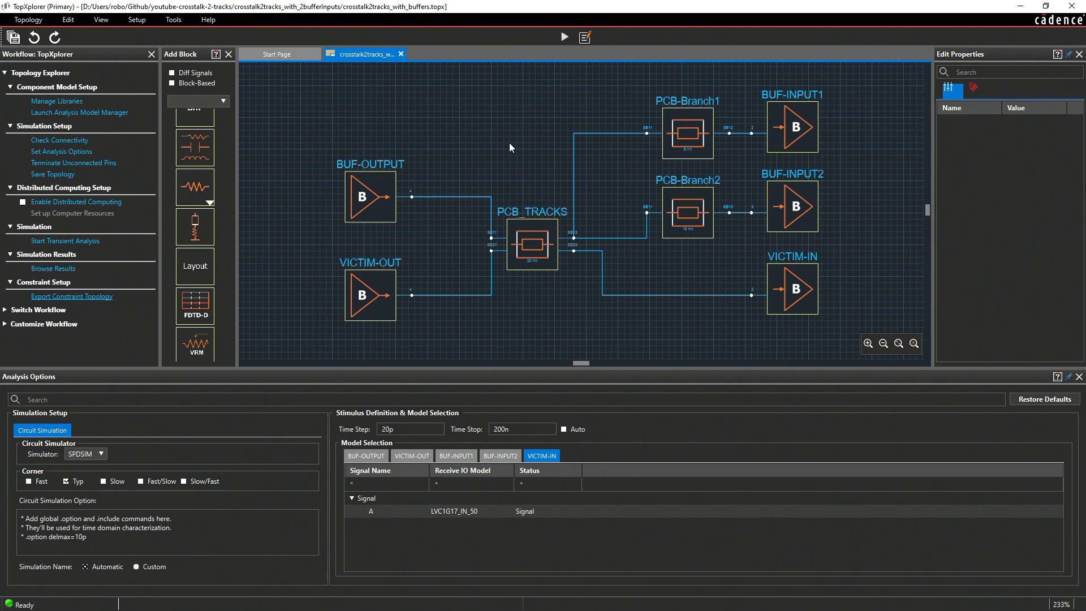
{"action": "left_click", "coordinate": [65, 242]}
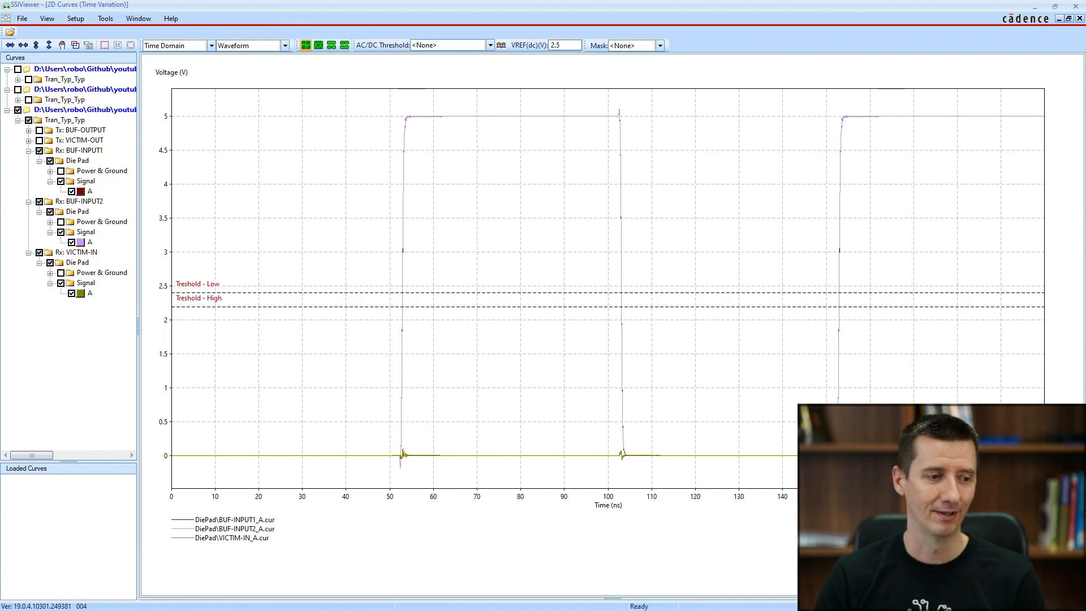
{"action": "key", "text": "alt+Tab"}
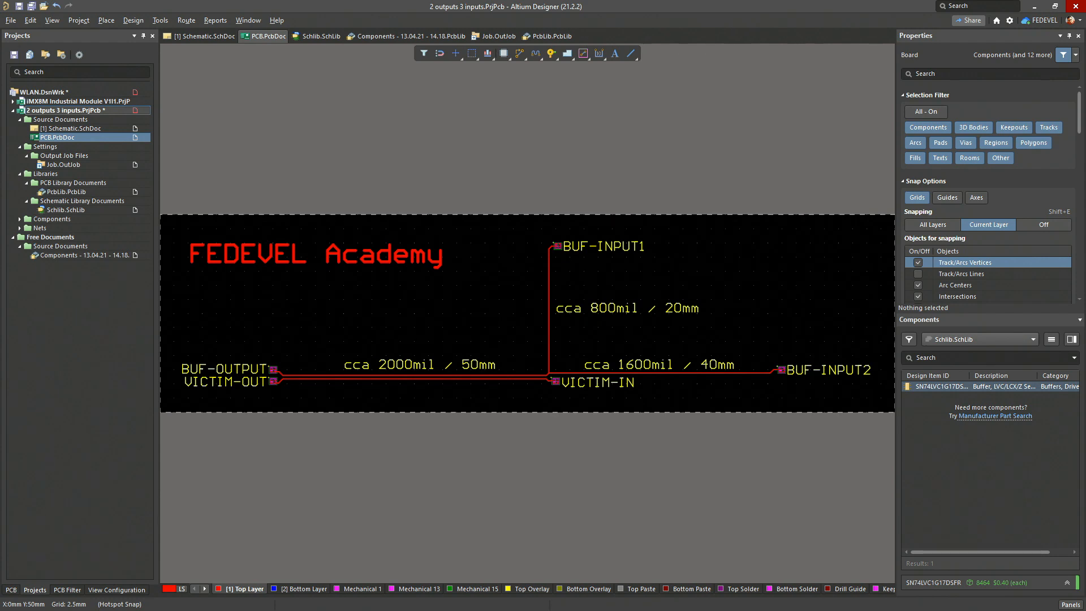
{"action": "key", "text": "alt+Tab"}
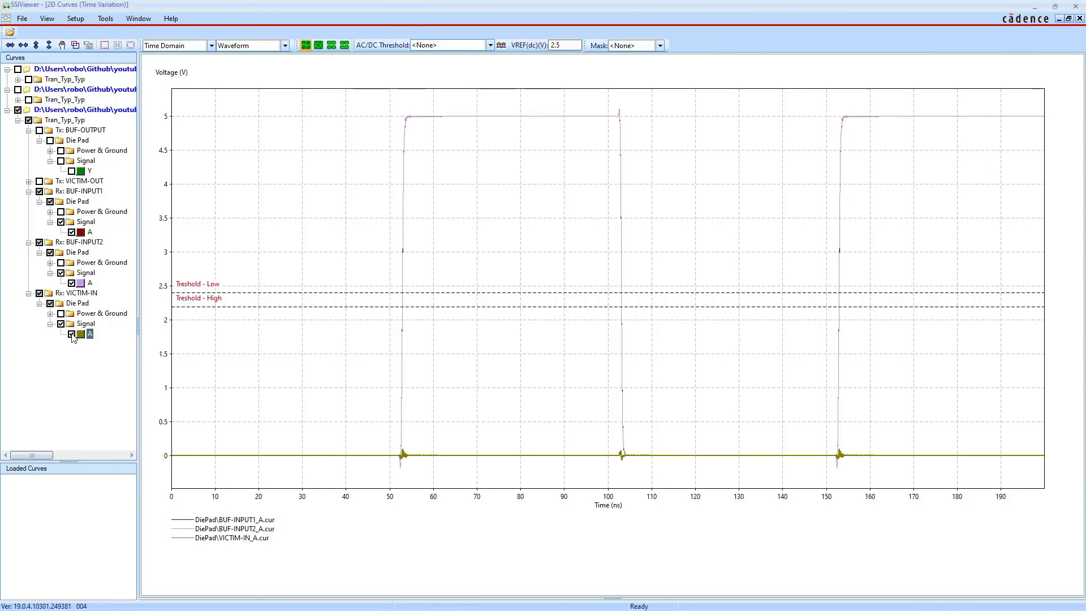
Hide the VICTIM-IN, BUF-INPUT2 and BUF-INPUT1 curves and display only the BUF-OUTPUT die pad signal
{"action": "left_click", "coordinate": [71, 334]}
{"action": "left_click", "coordinate": [71, 283]}
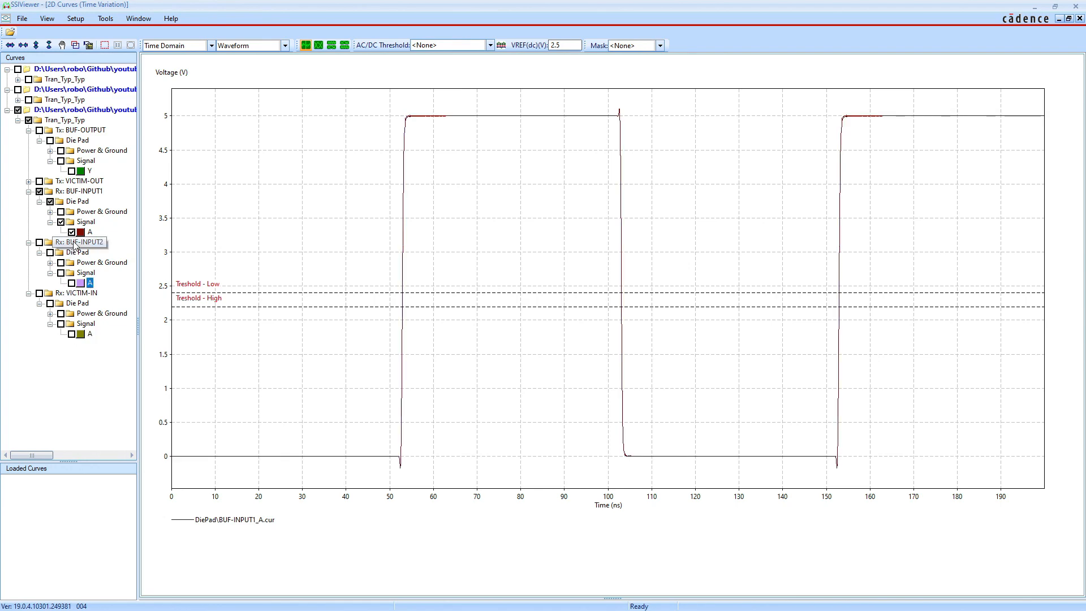
{"action": "left_click", "coordinate": [71, 232]}
{"action": "left_click", "coordinate": [72, 171]}
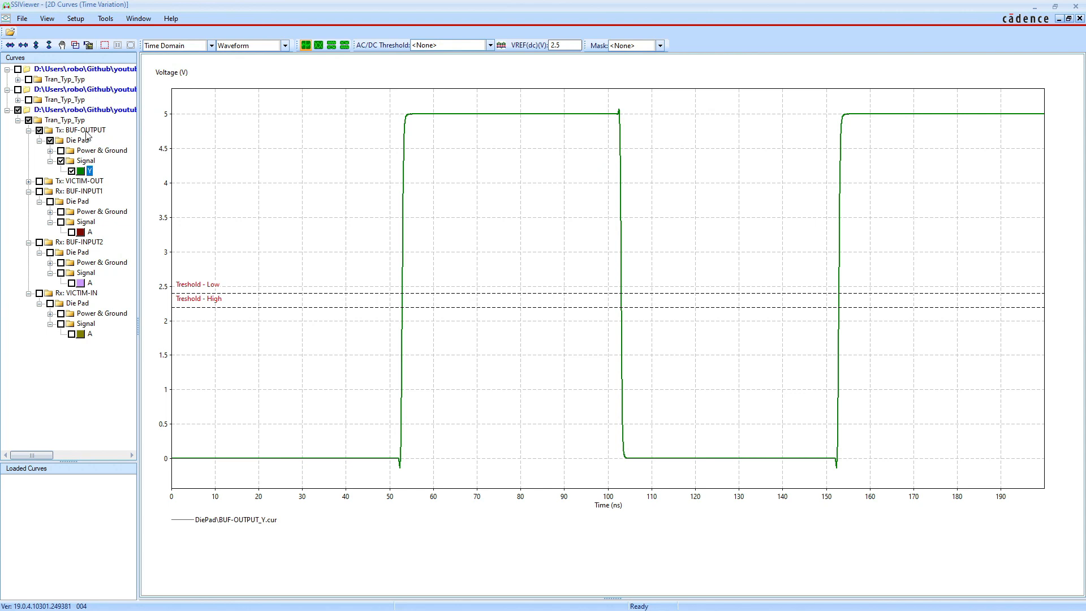
Measure the rise and fall time of the BUF-OUTPUT curve between 10 and 90 % of a 0 to 5 V nominal voltage
{"action": "right_click", "coordinate": [301, 168]}
{"action": "mouse_move", "coordinate": [346, 187]}
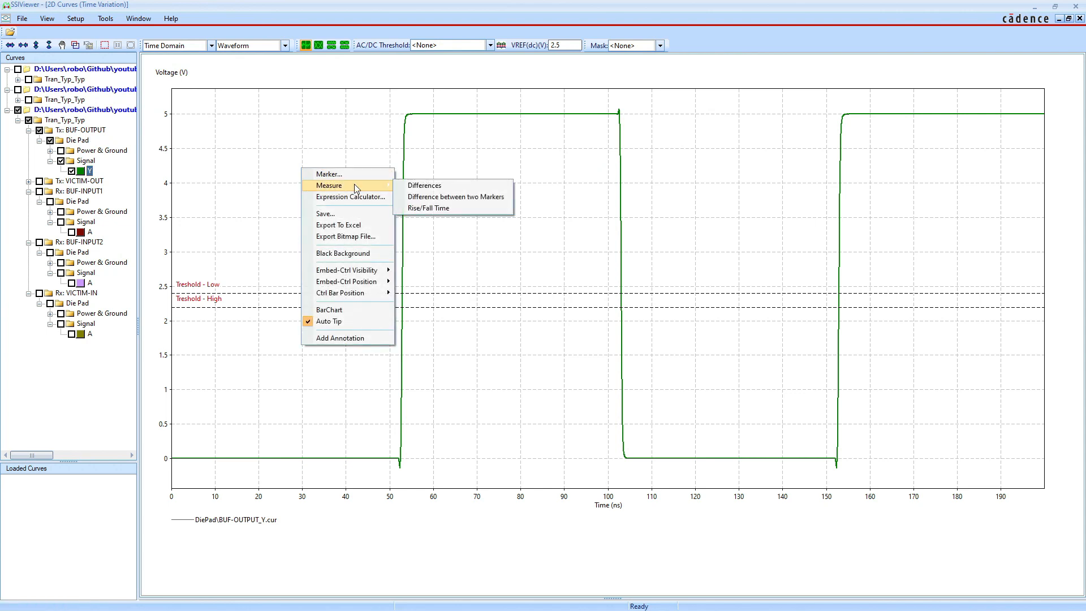
{"action": "left_click", "coordinate": [445, 208]}
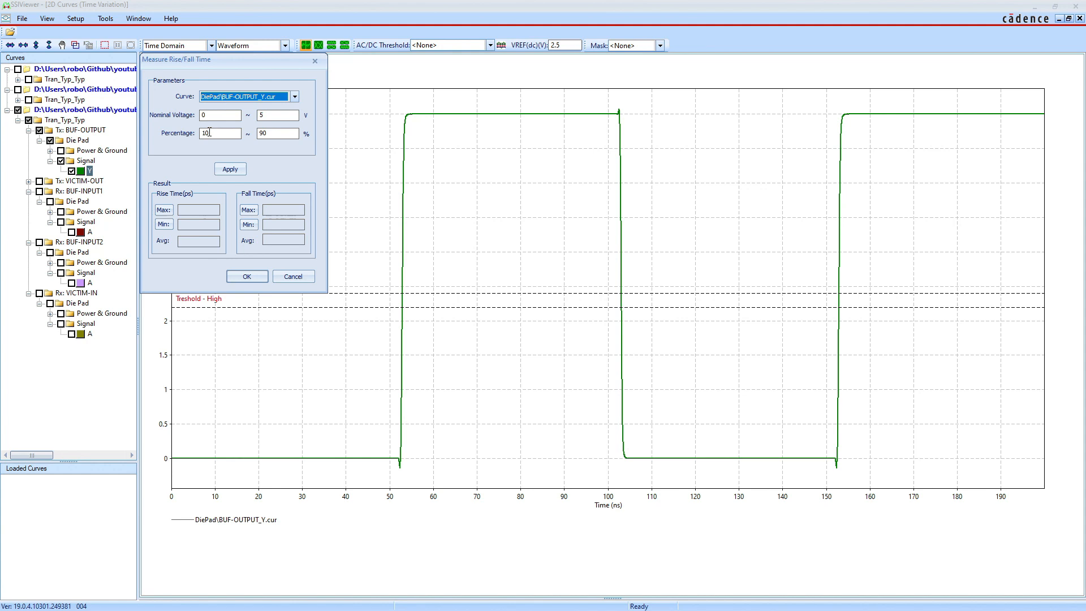
{"action": "left_click", "coordinate": [232, 170]}
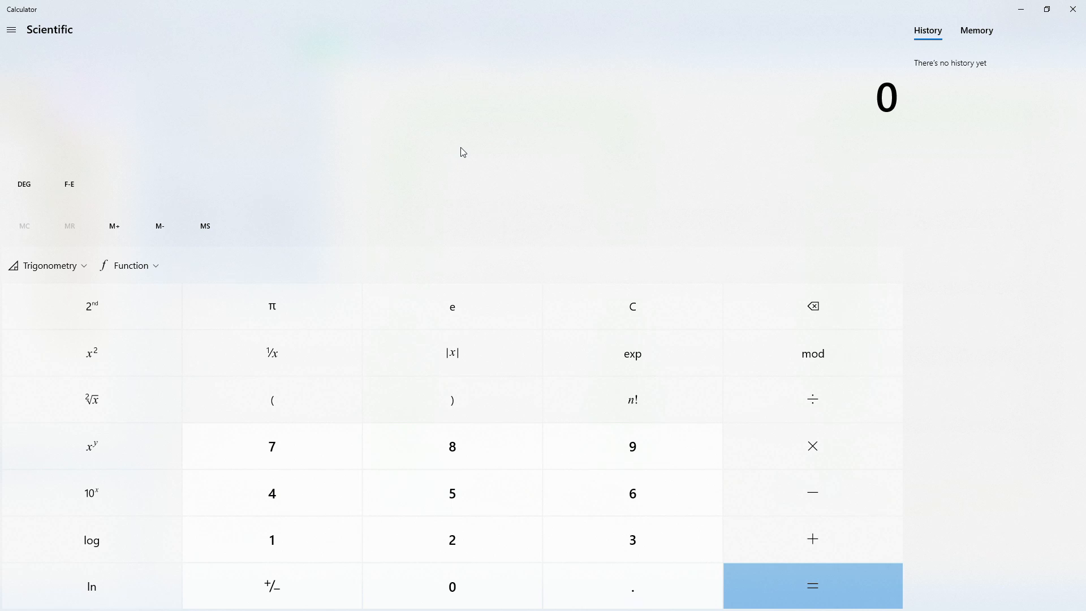
In Calculator, compute the reciprocal of 0.0000000005 to convert the edge time to a frequency
{"action": "type", "text": ".0"}
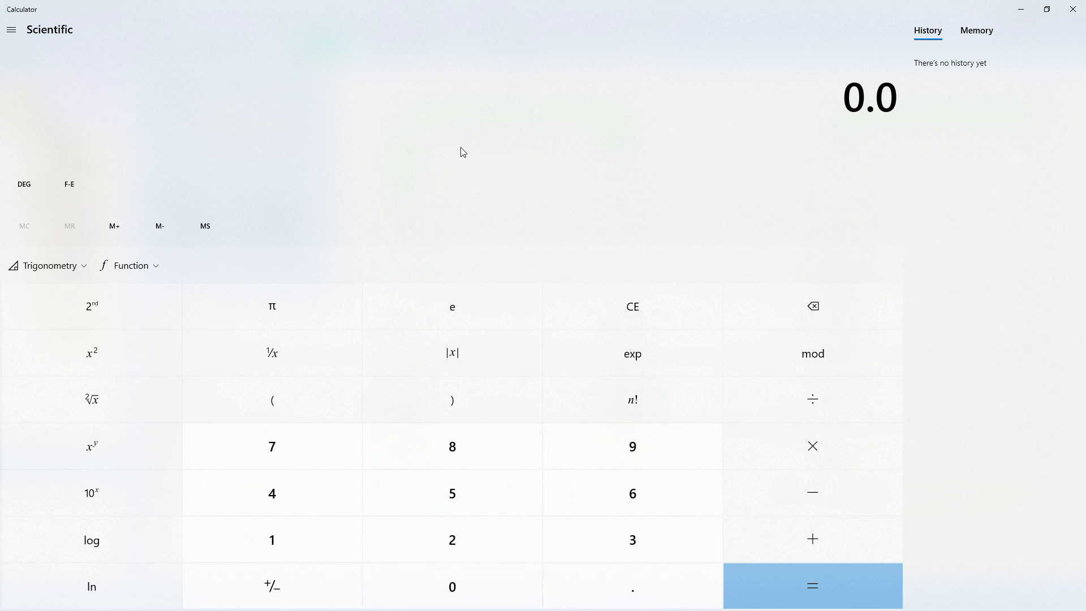
{"action": "type", "text": "000"}
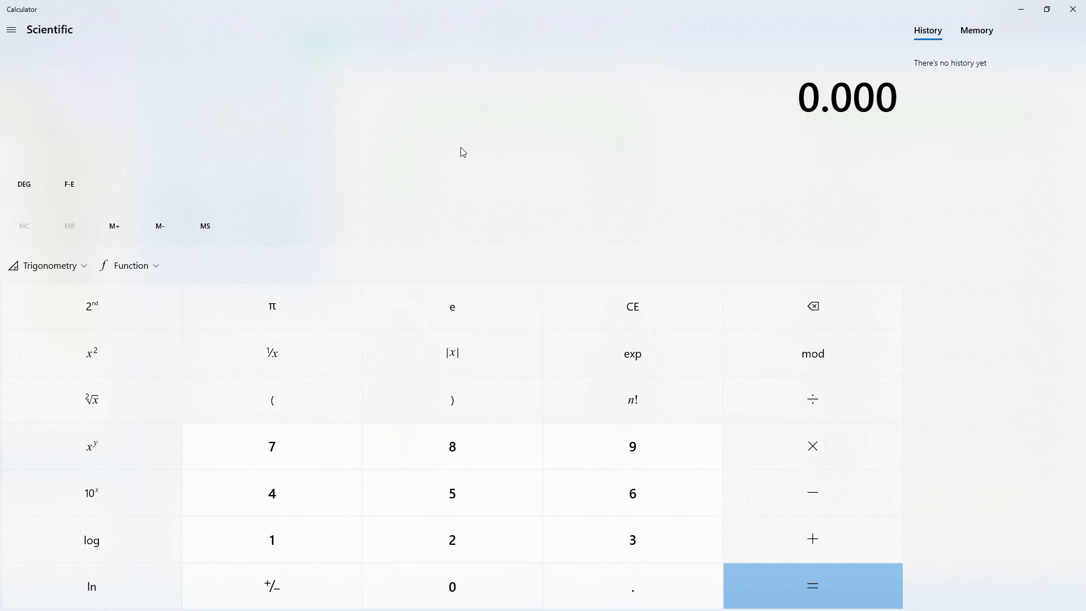
{"action": "type", "text": "00"}
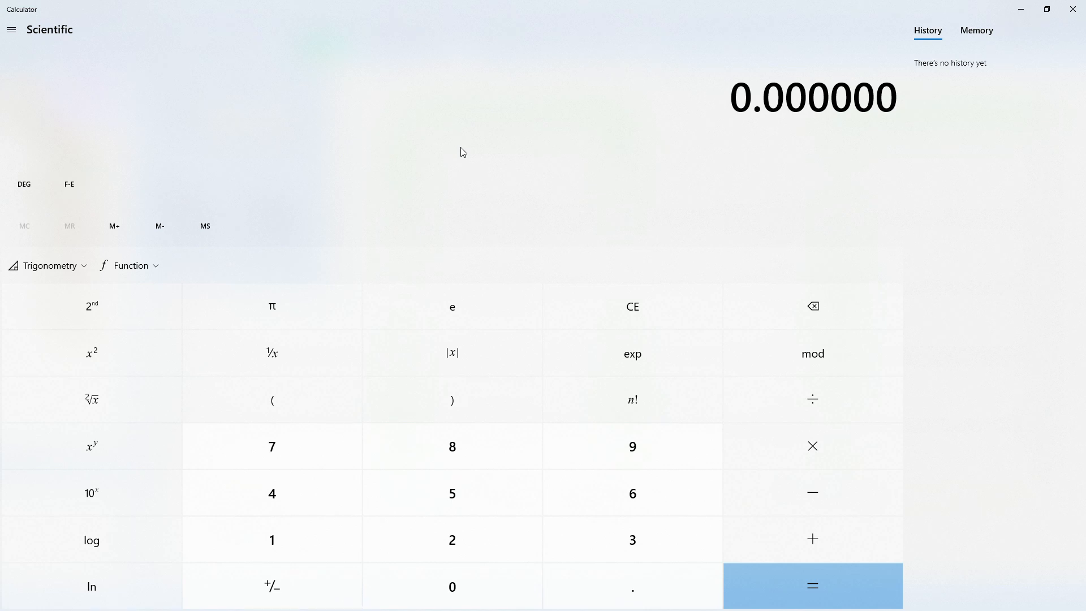
{"action": "type", "text": "000"}
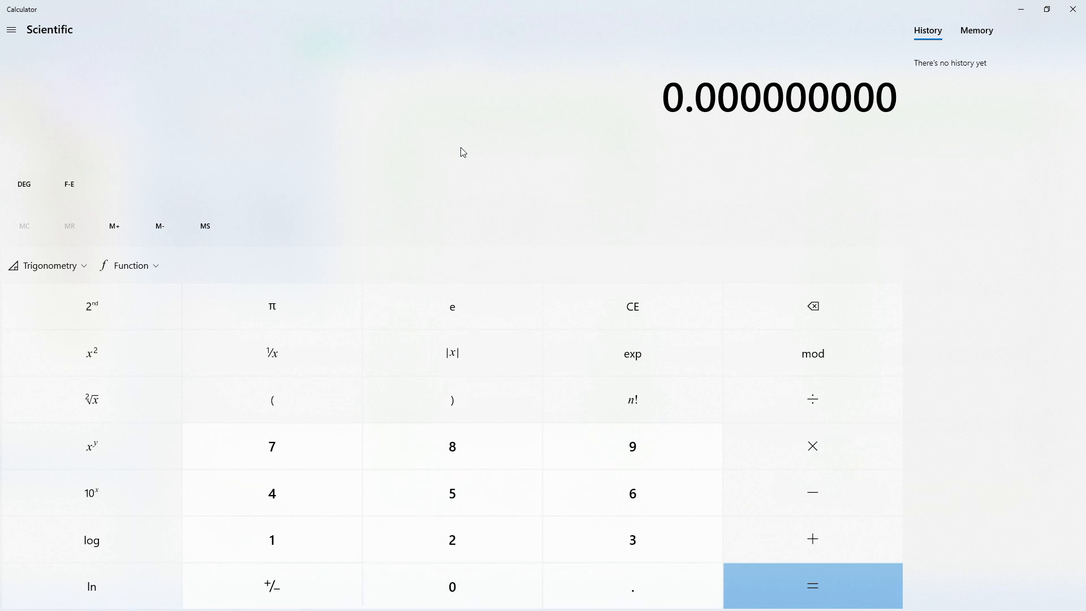
{"action": "type", "text": "5"}
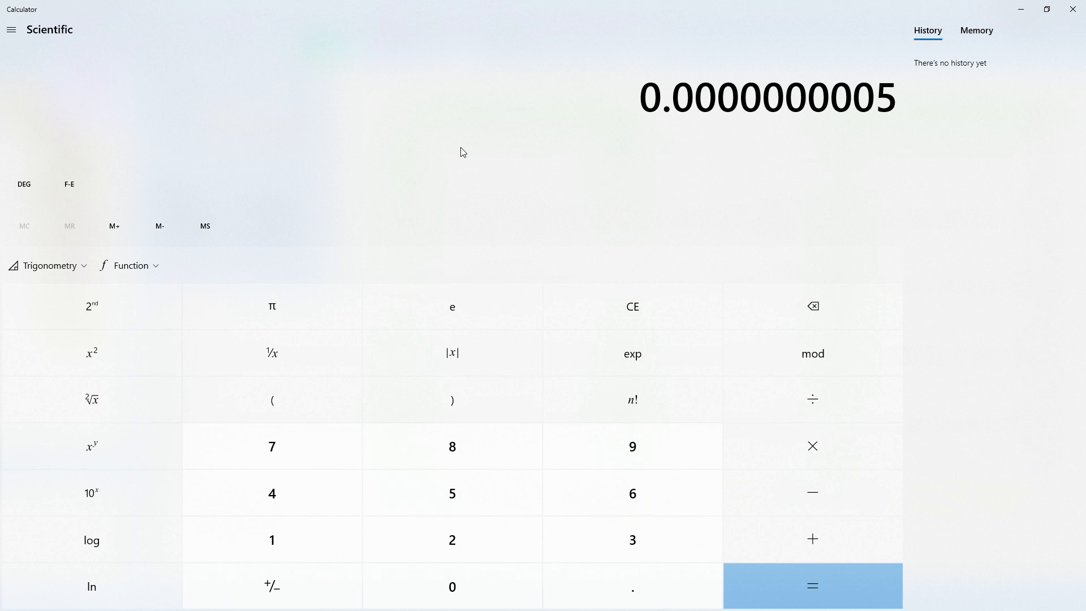
{"action": "left_click", "coordinate": [271, 359]}
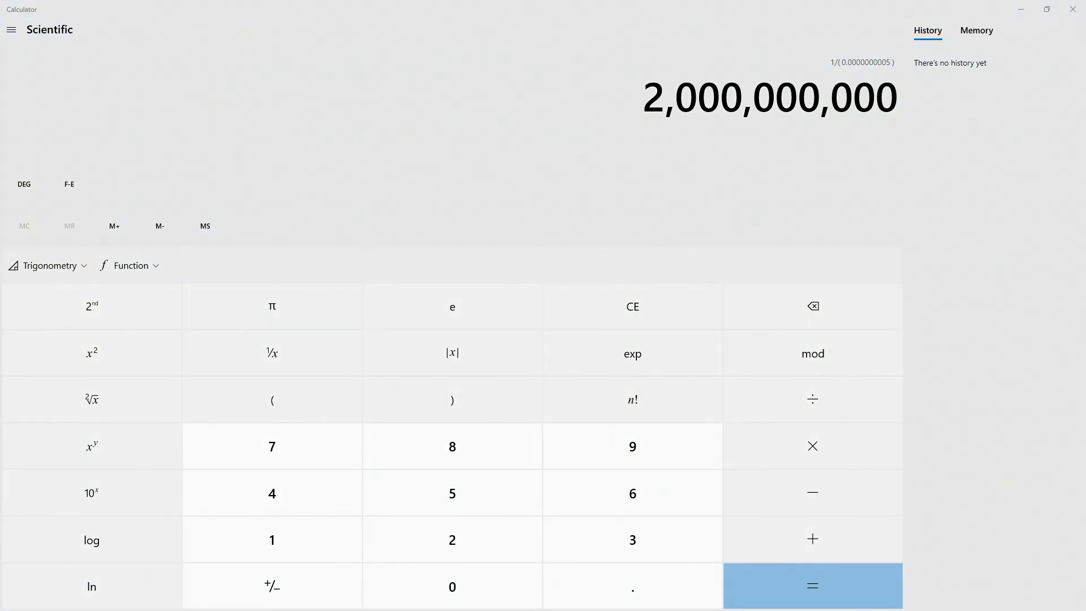
In the browser, convert 2 GHz to a wavelength in centimetres with the TranslatorsCafe converter, and view the 15cm to mil search
{"action": "key", "text": "alt+Tab"}
{"action": "left_click_drag", "start_coordinate": [195, 64], "coordinate": [54, 69]}
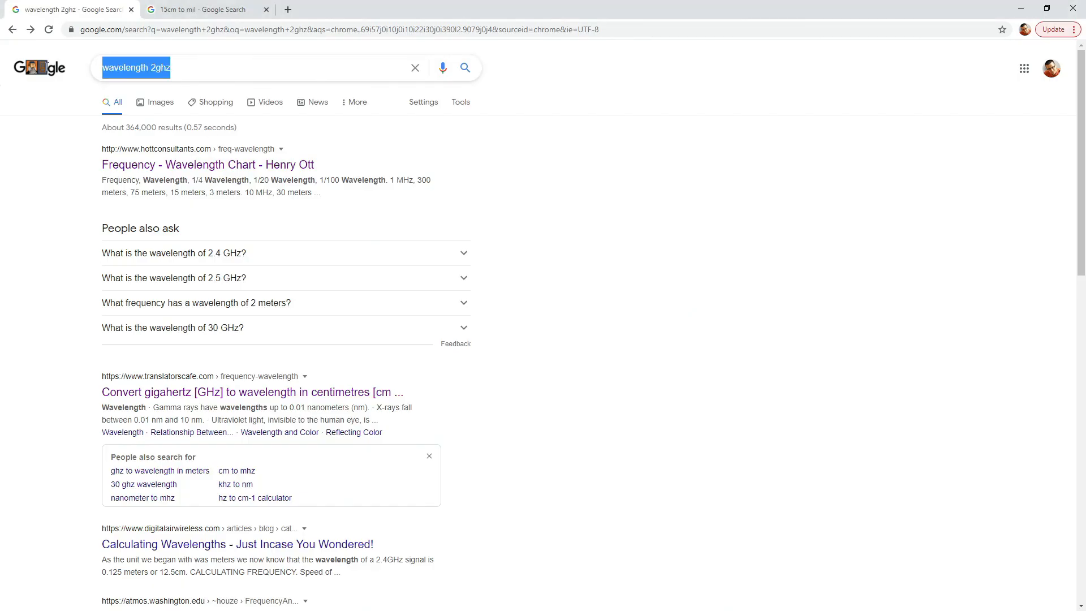
{"action": "left_click", "coordinate": [153, 394]}
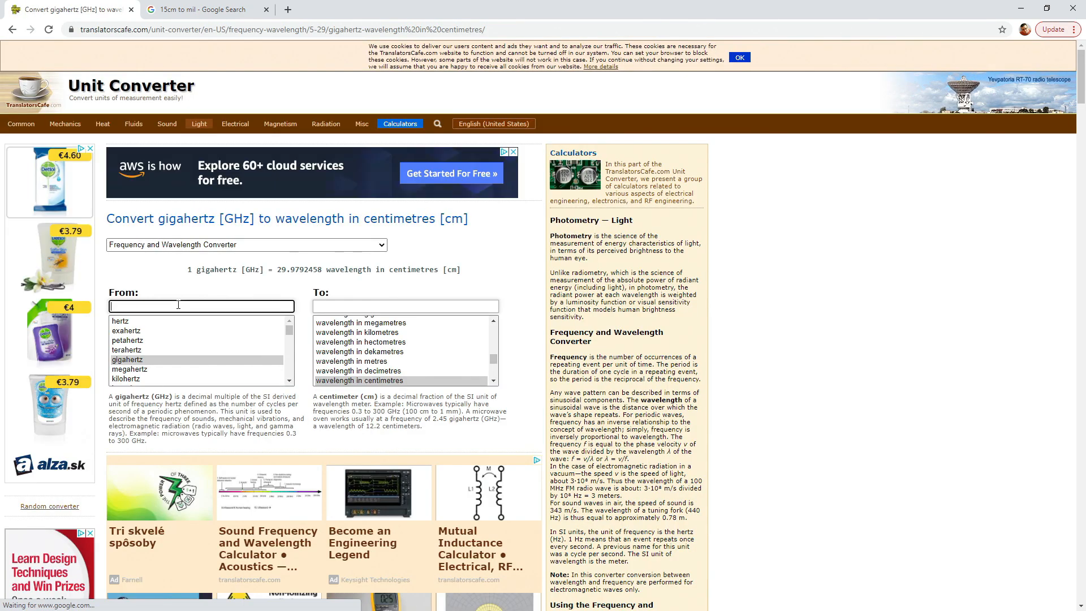
{"action": "type", "text": "2"}
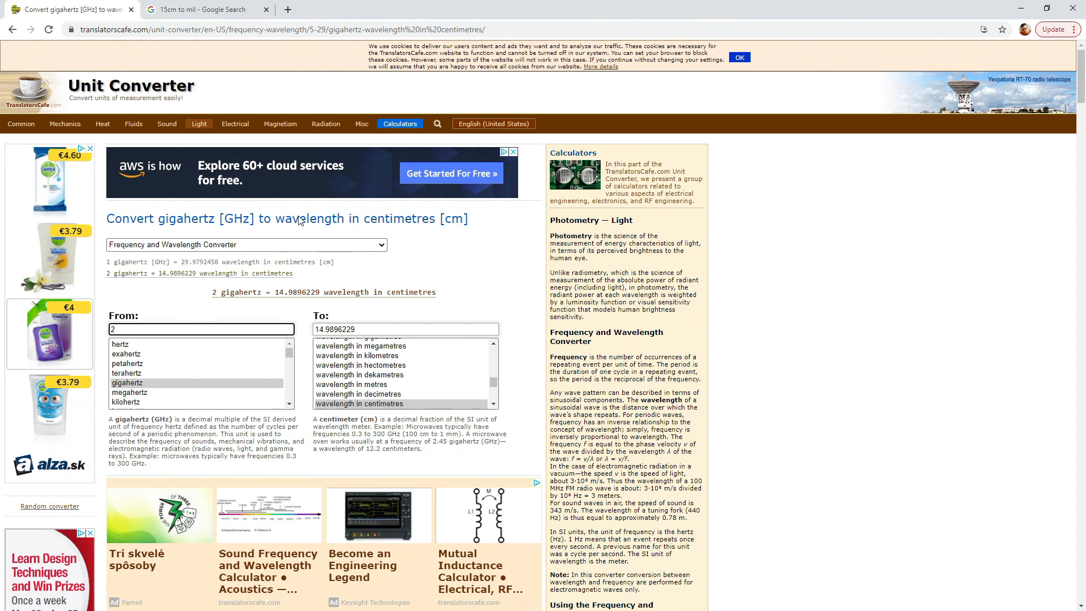
{"action": "left_click", "coordinate": [194, 13]}
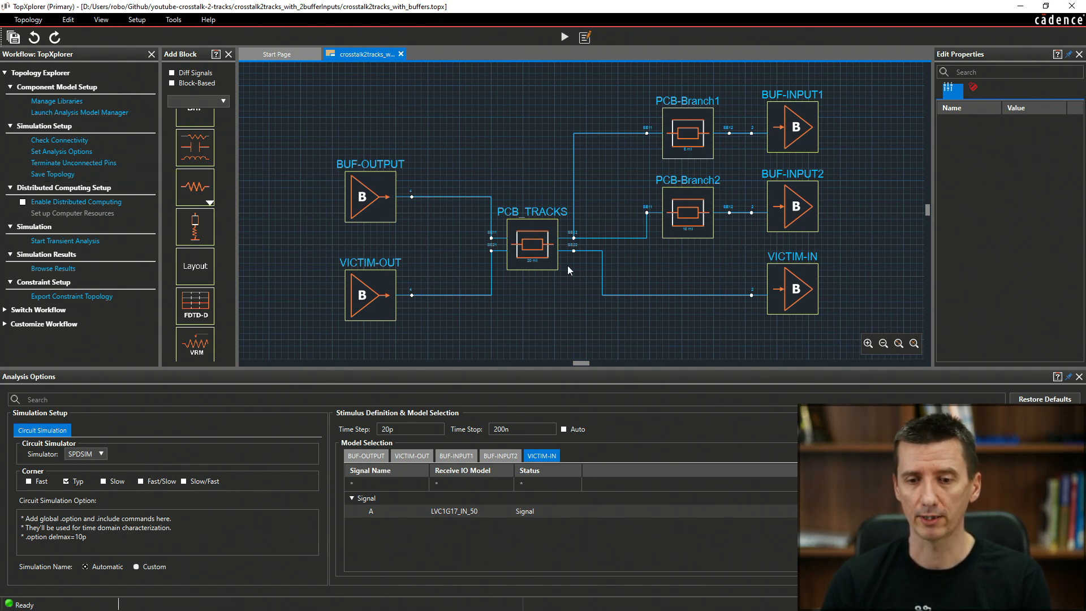
Back in TopXplorer, set the length of PCB_TRACKS to 200 mil and apply the trace change
{"action": "left_click", "coordinate": [539, 243]}
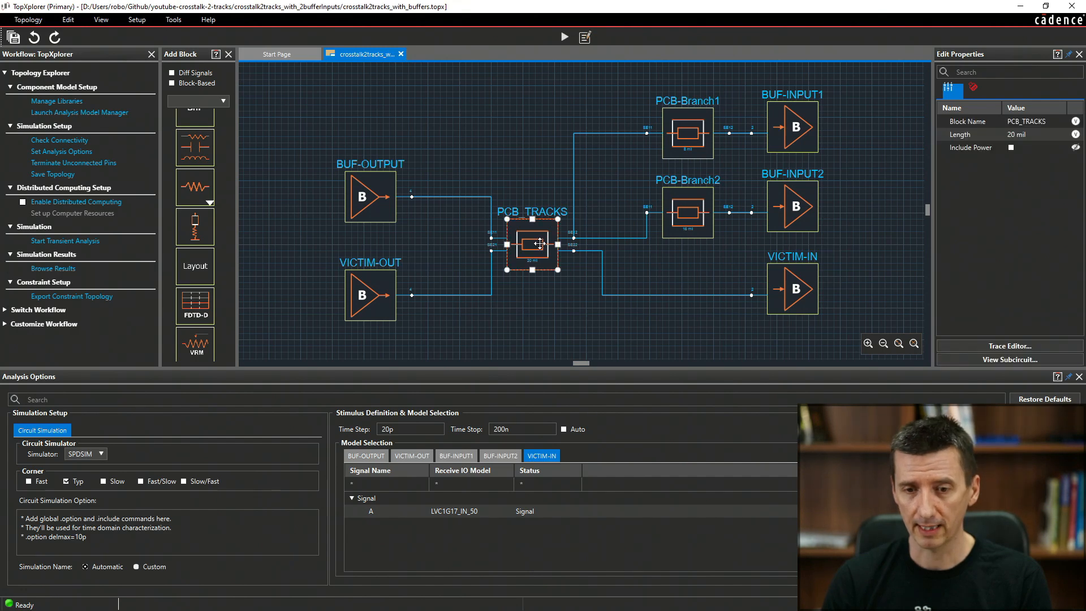
{"action": "left_click", "coordinate": [968, 345]}
{"action": "left_click", "coordinate": [905, 295]}
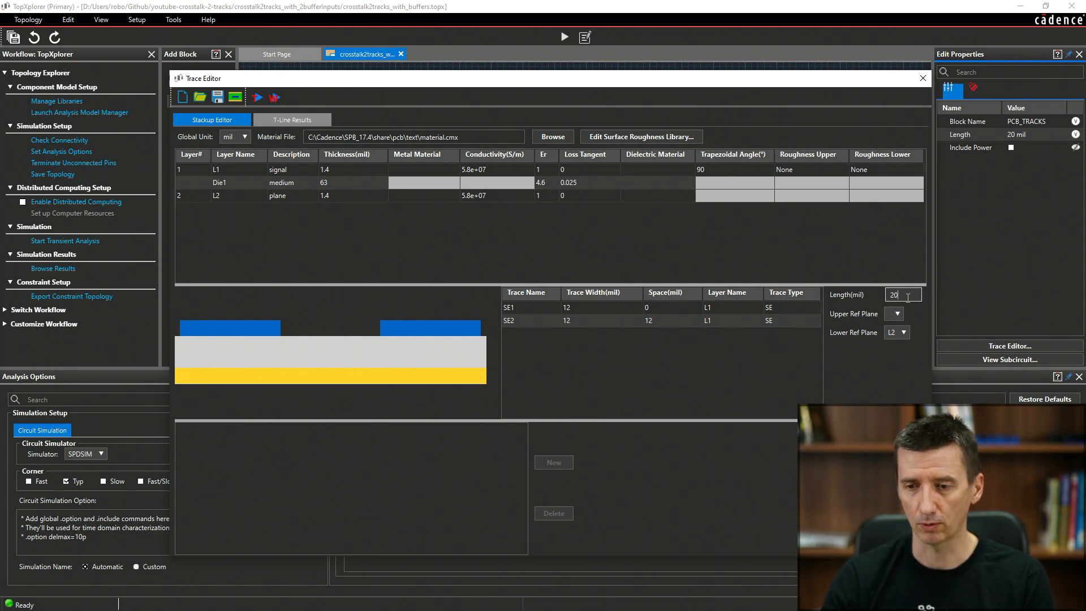
{"action": "left_click", "coordinate": [275, 98]}
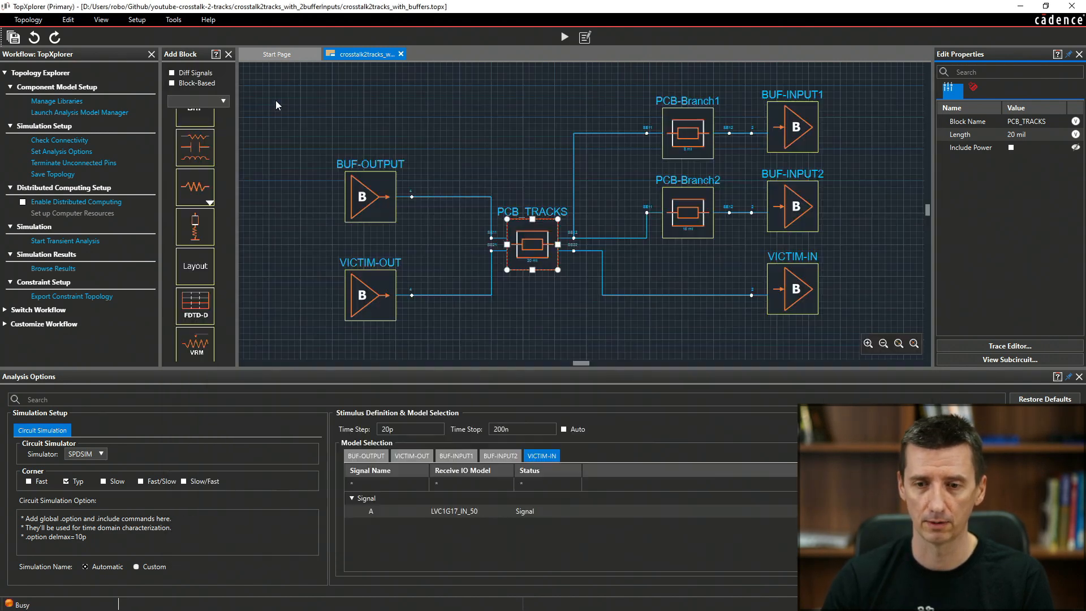
Set the length of PCB-Branch1 to 80 mil and apply the trace change
{"action": "left_click", "coordinate": [698, 126]}
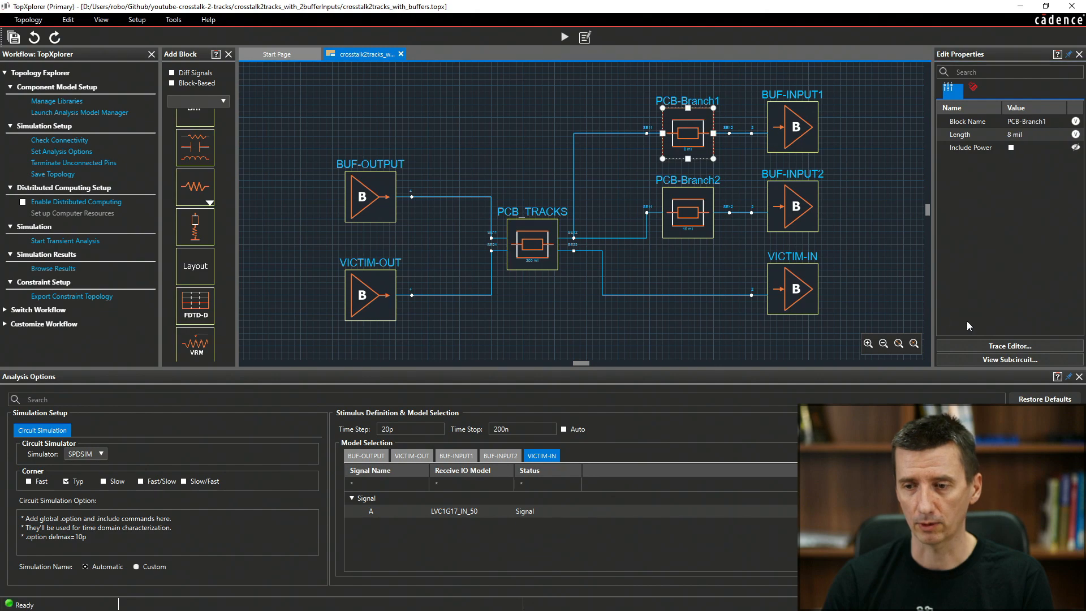
{"action": "left_click", "coordinate": [991, 346]}
{"action": "type", "text": "0"}
{"action": "left_click", "coordinate": [275, 98]}
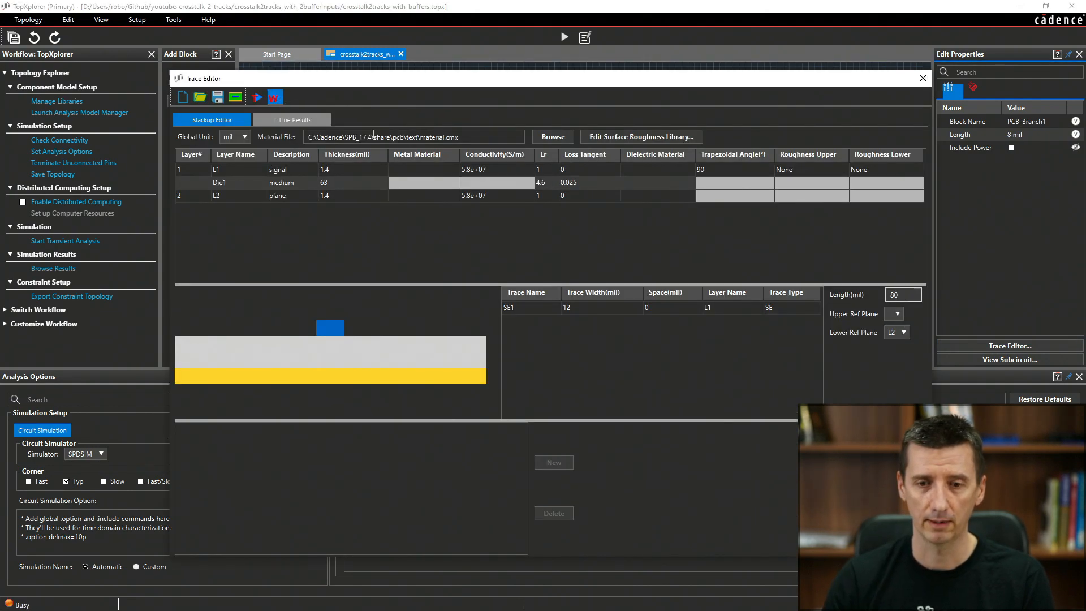
Set the length of PCB-Branch2 to 160 mil, apply the trace change, and start the transient analysis
{"action": "left_click", "coordinate": [689, 212]}
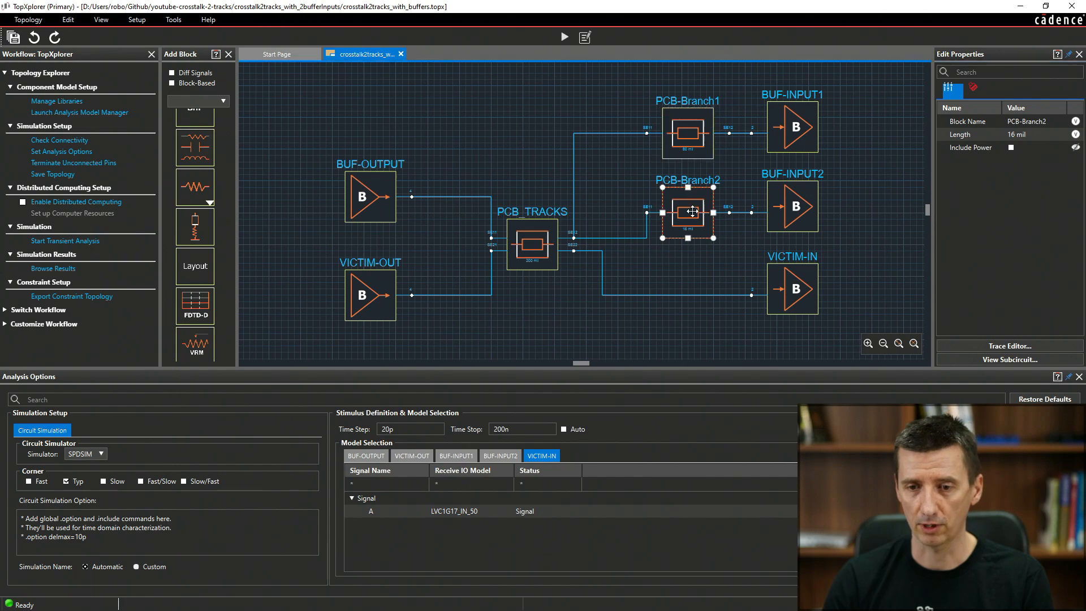
{"action": "left_click", "coordinate": [989, 346]}
{"action": "type", "text": "0"}
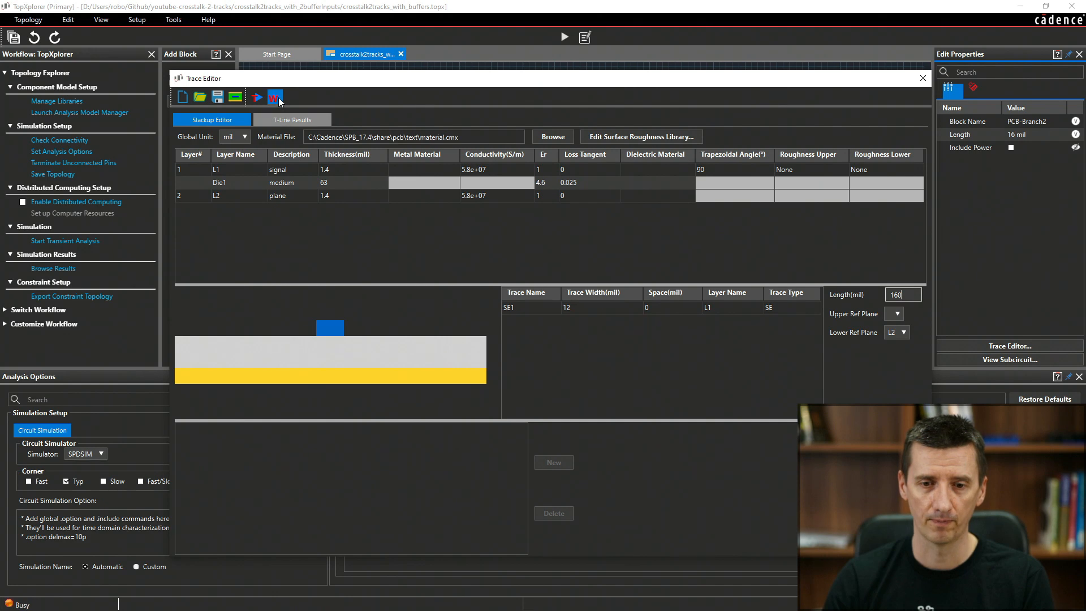
{"action": "left_click", "coordinate": [276, 97]}
{"action": "left_click", "coordinate": [68, 241]}
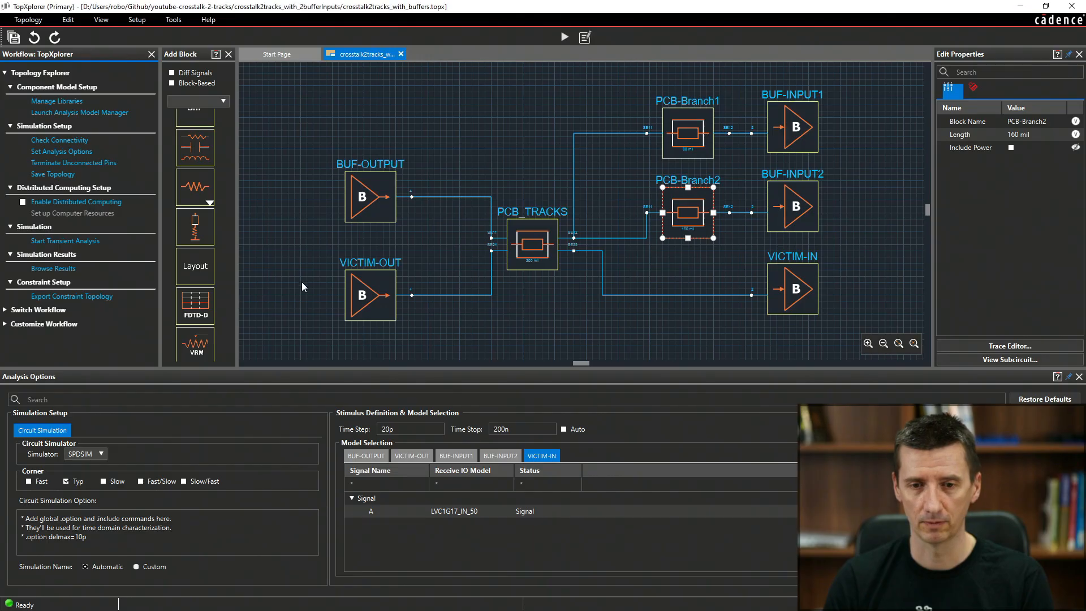
Set the length of PCB_TRACKS to 400 mil and apply the trace change
{"action": "left_click", "coordinate": [987, 342]}
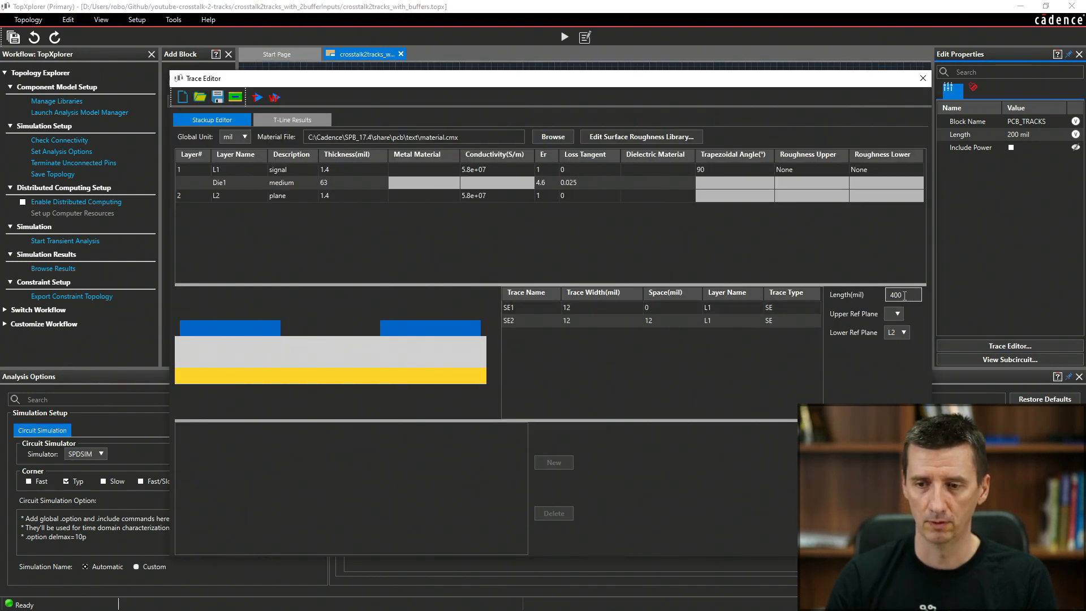
{"action": "left_click", "coordinate": [275, 97]}
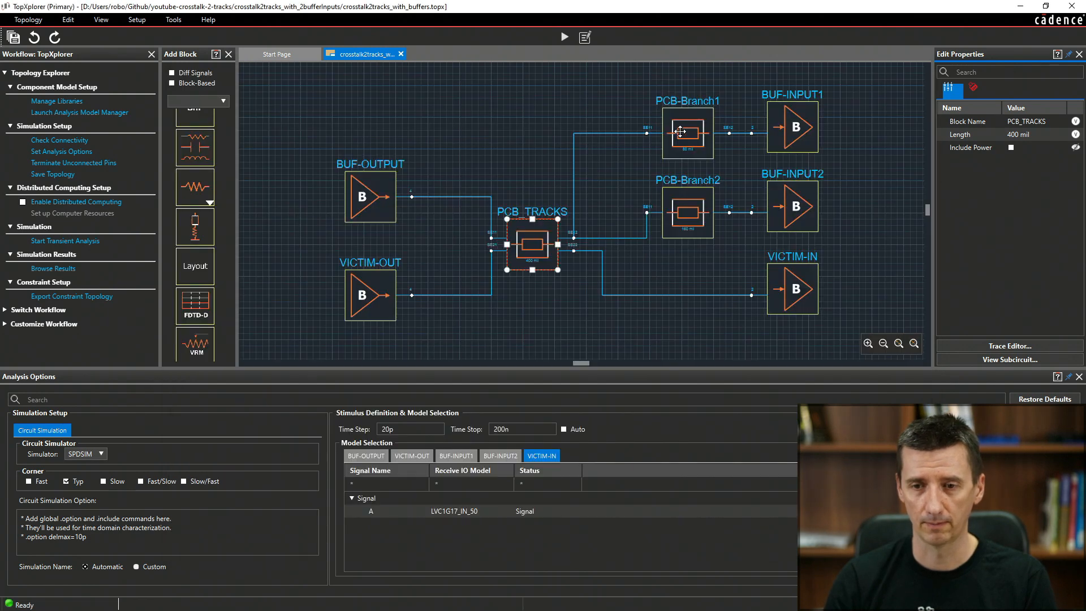
Set the length of PCB-Branch1 to 160 mil and apply the trace change
{"action": "left_click", "coordinate": [1009, 346]}
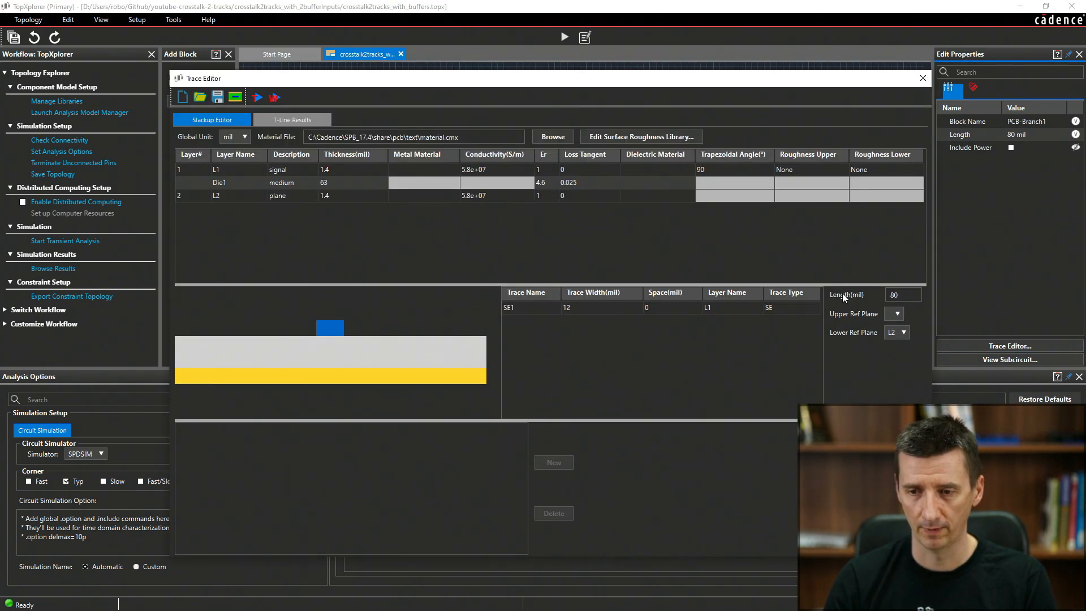
{"action": "left_click", "coordinate": [907, 299]}
{"action": "key", "text": "BackSpace"}
{"action": "type", "text": "16"}
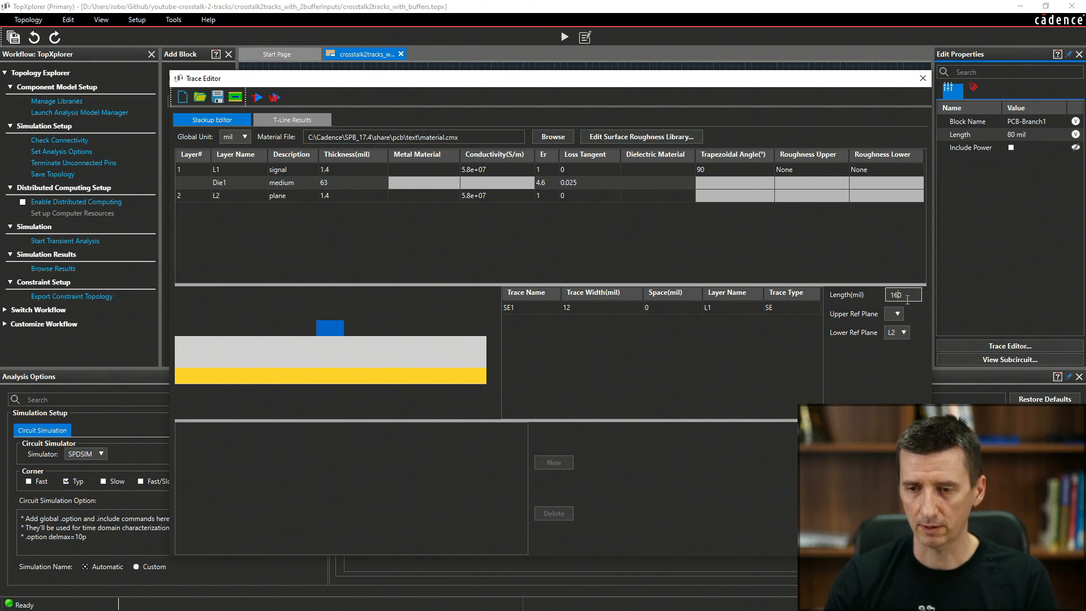
{"action": "left_click", "coordinate": [276, 97]}
Set the length of PCB-Branch2 to 320 mil, apply the trace change, and start the transient analysis
{"action": "left_click", "coordinate": [683, 220]}
{"action": "left_click", "coordinate": [1009, 346]}
{"action": "left_click", "coordinate": [896, 294]}
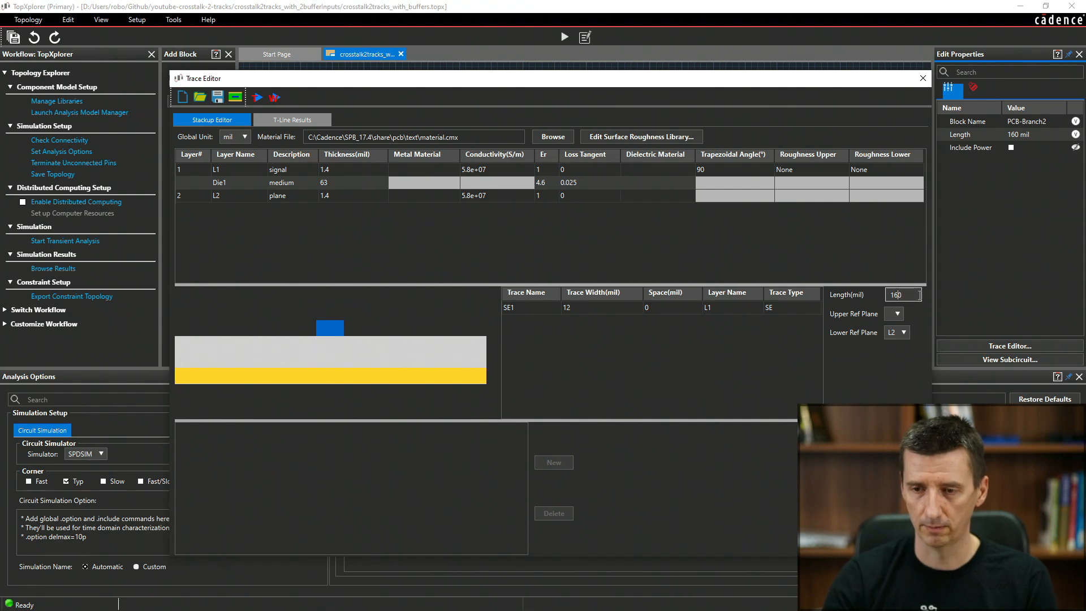
{"action": "key", "text": "BackSpace"}
{"action": "key", "text": "BackSpace"}
{"action": "type", "text": "32"}
{"action": "key", "text": "BackSpace"}
{"action": "left_click", "coordinate": [813, 249]}
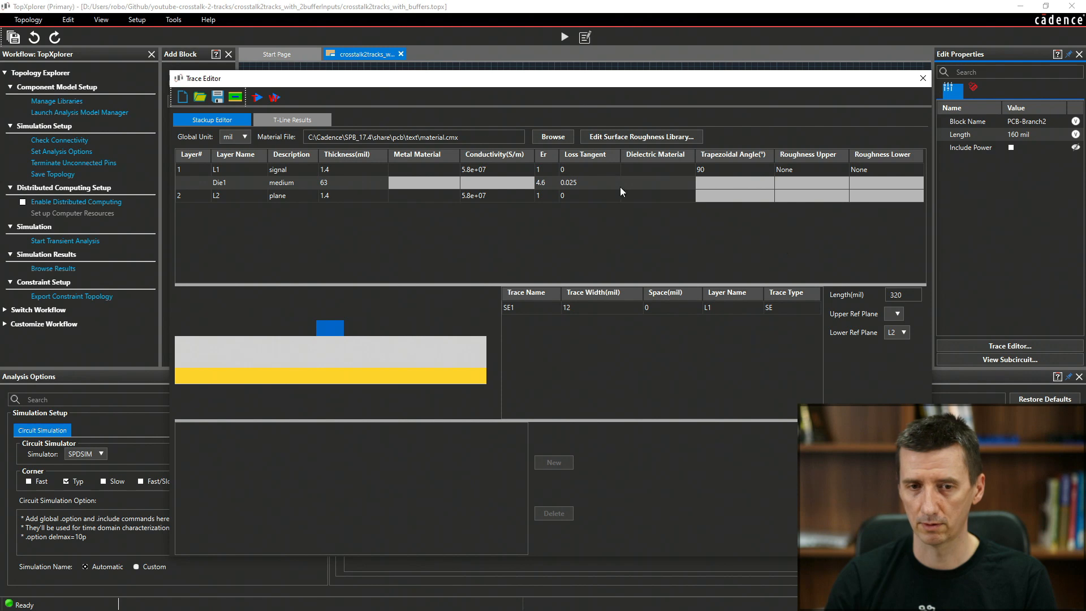
{"action": "left_click", "coordinate": [281, 99]}
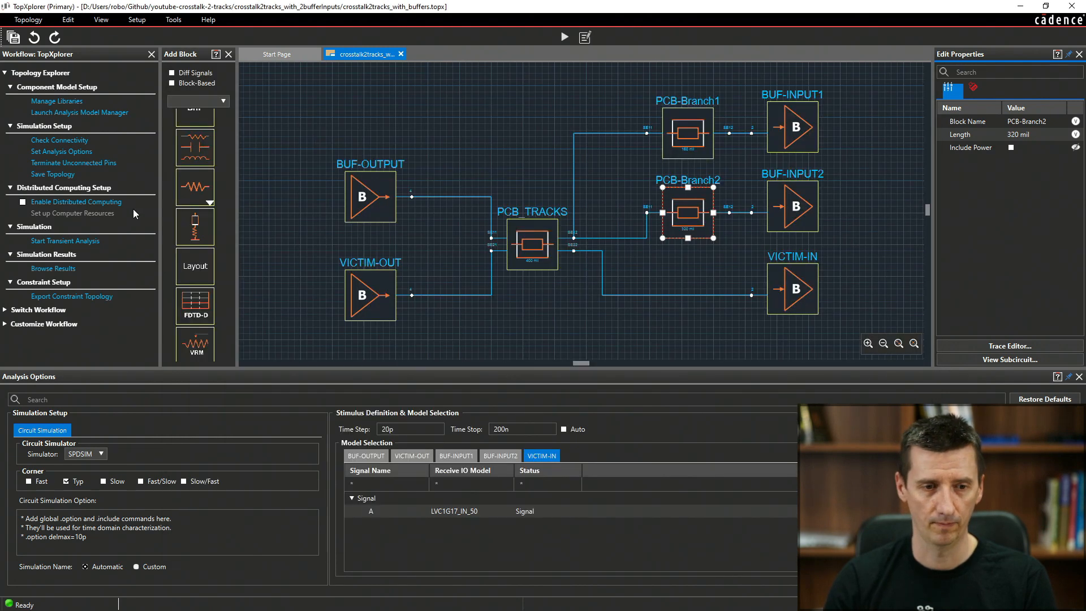
{"action": "left_click", "coordinate": [89, 242]}
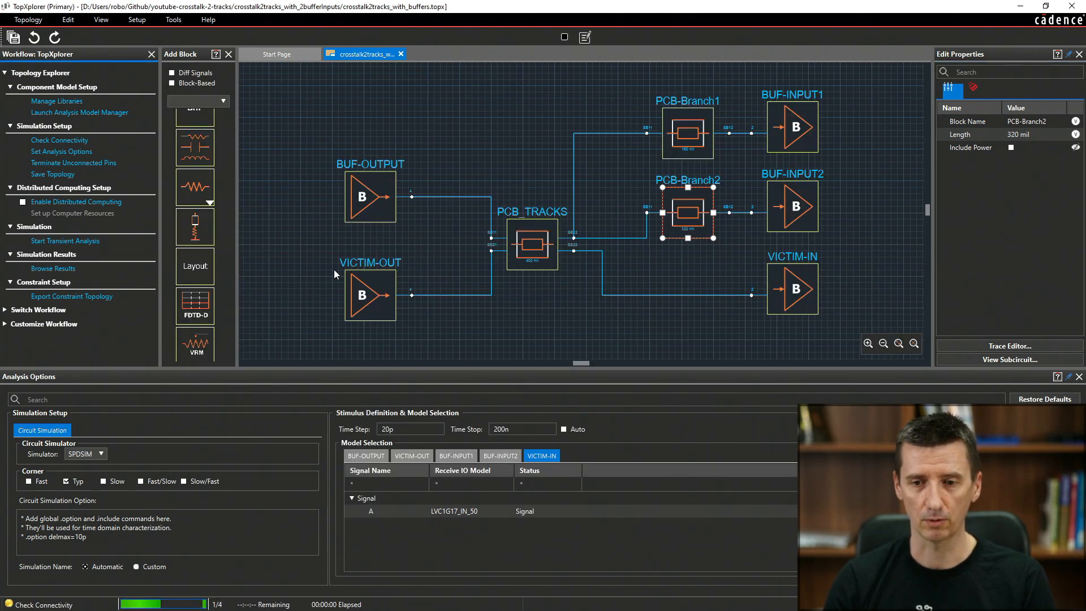